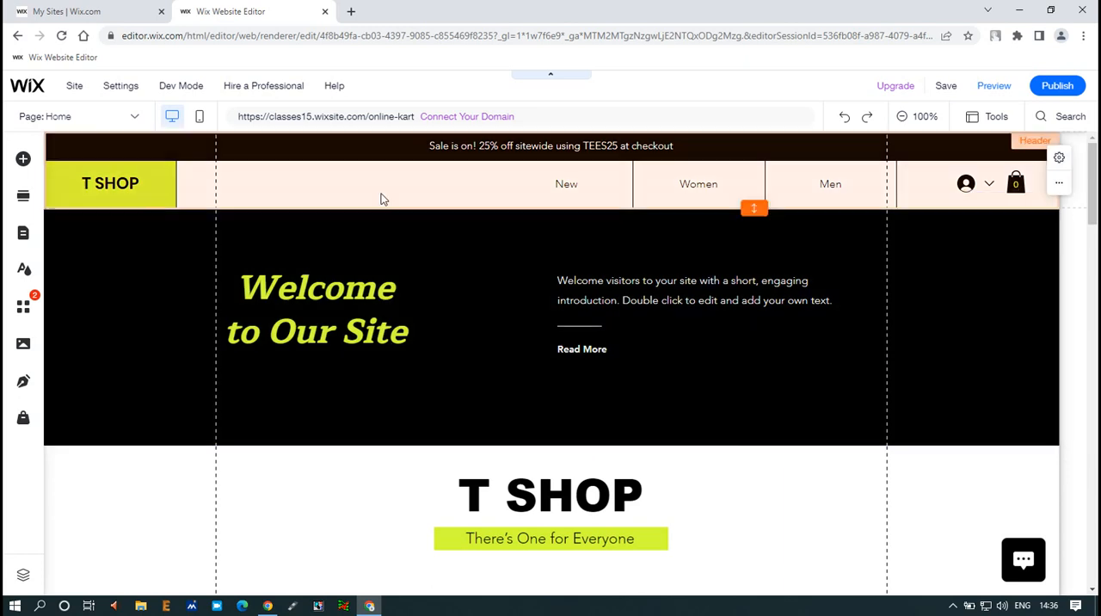
pyautogui.moveTo(538, 166); pyautogui.dragTo(592, 204)
pyautogui.moveTo(641, 167); pyautogui.dragTo(732, 203)
pyautogui.moveTo(800, 167); pyautogui.dragTo(855, 199)
pyautogui.moveTo(933, 156)
pyautogui.mouseDown()
pyautogui.moveTo(979, 189)
pyautogui.moveTo(1036, 208)
pyautogui.mouseUp()
pyautogui.moveTo(890, 127); pyautogui.dragTo(925, 151)
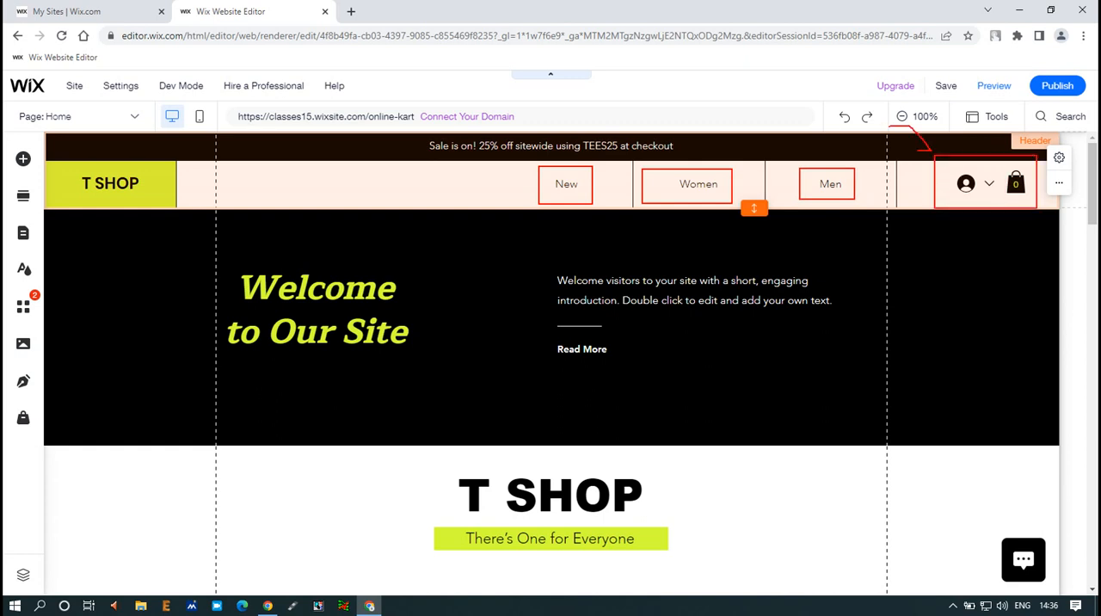
pyautogui.moveTo(995, 172); pyautogui.dragTo(1027, 198)
pyautogui.press('Escape')
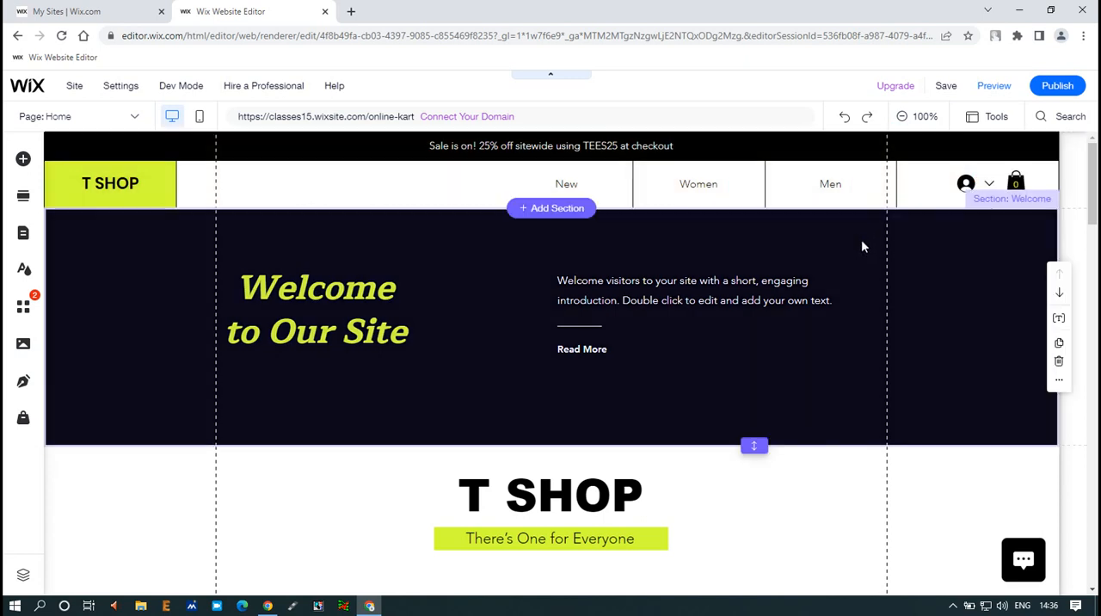
pyautogui.scroll(-2, 447, 327)
pyautogui.scroll(-7, 423, 361)
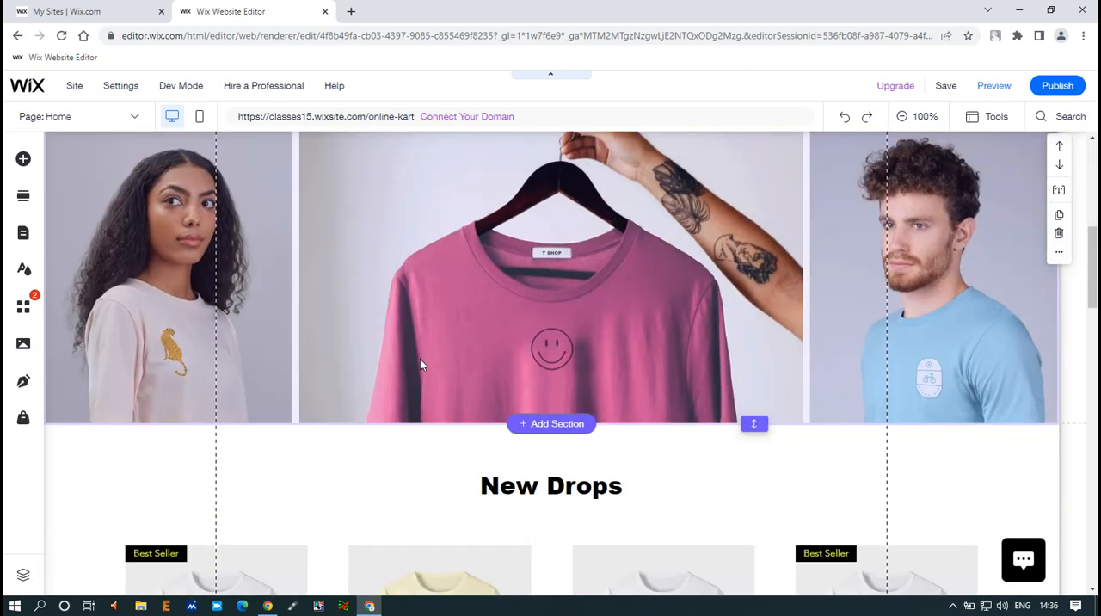
pyautogui.scroll(5, 418, 366)
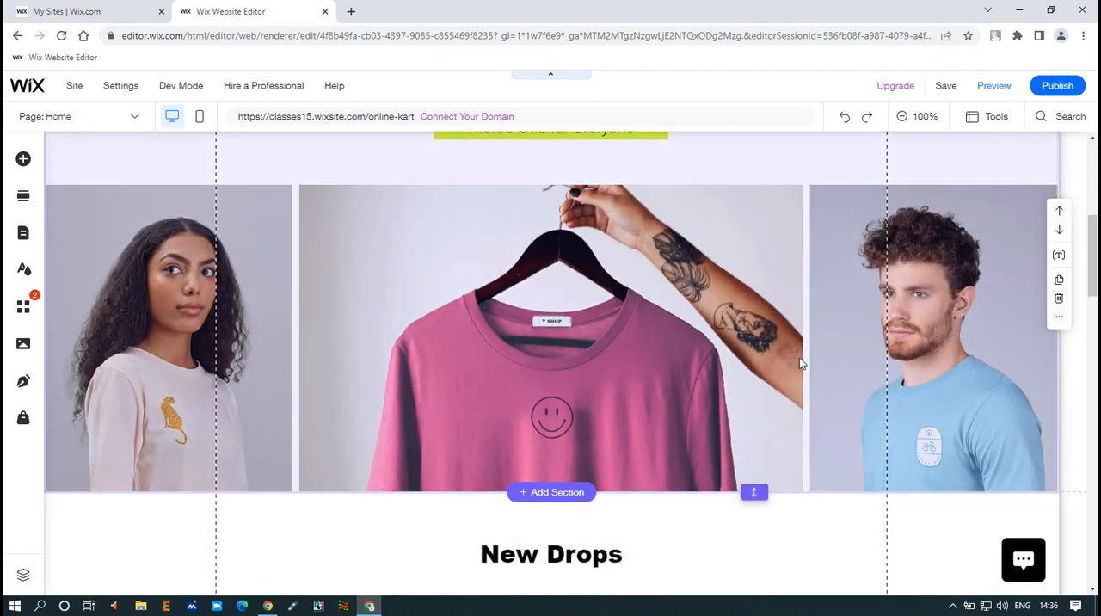
pyautogui.scroll(4, 799, 357)
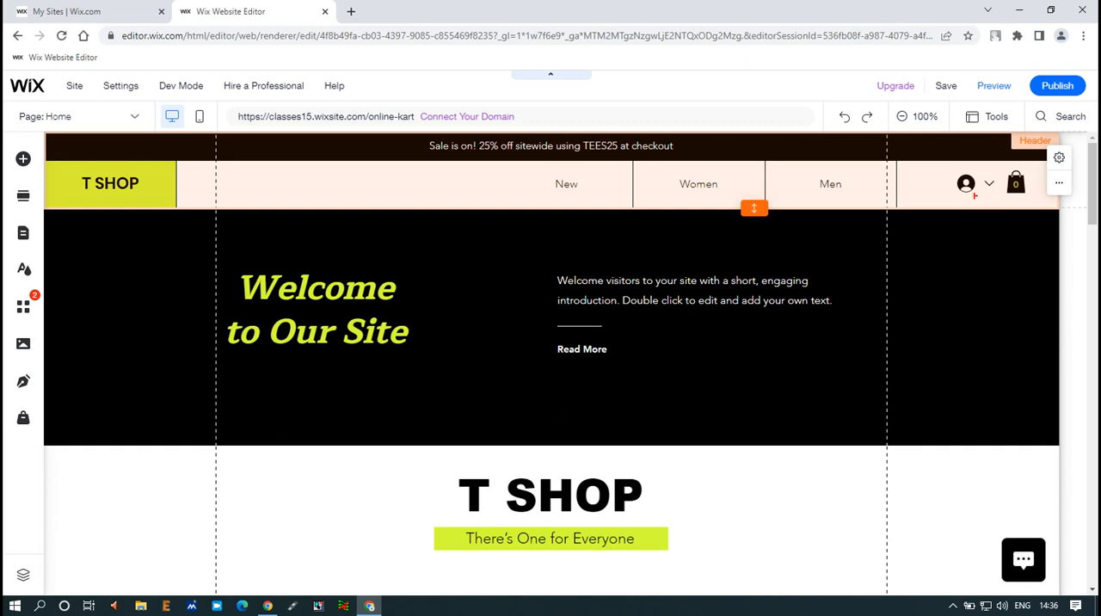
pyautogui.moveTo(864, 170); pyautogui.dragTo(806, 207)
pyautogui.moveTo(735, 170); pyautogui.dragTo(657, 208)
pyautogui.moveTo(588, 170); pyautogui.dragTo(539, 202)
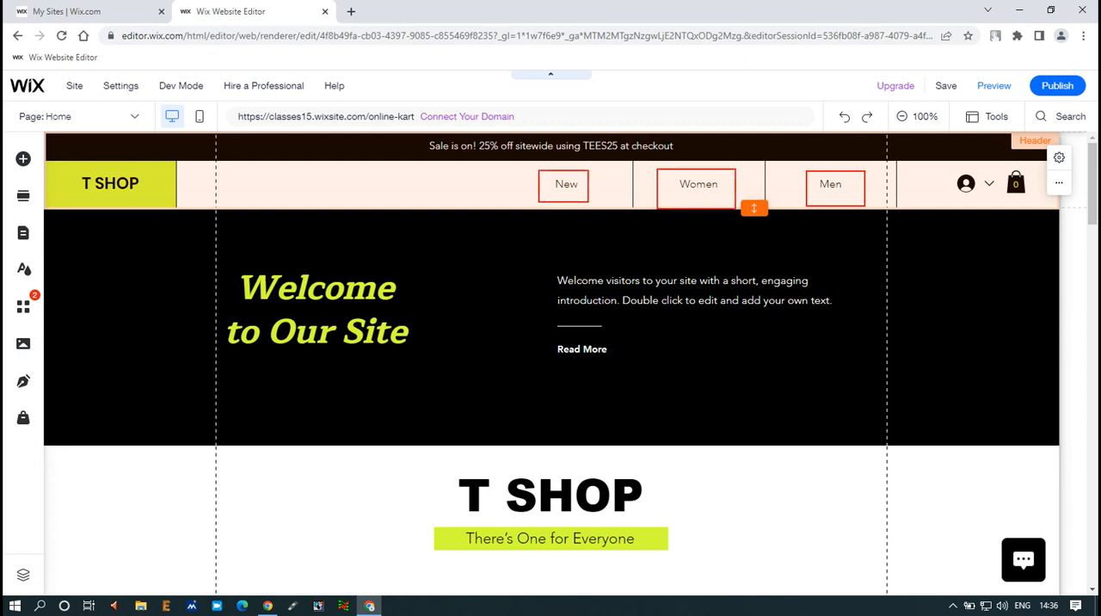
pyautogui.press('Escape')
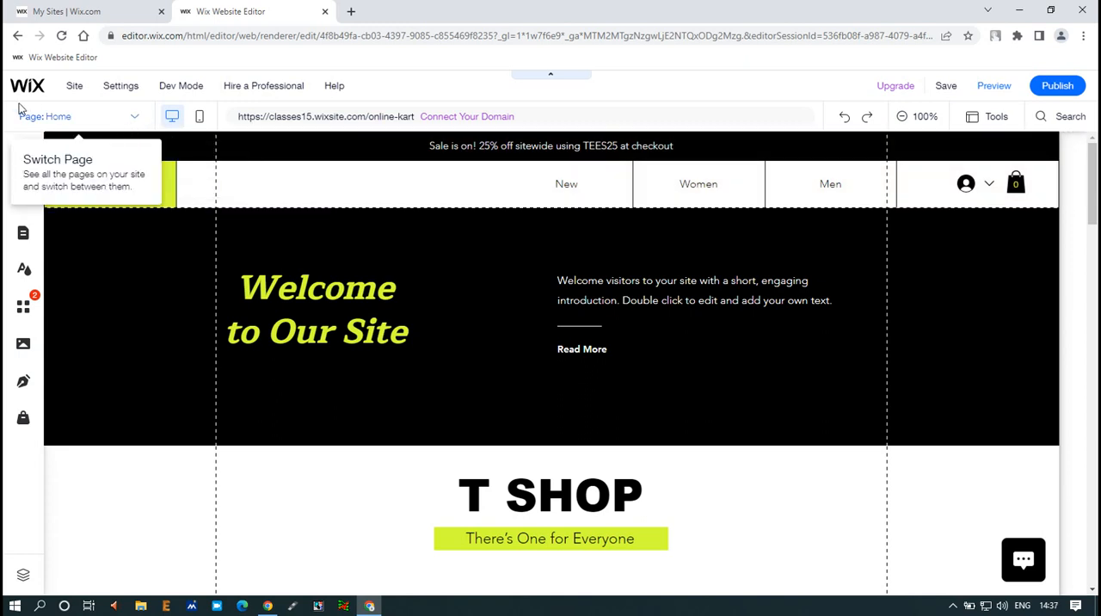
pyautogui.hotkey('ctrl', '1')
pyautogui.moveTo(246, 105); pyautogui.dragTo(282, 143)
pyautogui.press('Escape')
# Look through the page list to see which site pages and store pages exist
pyautogui.click(135, 117)
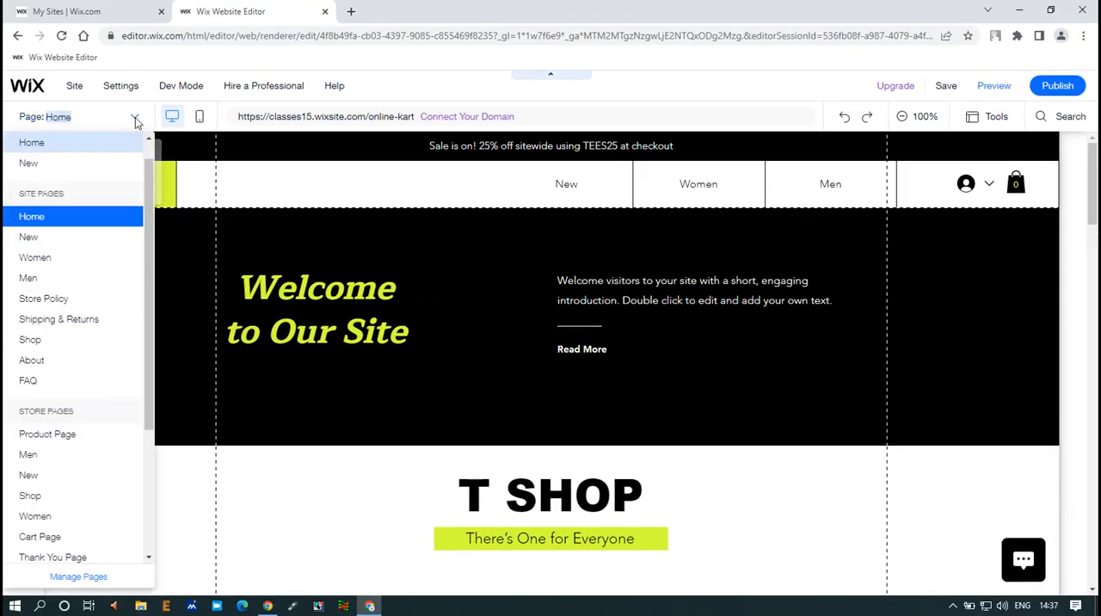
pyautogui.hotkey('ctrl', '1')
pyautogui.click(51, 188)
pyautogui.moveTo(23, 180)
pyautogui.mouseDown()
pyautogui.moveTo(129, 211)
pyautogui.moveTo(107, 287)
pyautogui.moveTo(140, 394)
pyautogui.mouseUp()
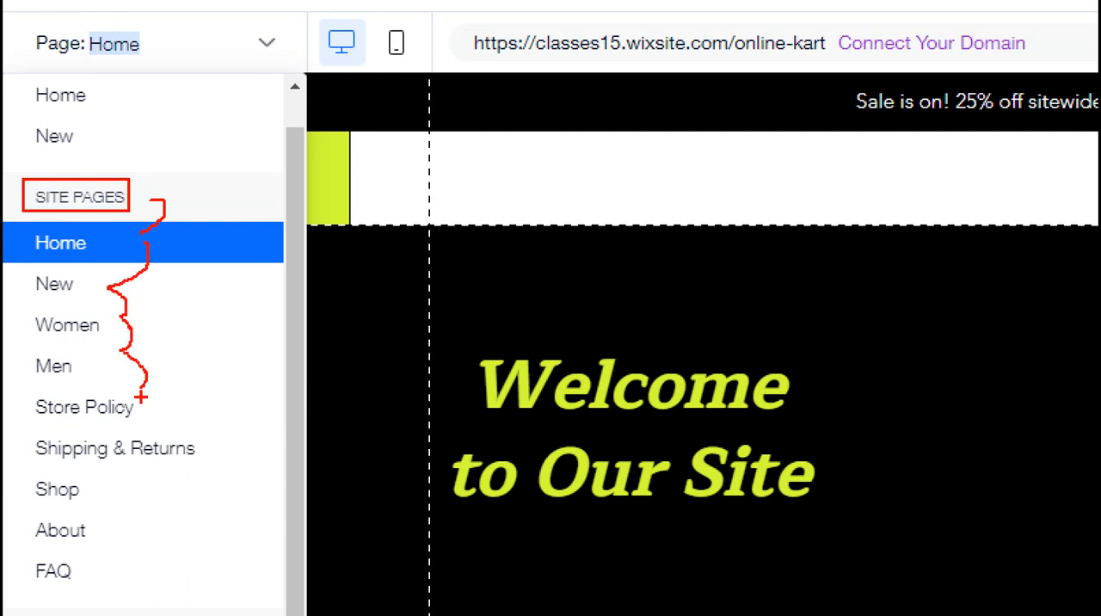
pyautogui.press('Escape')
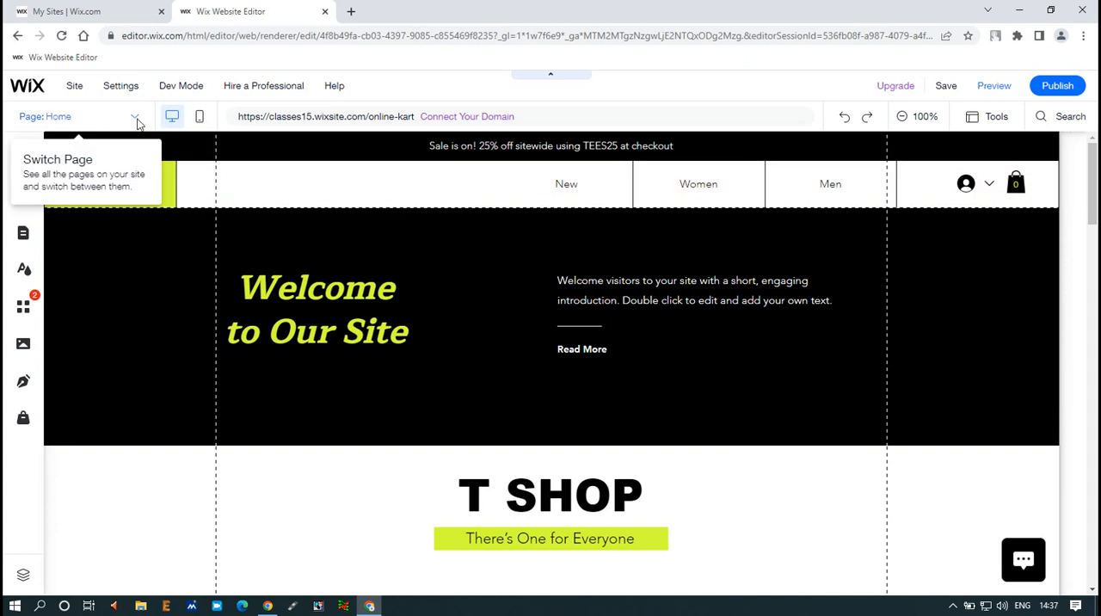
pyautogui.click(137, 123)
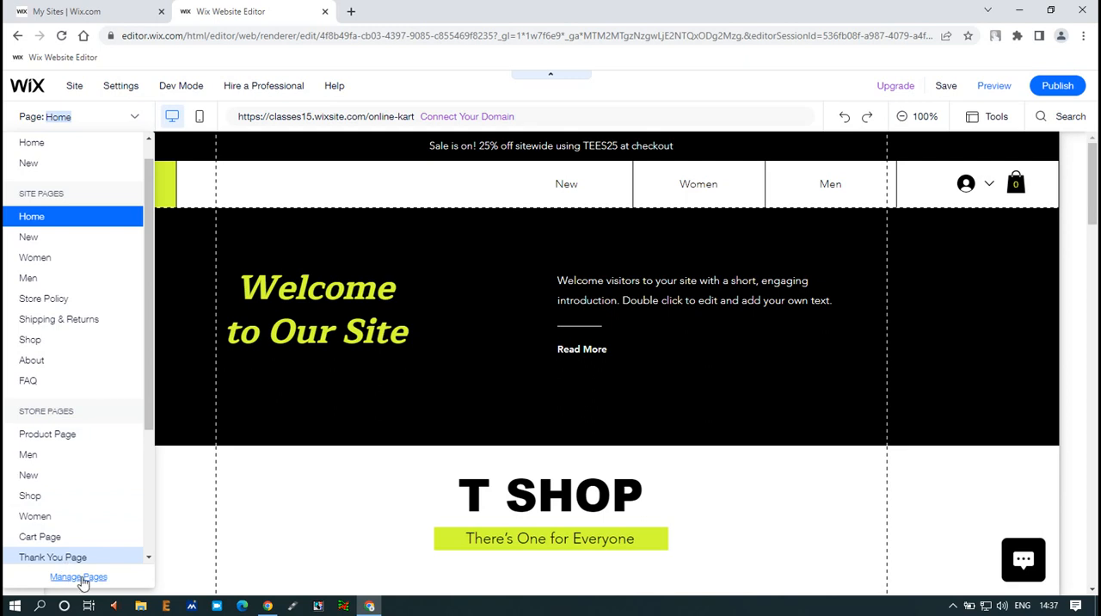
pyautogui.hotkey('ctrl', '1')
pyautogui.click(139, 539)
pyautogui.moveTo(62, 520); pyautogui.dragTo(200, 560)
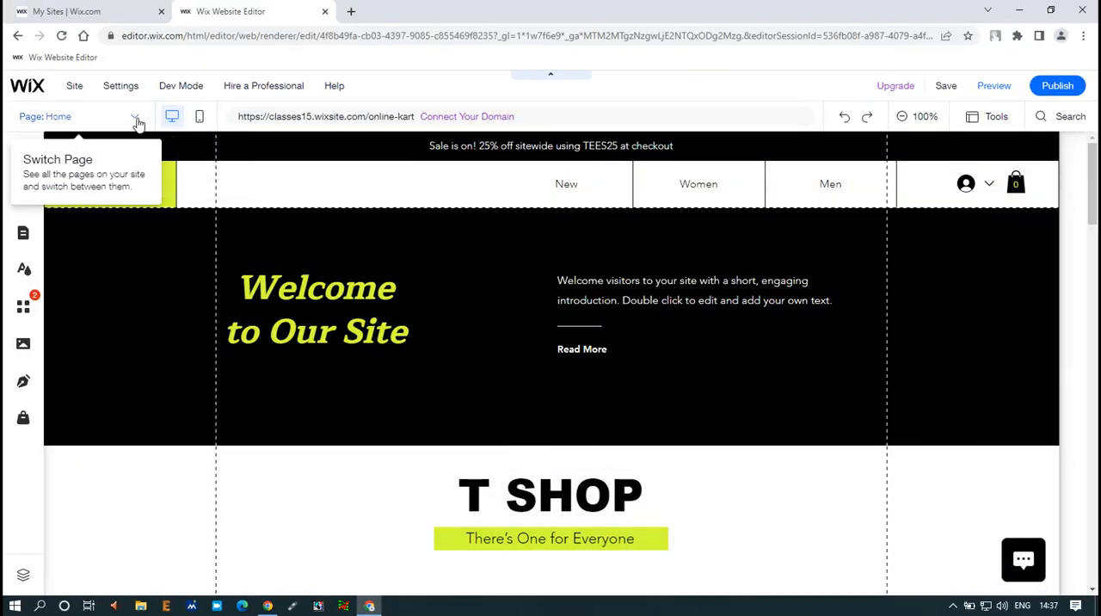
# Open the page manager for the site and review the New page down through its product gallery
pyautogui.click(136, 119)
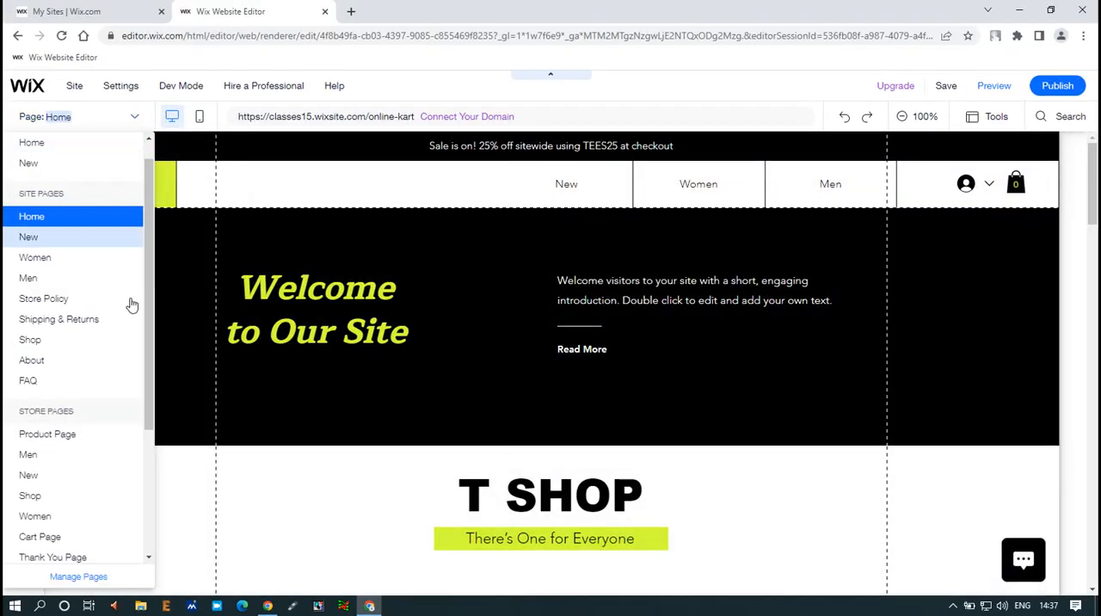
pyautogui.click(78, 577)
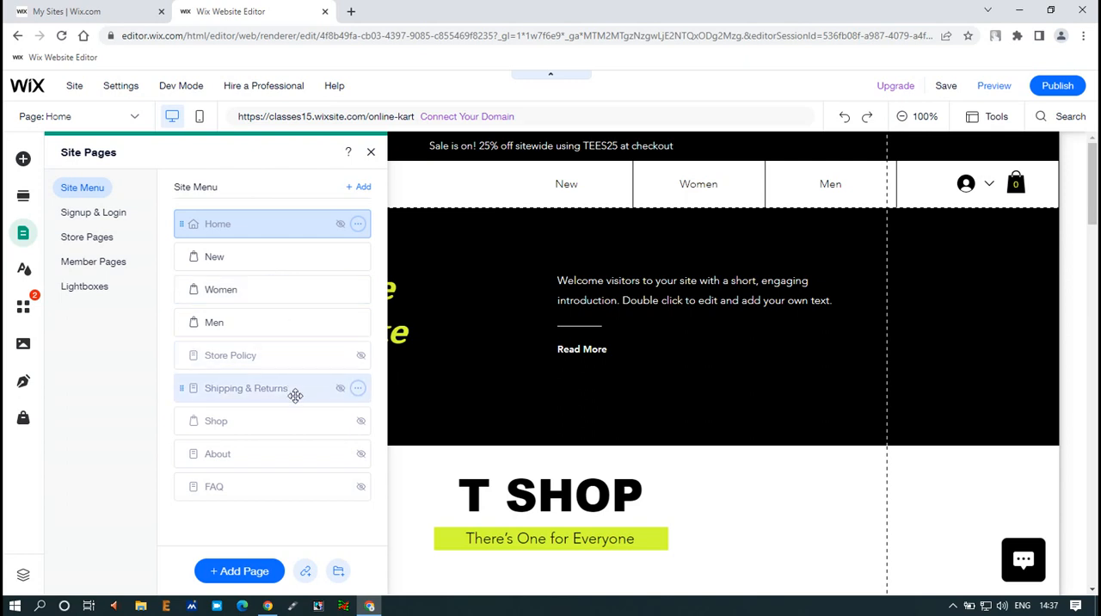
pyautogui.click(246, 251)
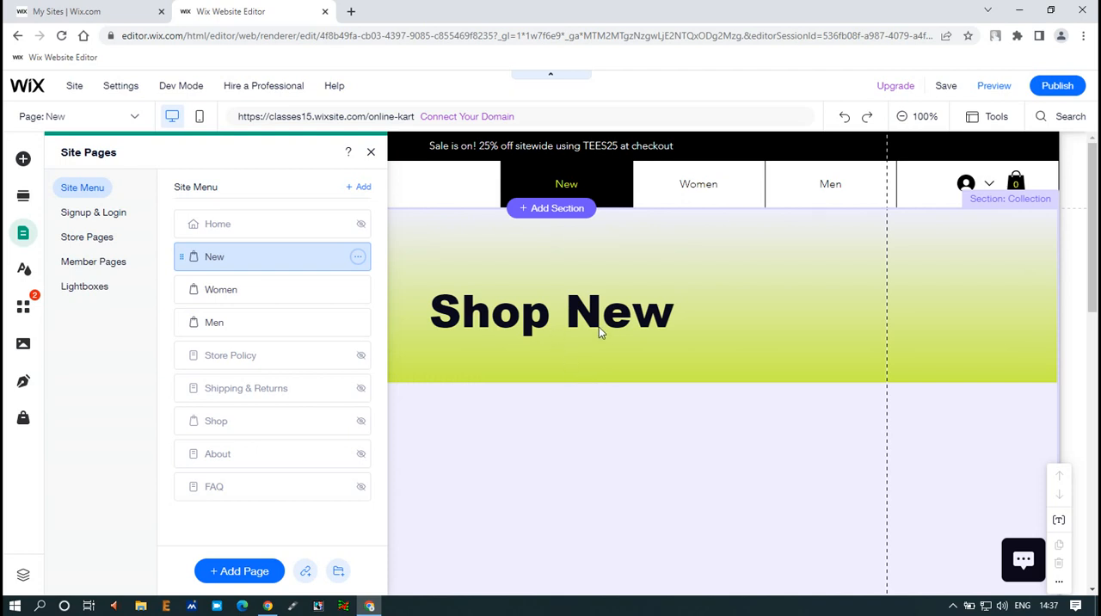
pyautogui.scroll(-10, 698, 470)
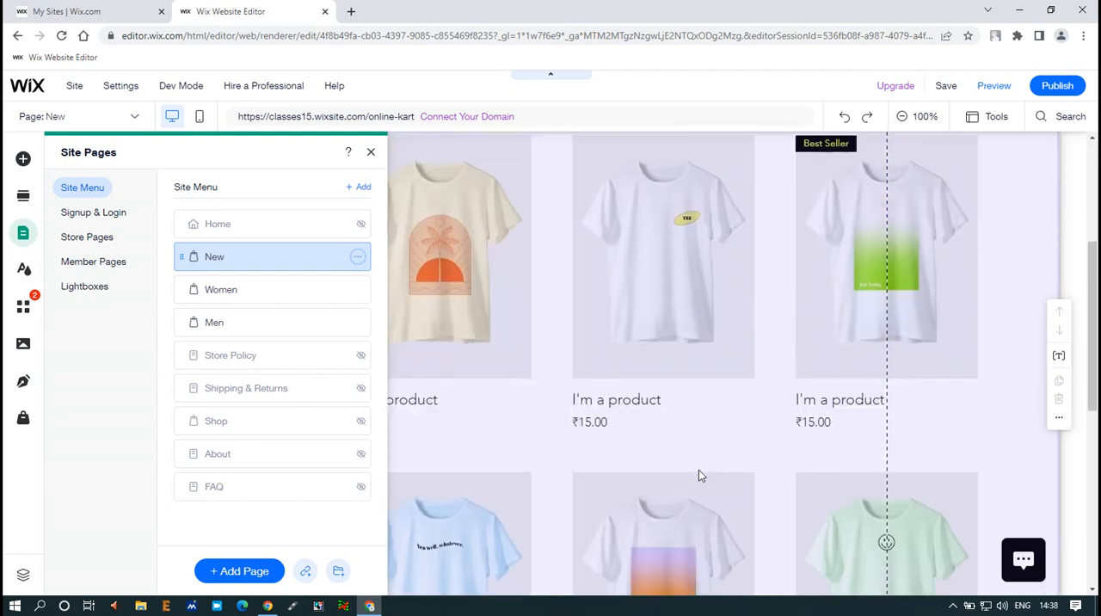
pyautogui.scroll(-1, 699, 478)
pyautogui.scroll(10, 699, 478)
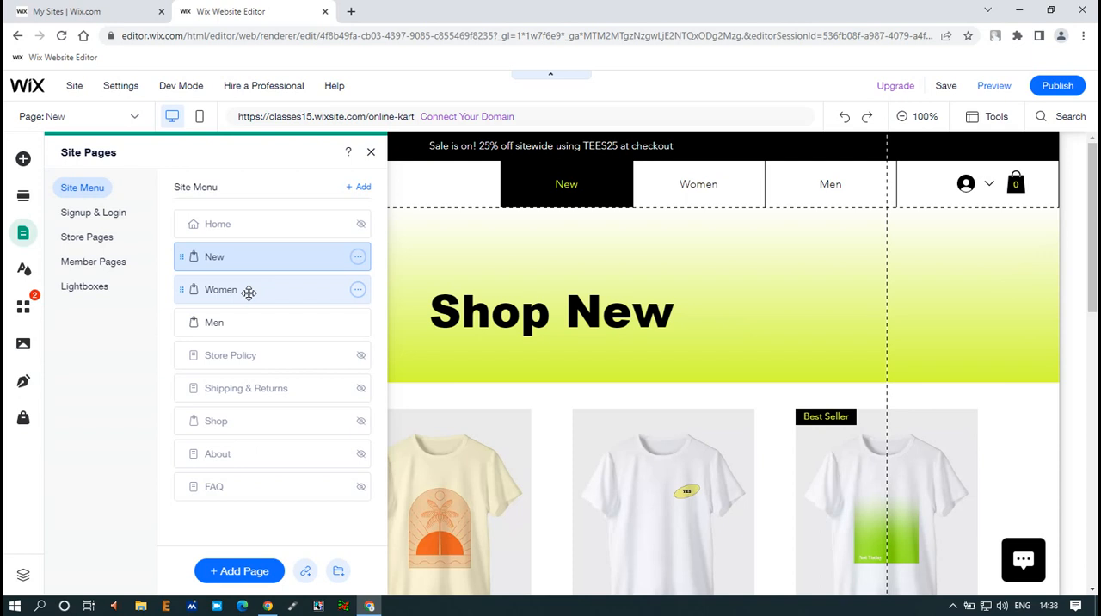
# Review the Women page down to its footer and bring up the Men page from the site menu
pyautogui.click(248, 292)
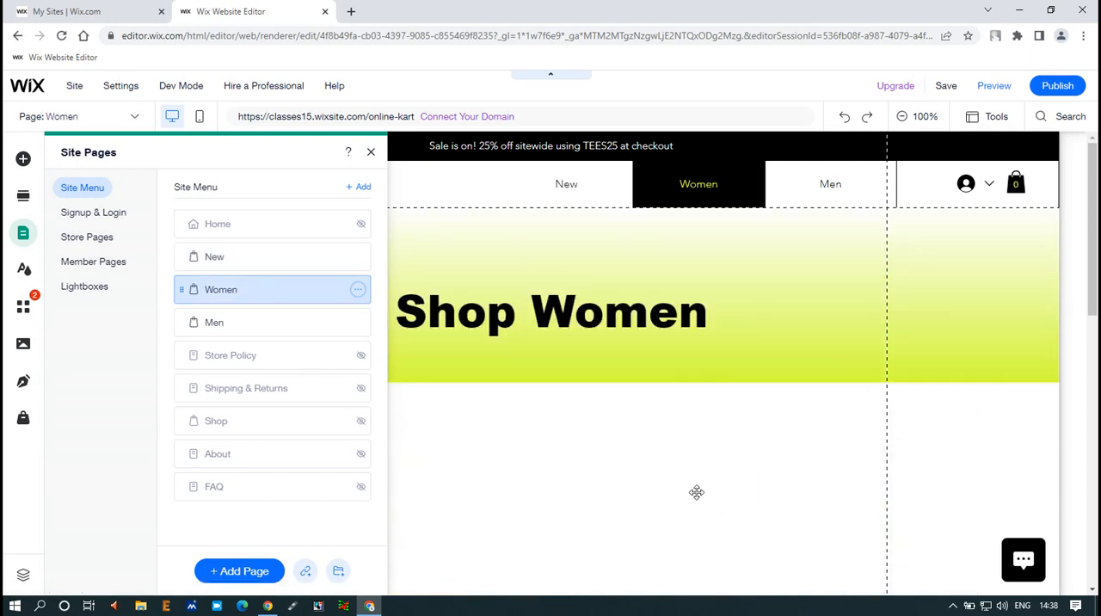
pyautogui.scroll(-5, 732, 487)
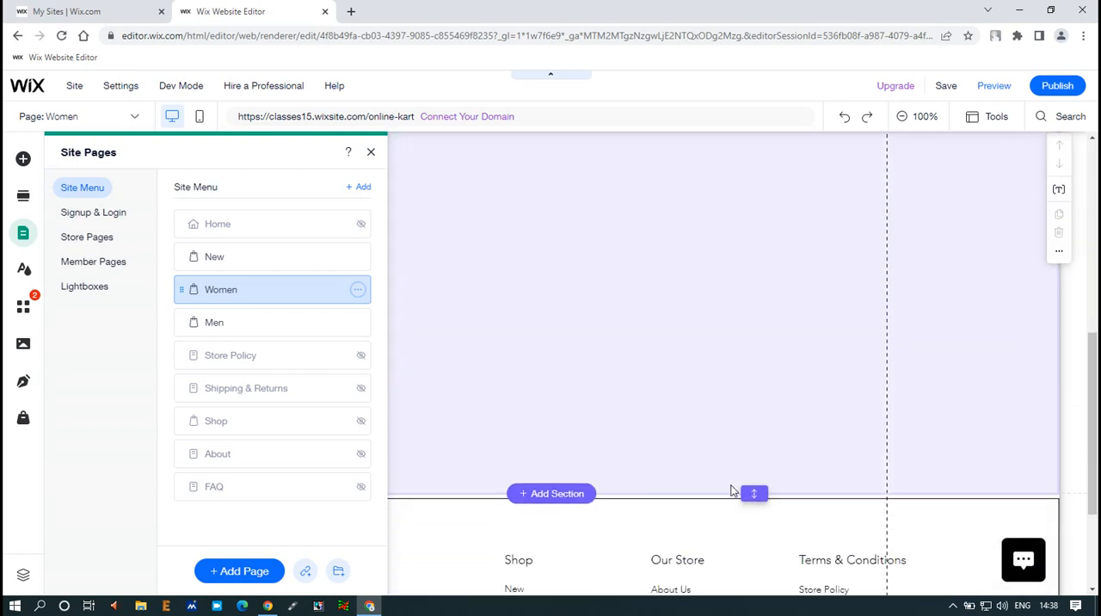
pyautogui.scroll(-2, 732, 491)
pyautogui.scroll(8, 732, 490)
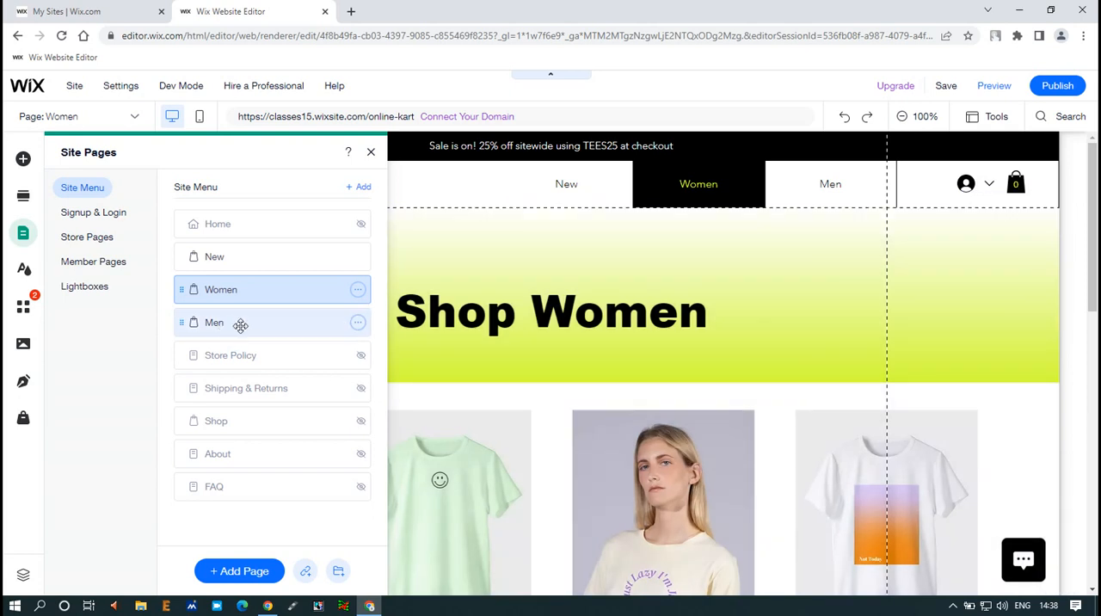
pyautogui.click(240, 323)
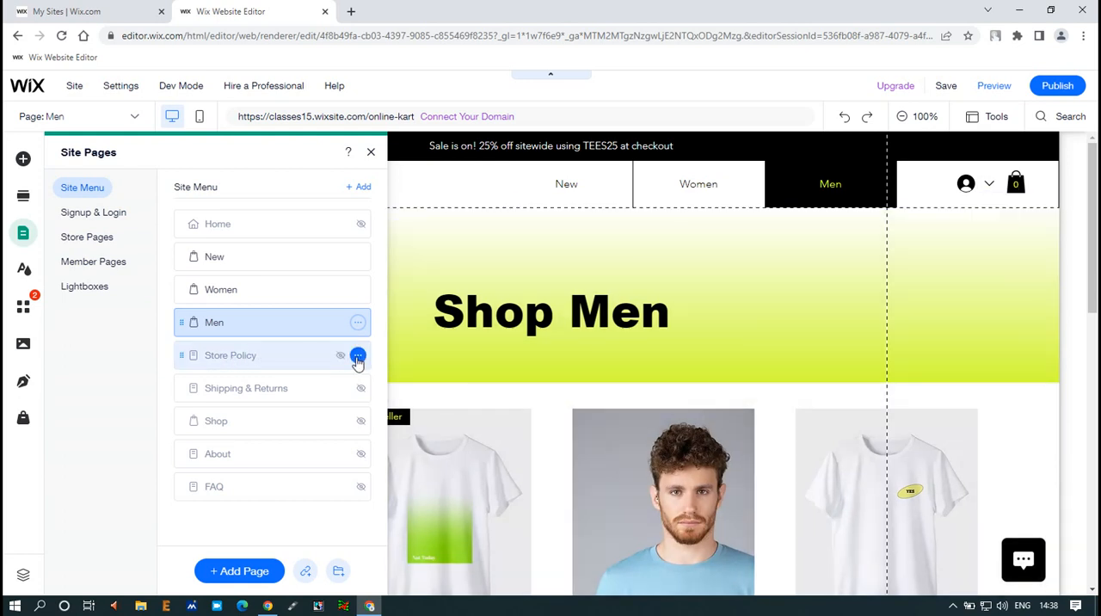
# Show the hidden Store Policy and Shipping & Returns pages in the site menu and close the page manager
pyautogui.click(358, 356)
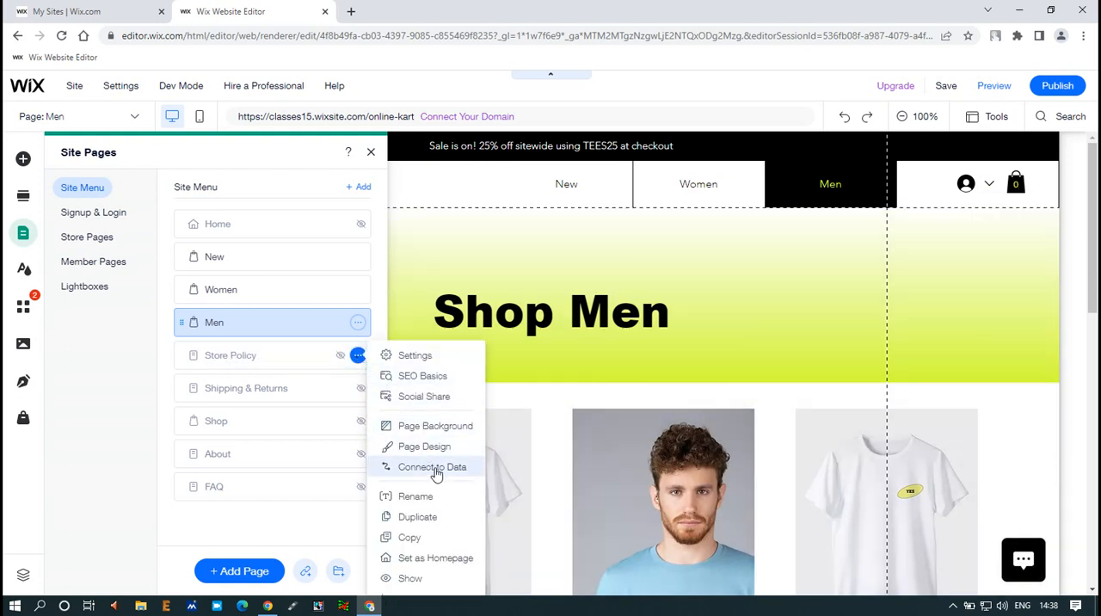
pyautogui.click(345, 361)
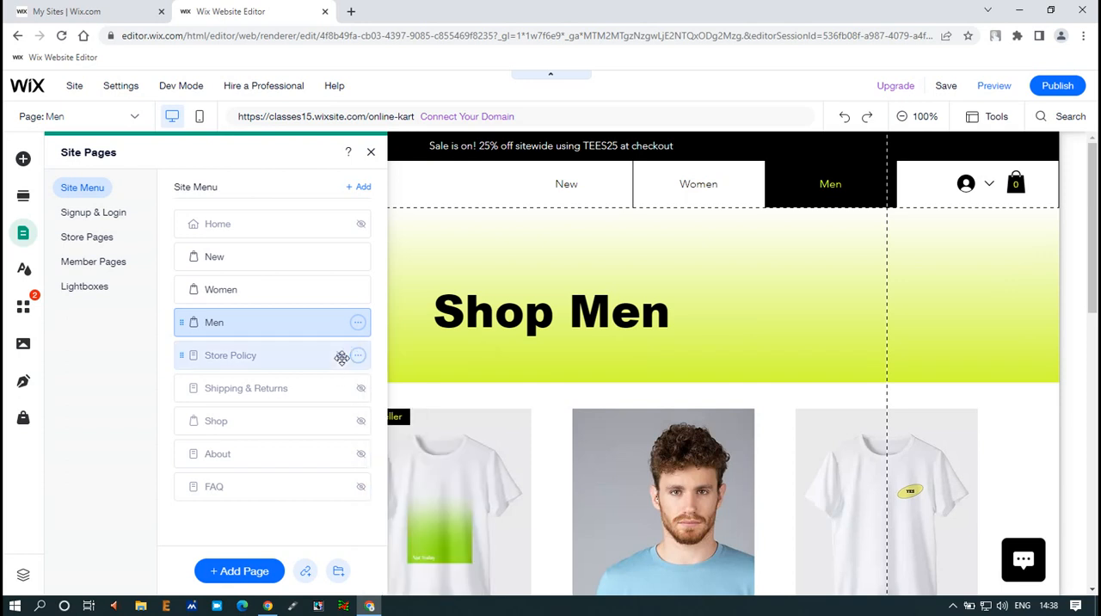
pyautogui.click(358, 357)
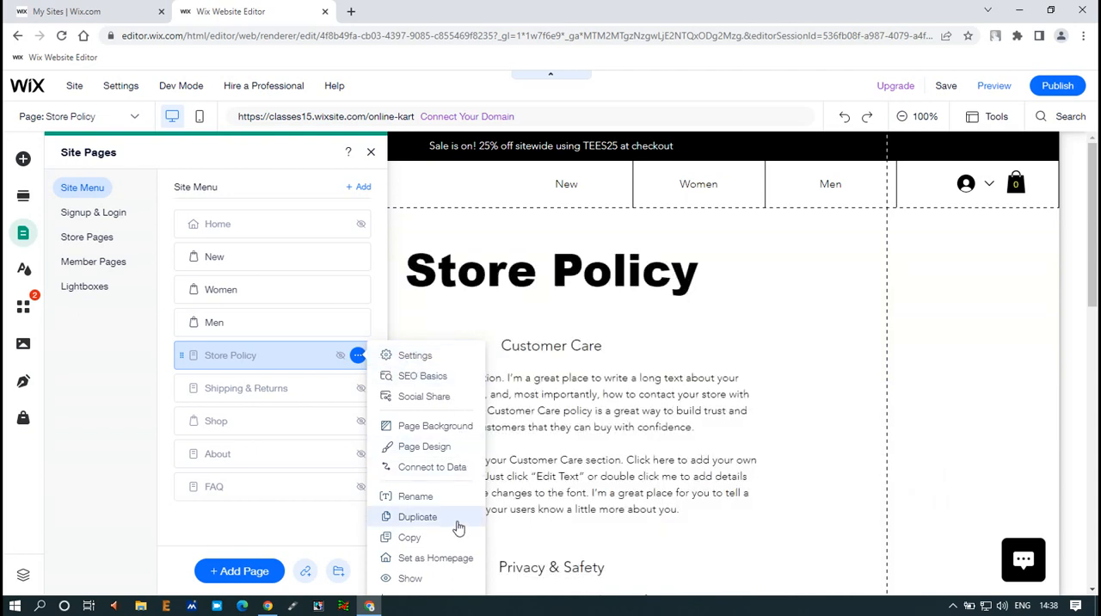
pyautogui.click(413, 580)
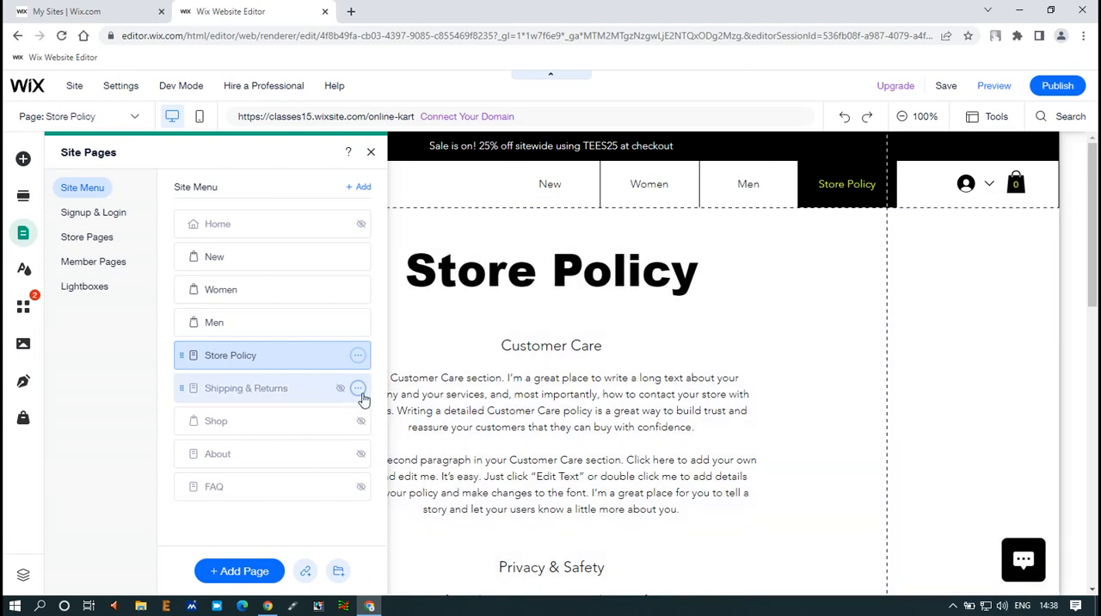
pyautogui.click(358, 390)
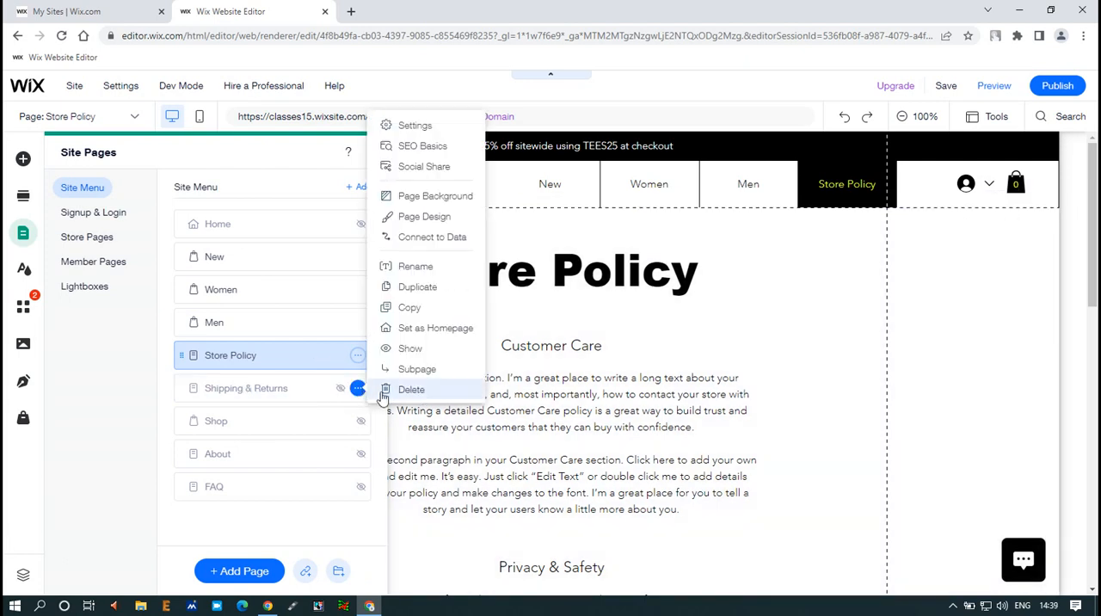
pyautogui.click(413, 350)
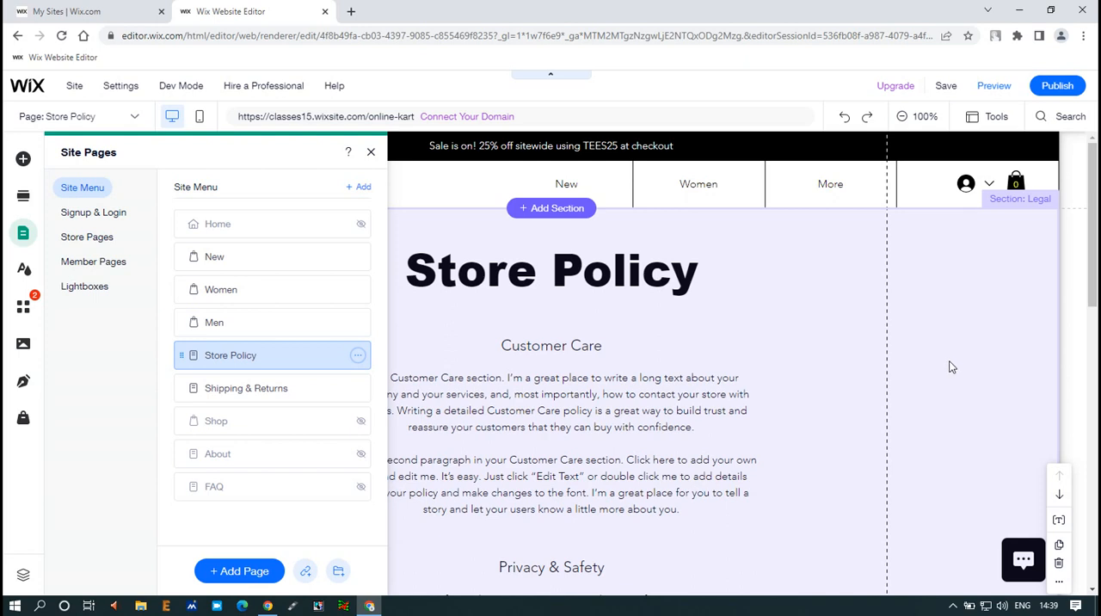
pyautogui.click(951, 367)
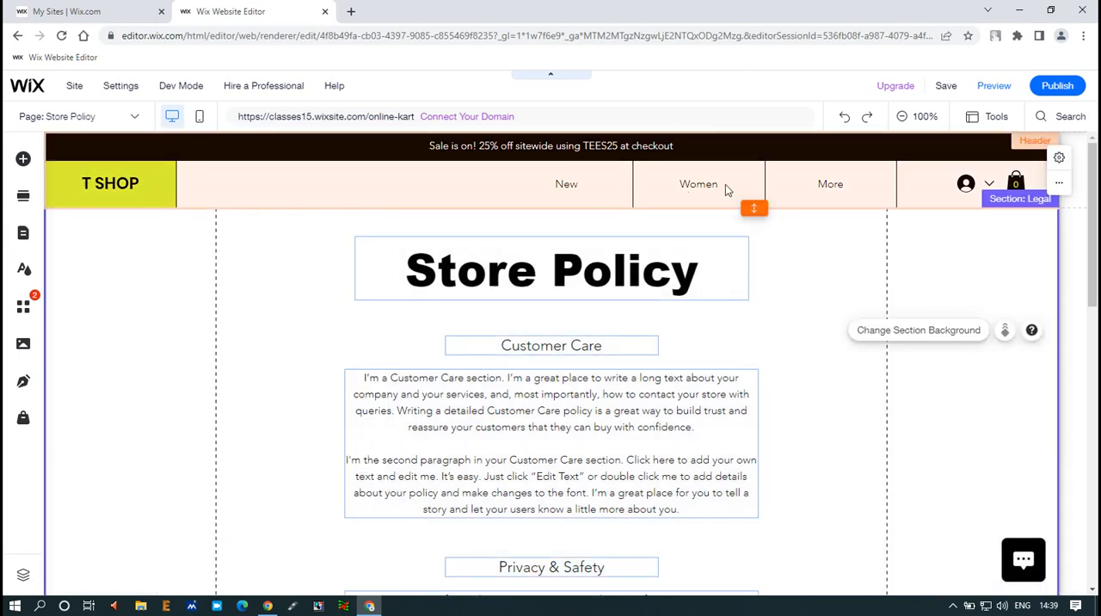
pyautogui.click(1060, 189)
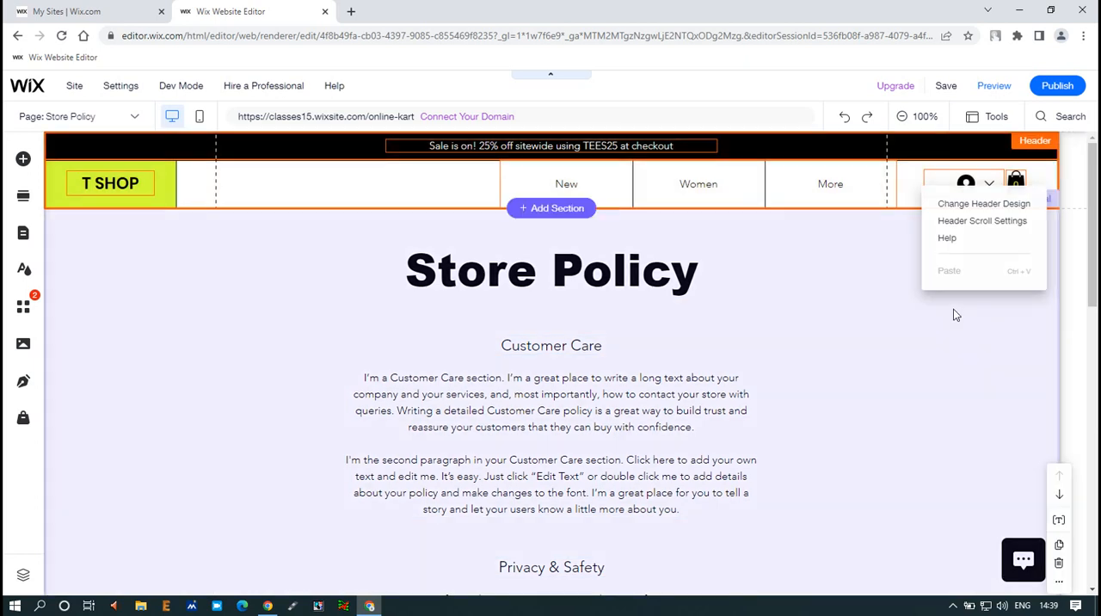
pyautogui.click(952, 308)
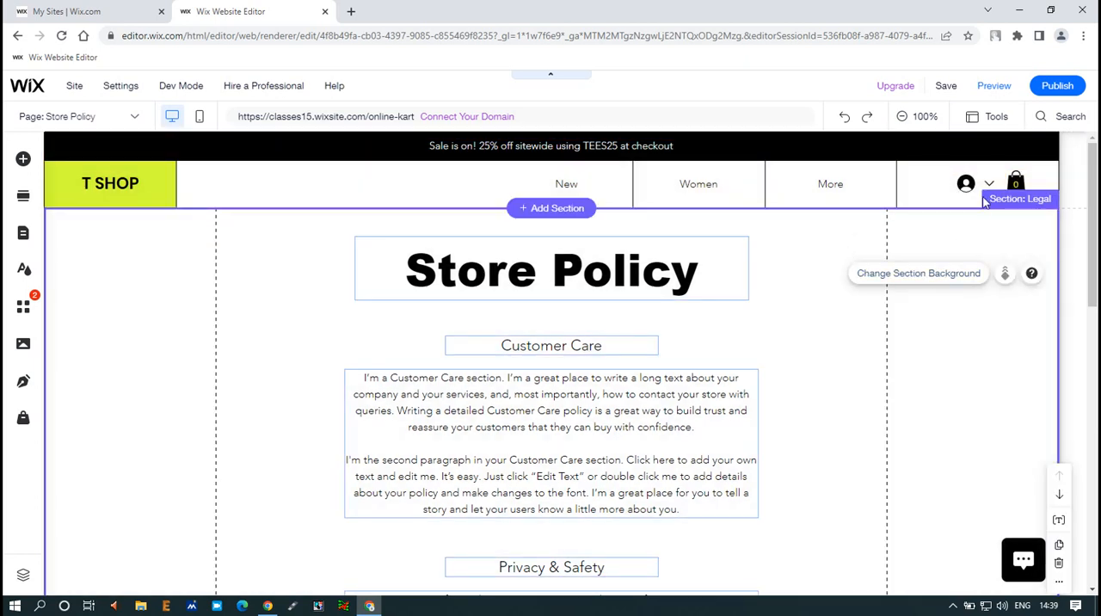
pyautogui.scroll(-4, 639, 249)
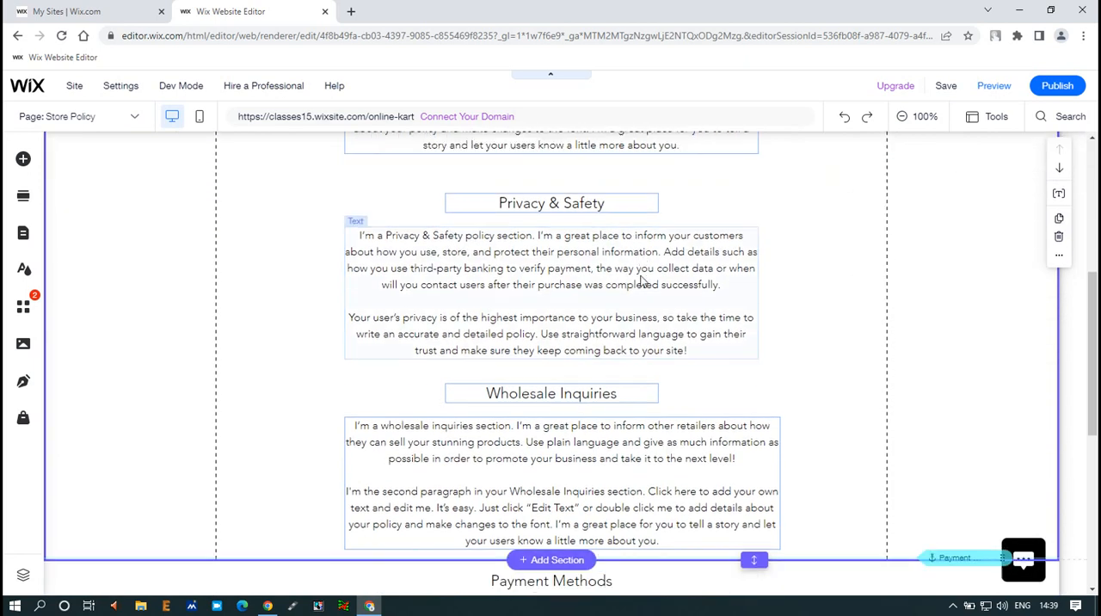
pyautogui.scroll(5, 642, 284)
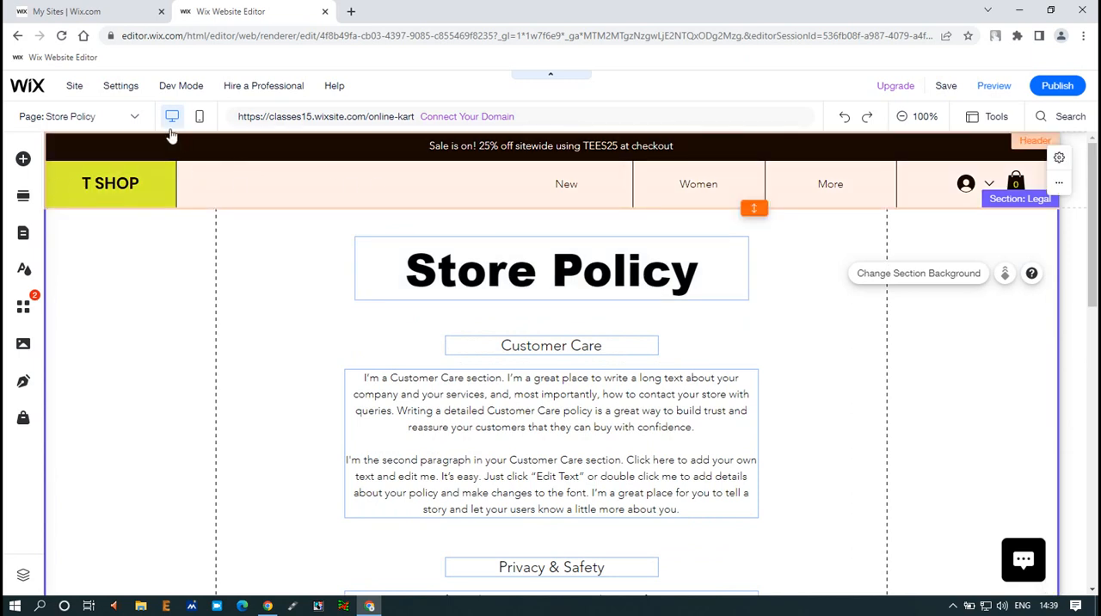
# Switch back to the Home page and save the site
pyautogui.click(134, 118)
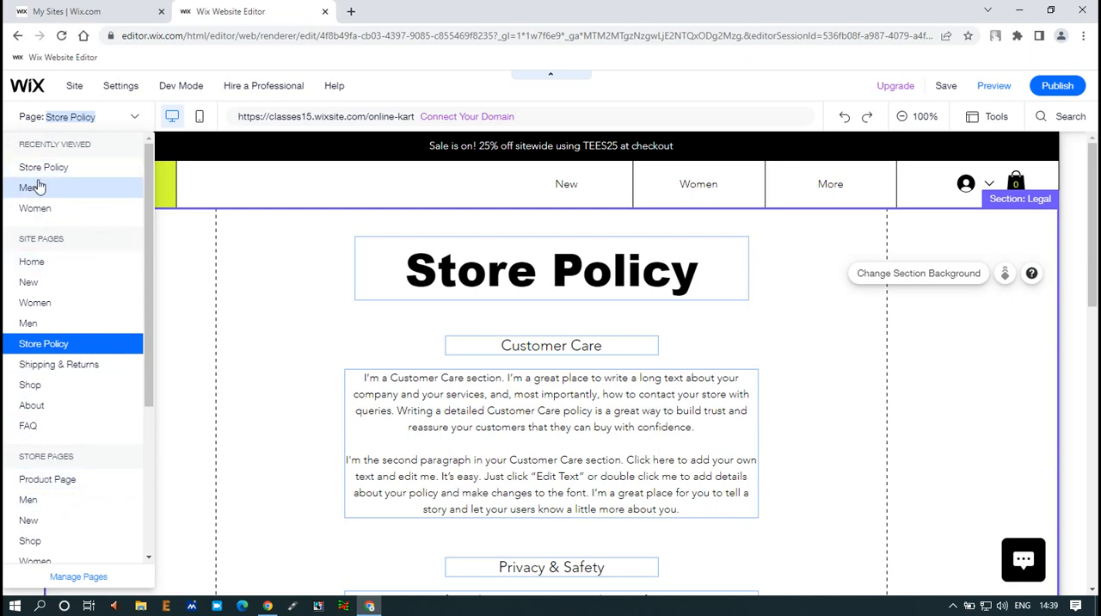
pyautogui.click(35, 267)
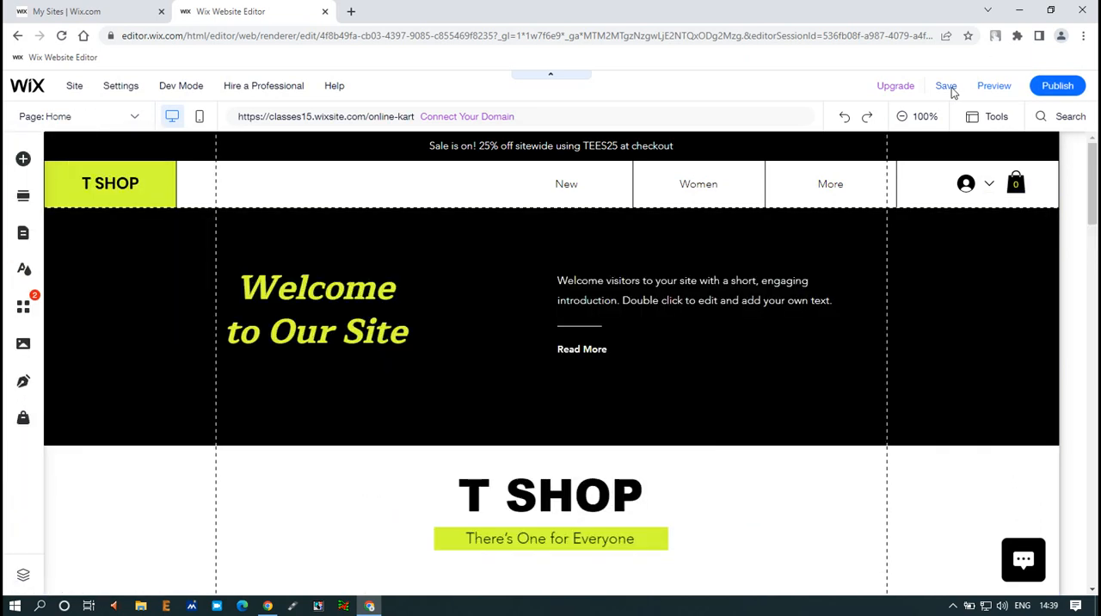
pyautogui.moveTo(951, 87)
pyautogui.click(946, 86)
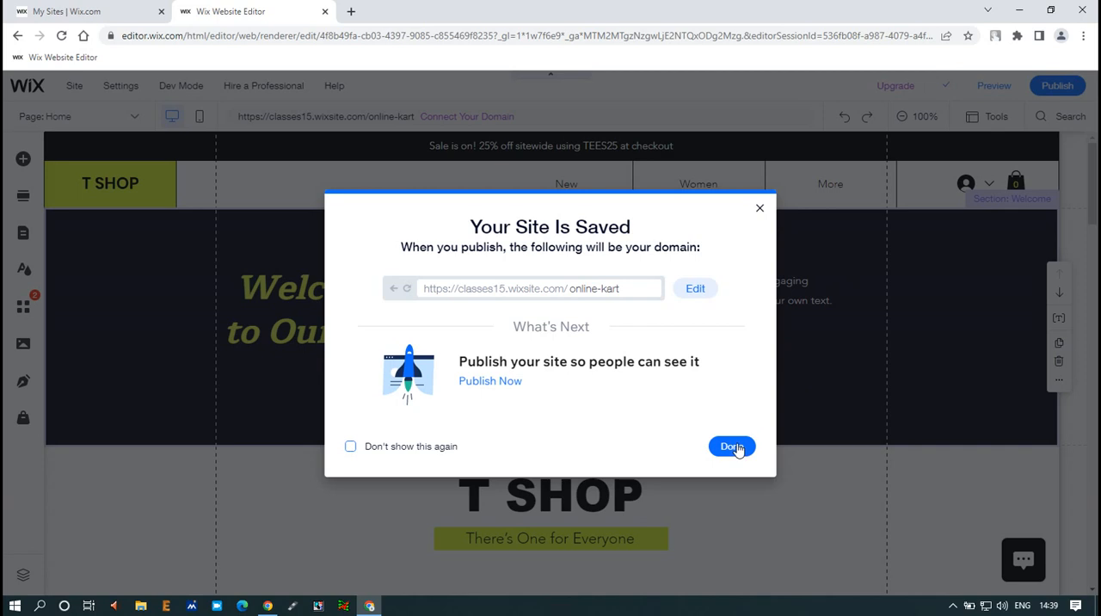
# Dismiss the save confirmation, preview the site and examine its menu, including the pages listed under More
pyautogui.click(733, 447)
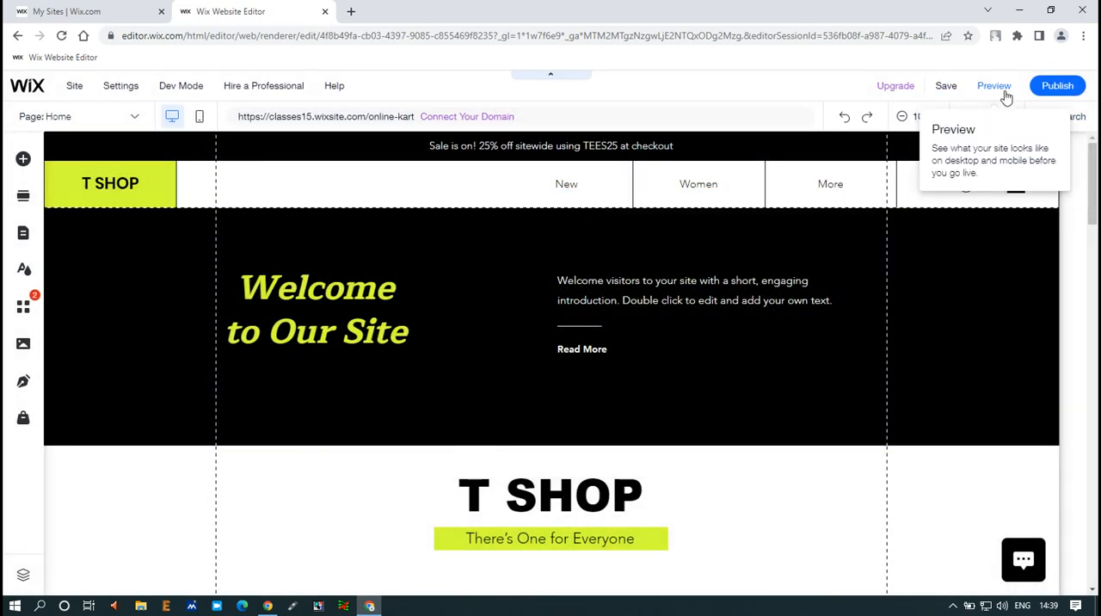
pyautogui.click(1005, 93)
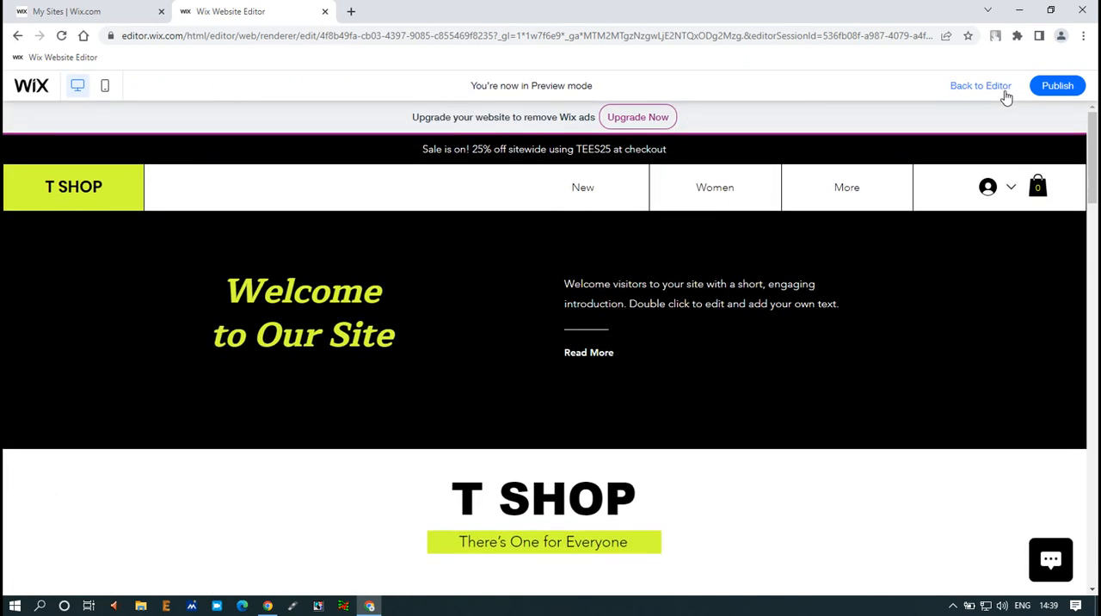
pyautogui.scroll(-3, 725, 376)
pyautogui.scroll(3, 725, 376)
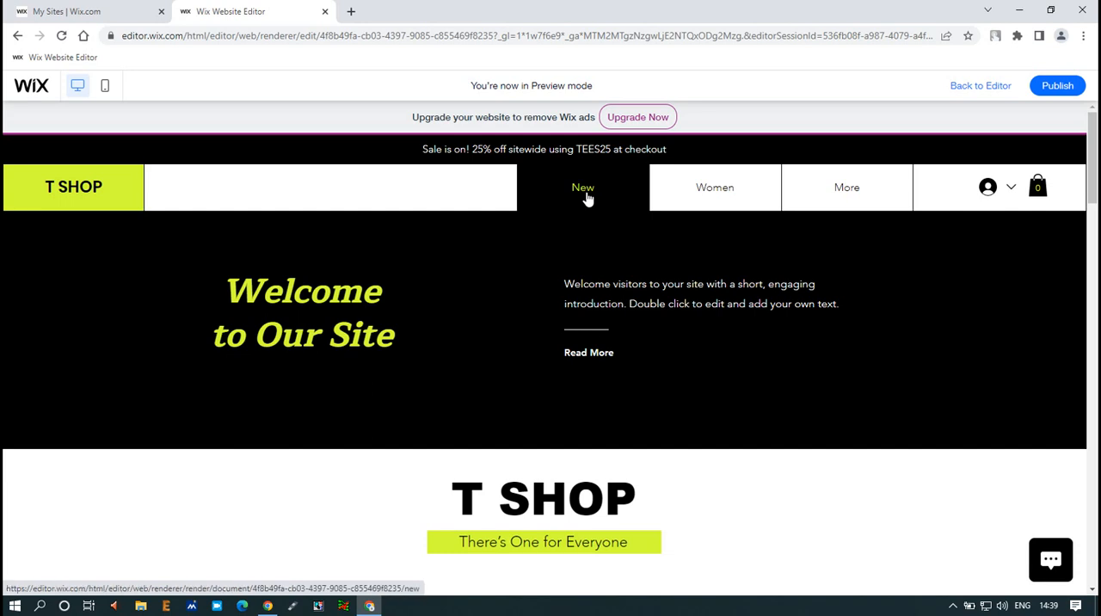
pyautogui.moveTo(842, 187)
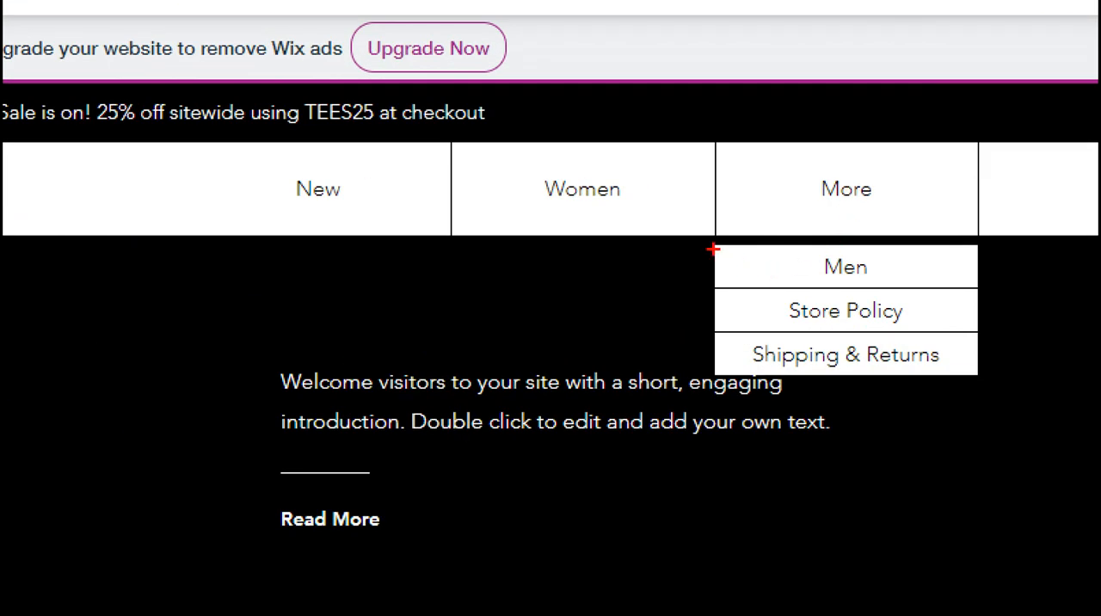
pyautogui.moveTo(713, 249); pyautogui.dragTo(972, 378)
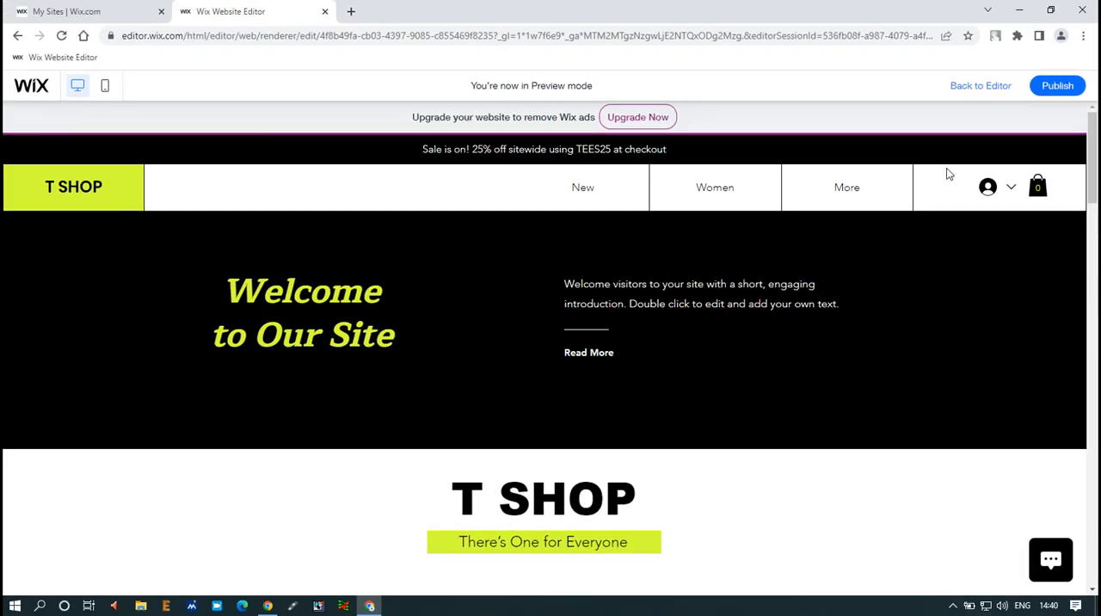
# Return to the editor, open the page manager and show the hidden Shop and About pages in the site menu
pyautogui.click(979, 86)
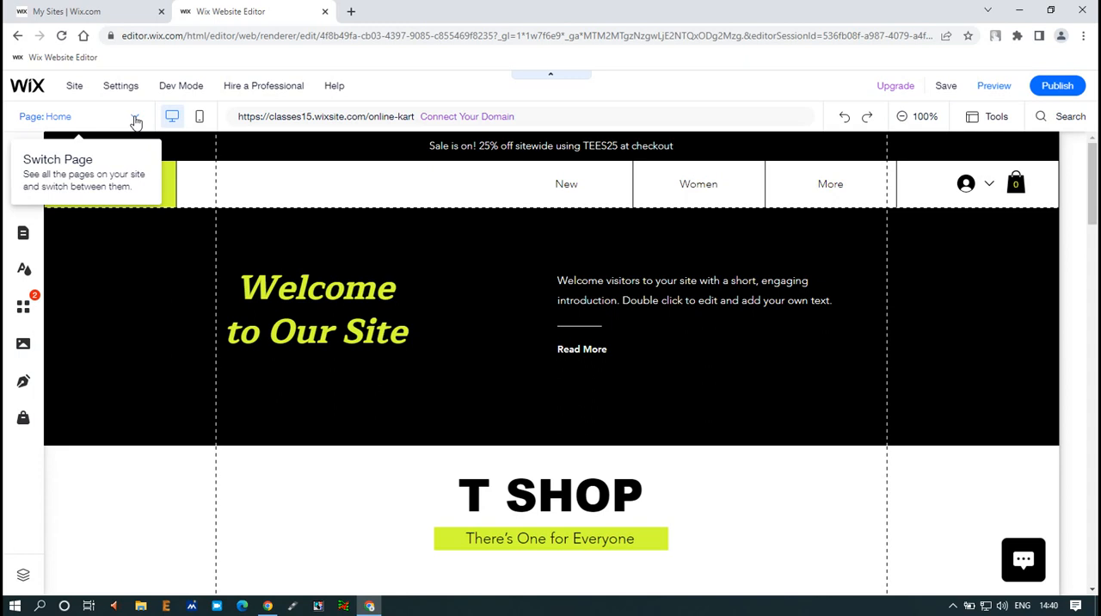
pyautogui.click(135, 122)
pyautogui.click(71, 581)
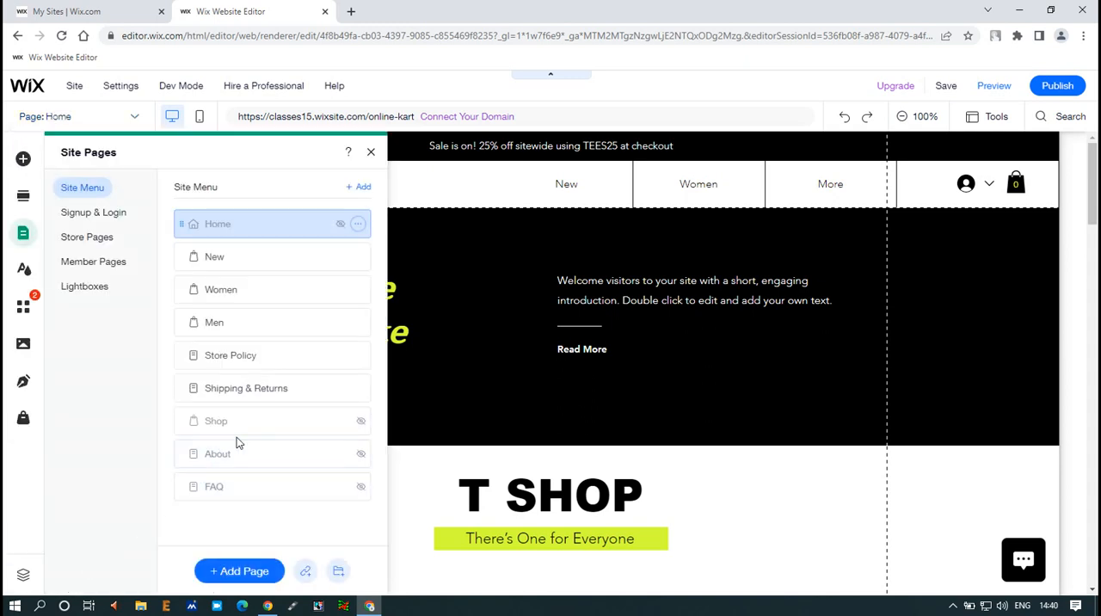
pyautogui.click(358, 420)
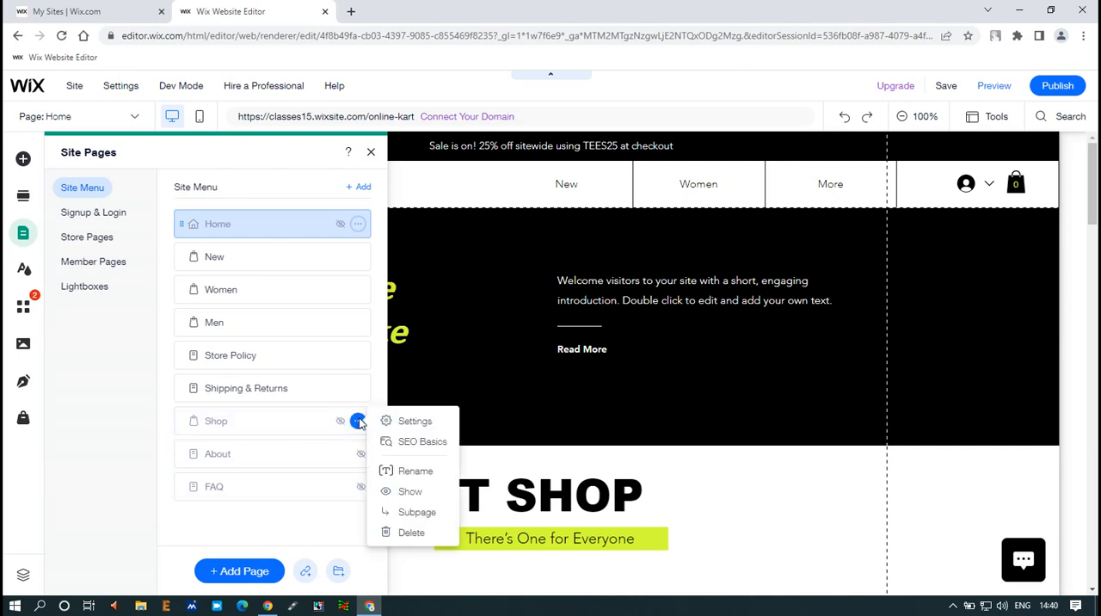
pyautogui.click(410, 491)
pyautogui.click(358, 455)
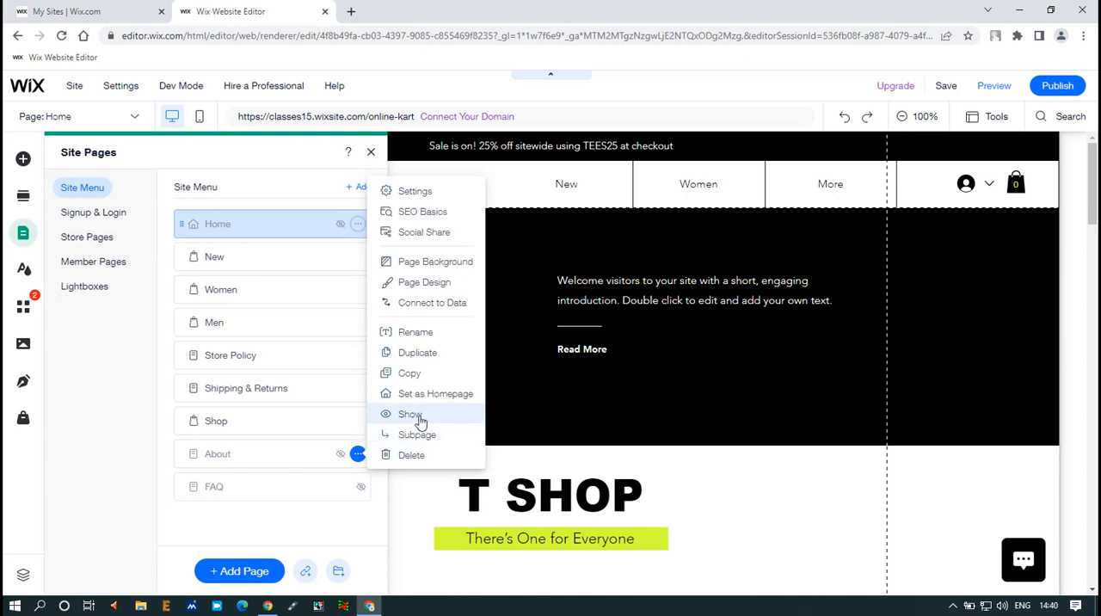
pyautogui.click(419, 415)
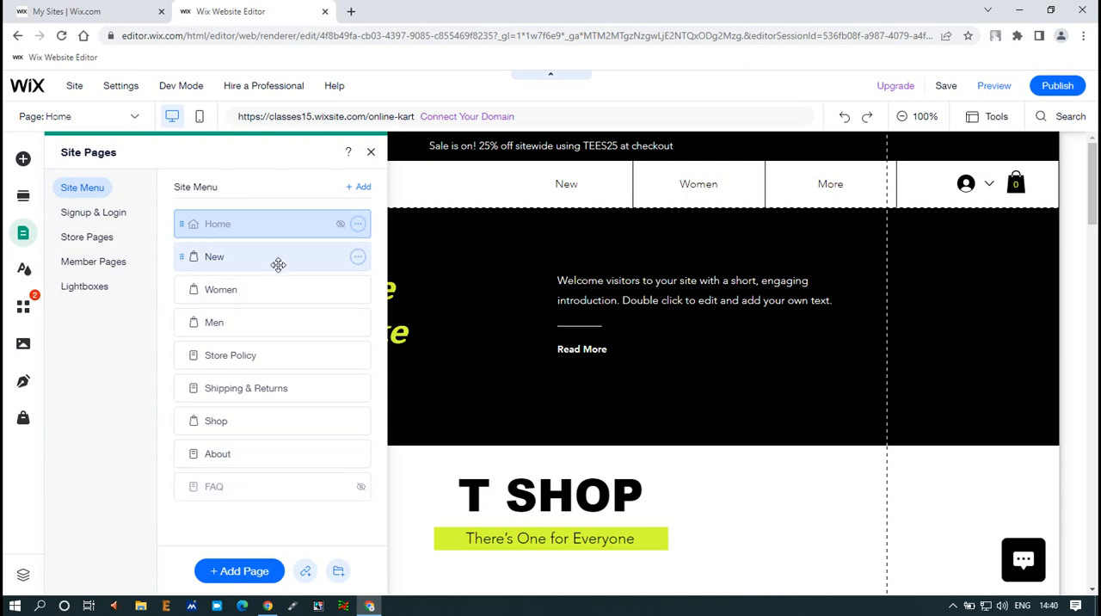
# Delete the New page from the site and confirm the deletion
pyautogui.click(358, 257)
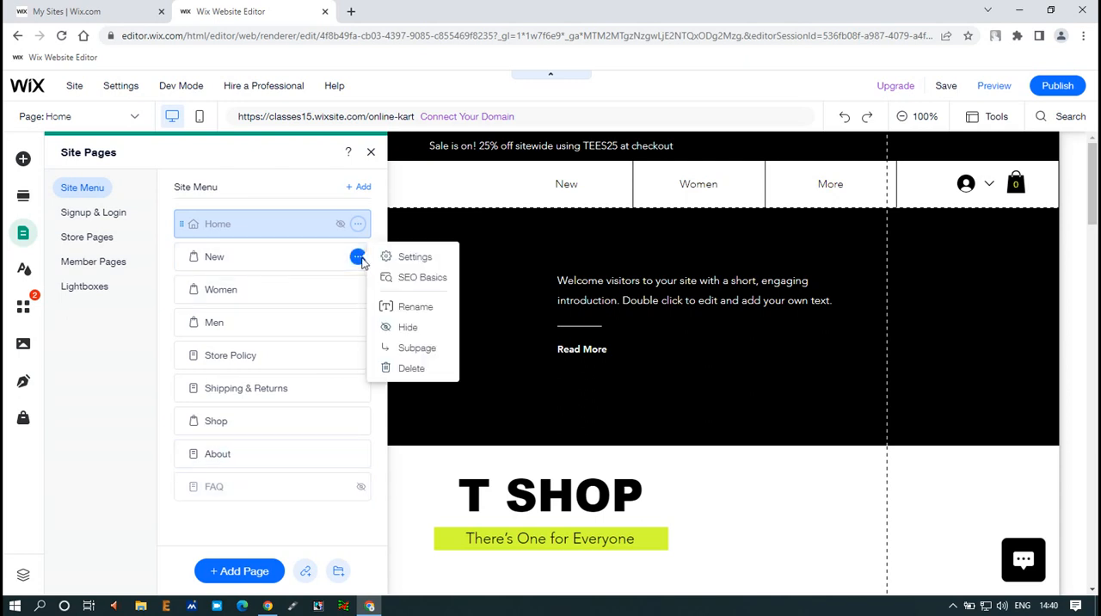
pyautogui.click(412, 369)
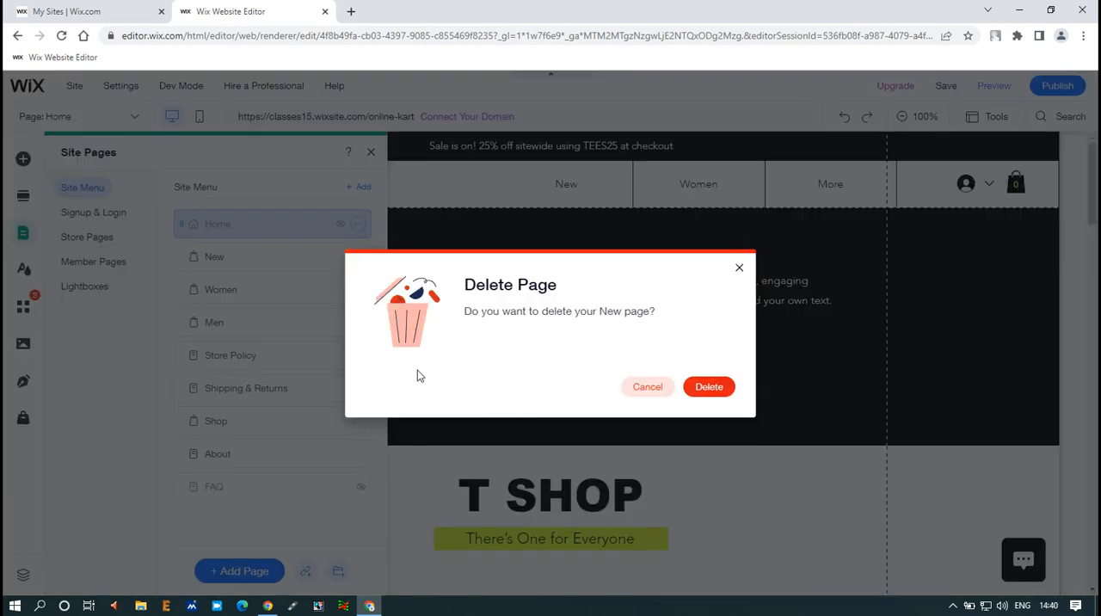
pyautogui.click(710, 392)
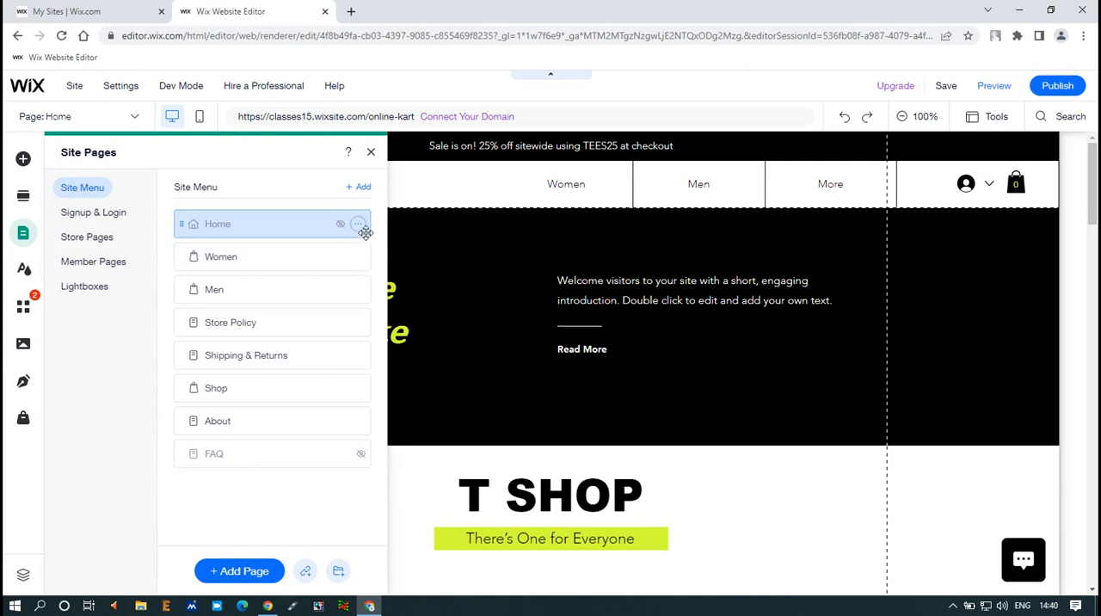
# Show the Home page in the site menu and reorder the first pages as Home, About, Shop, Men, Women
pyautogui.click(359, 227)
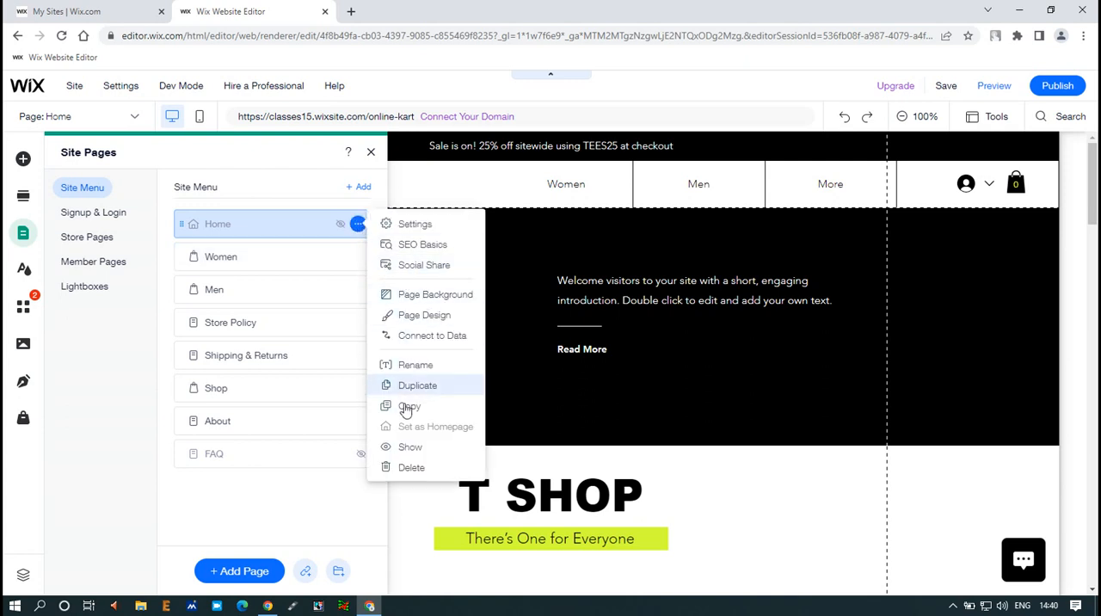
pyautogui.click(411, 448)
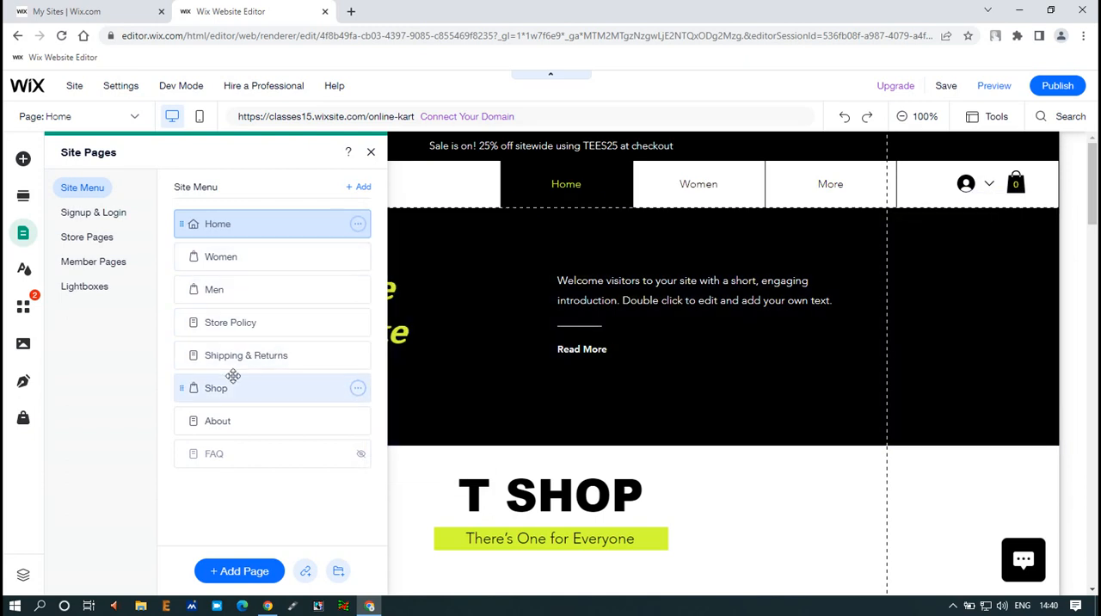
pyautogui.moveTo(223, 422); pyautogui.dragTo(243, 259)
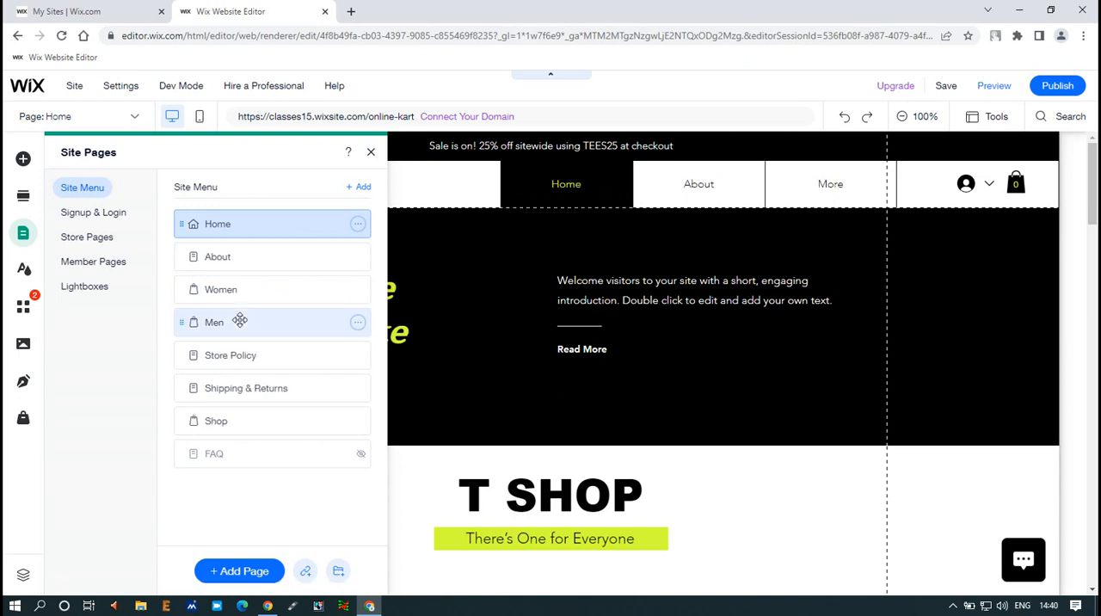
pyautogui.moveTo(241, 322)
pyautogui.mouseDown()
pyautogui.moveTo(247, 286)
pyautogui.moveTo(246, 335)
pyautogui.mouseUp()
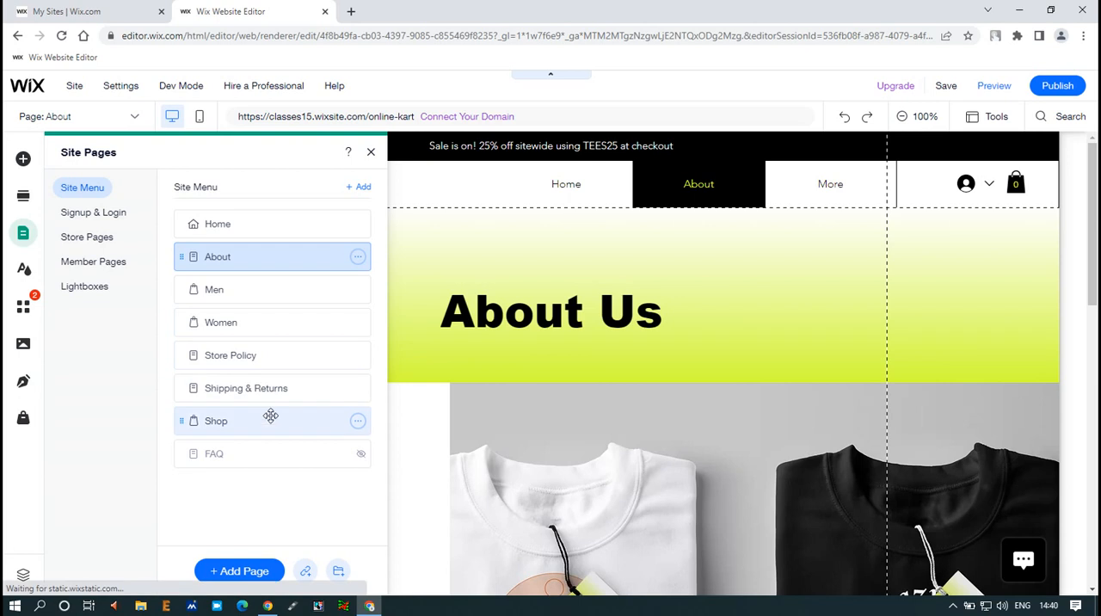
pyautogui.moveTo(258, 422); pyautogui.dragTo(276, 287)
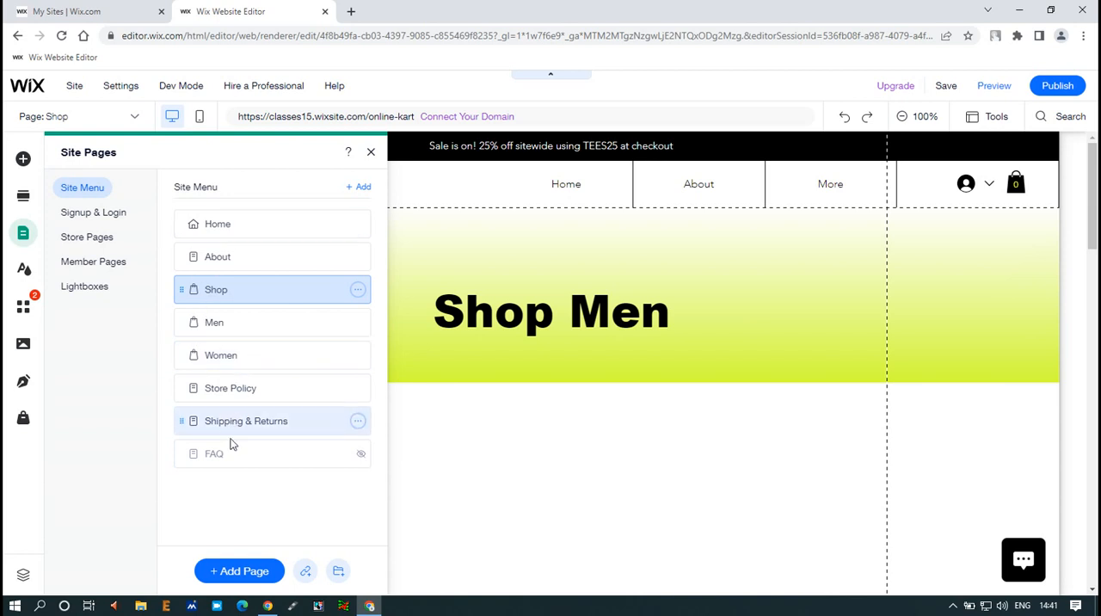
# Save the menu changes, switch to the Home page and save the site again, dismissing the confirmation
pyautogui.click(952, 89)
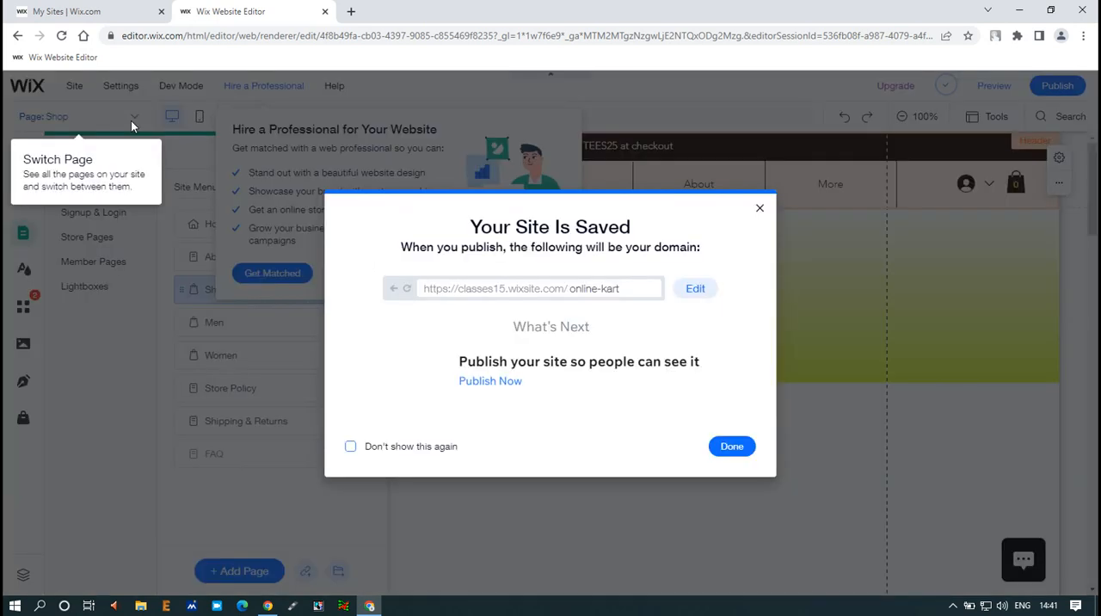
pyautogui.click(131, 126)
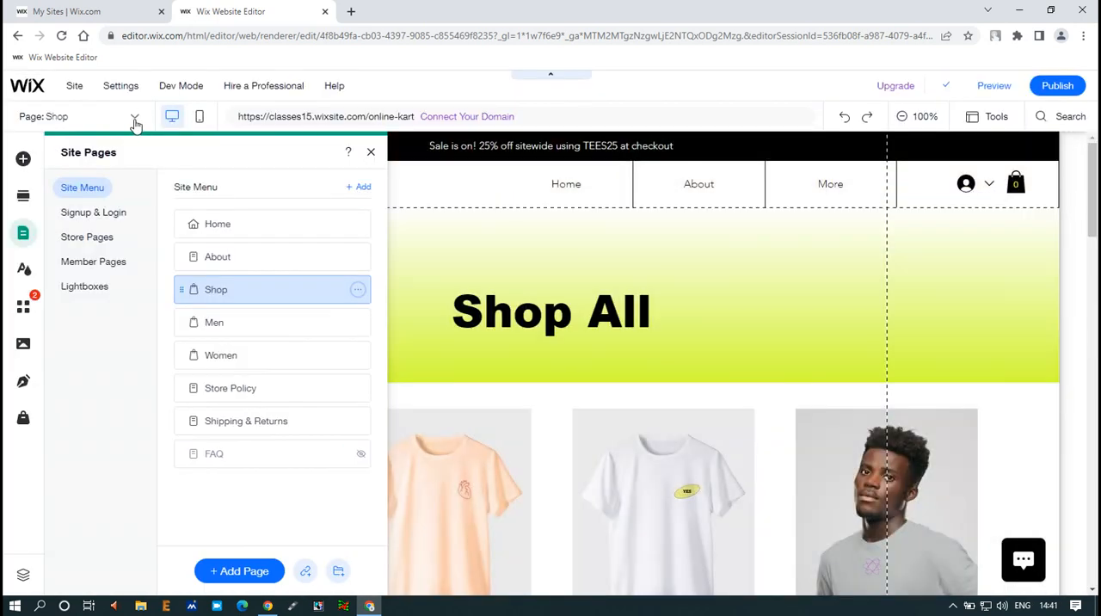
pyautogui.click(134, 123)
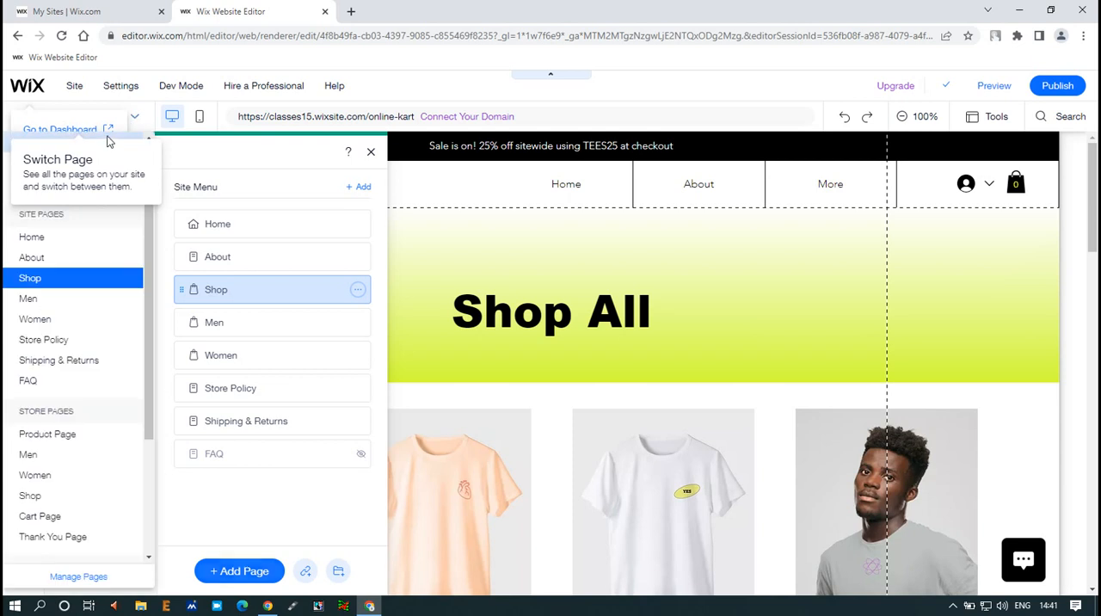
pyautogui.click(44, 241)
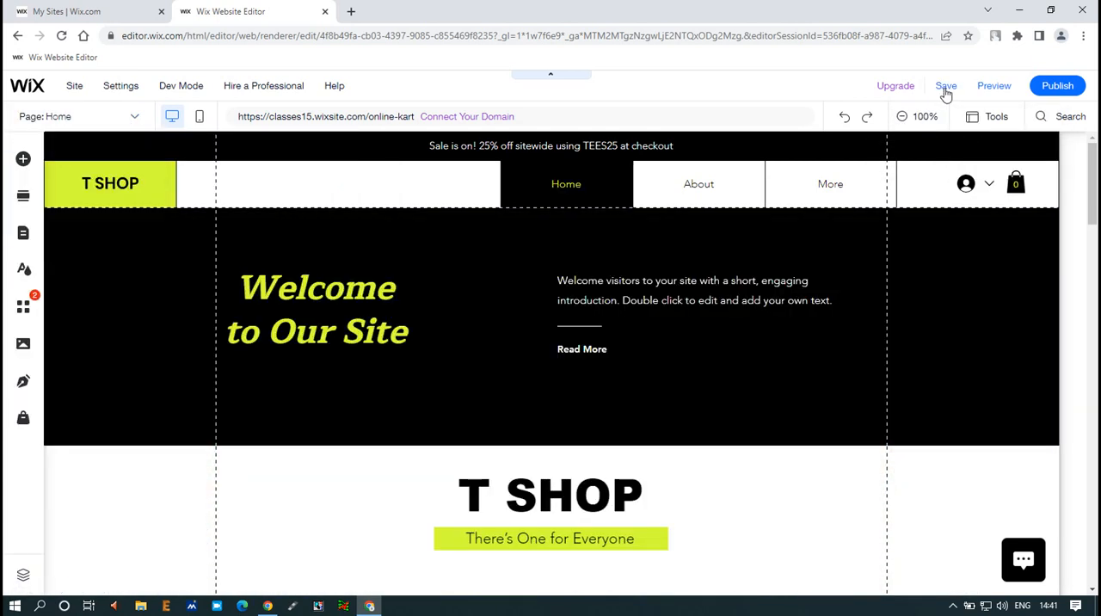
pyautogui.click(946, 86)
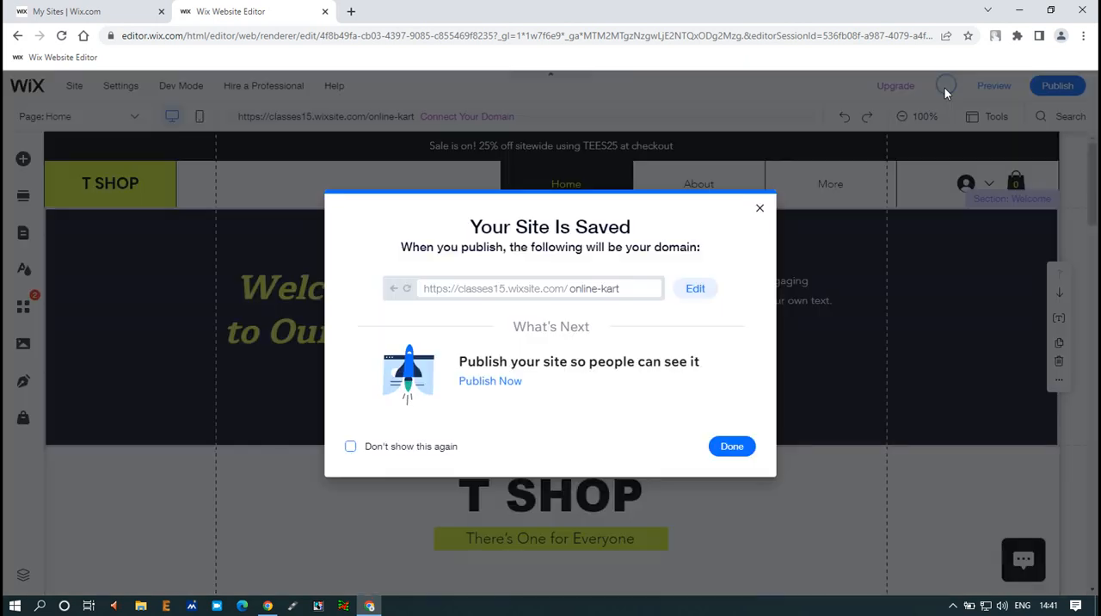
pyautogui.click(718, 447)
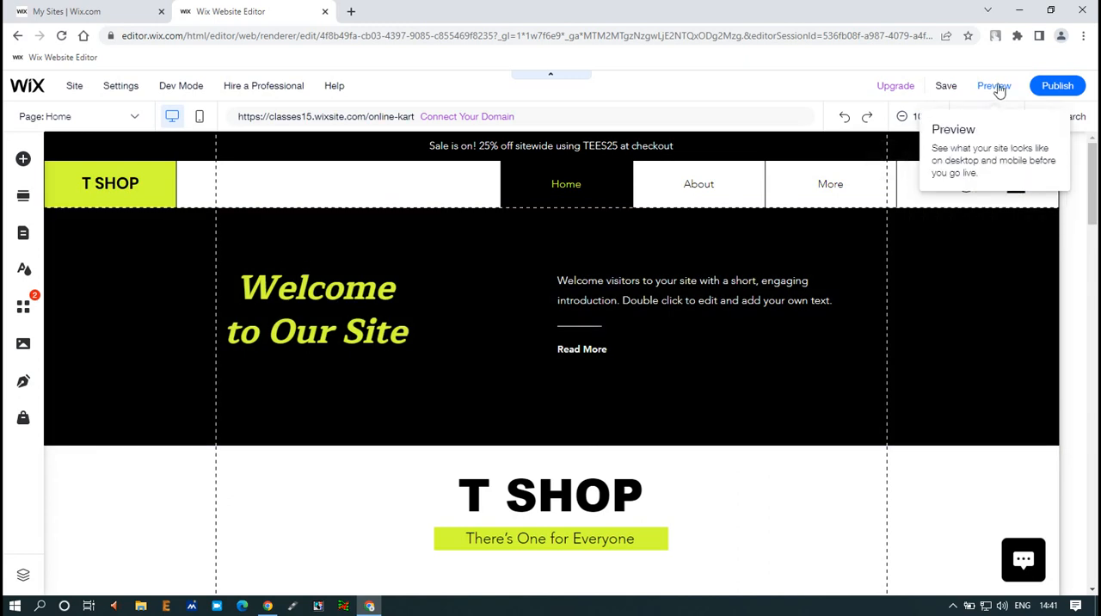
# Preview the site and examine the reordered menu, the pages under More and the sale announcement above the menu
pyautogui.click(996, 88)
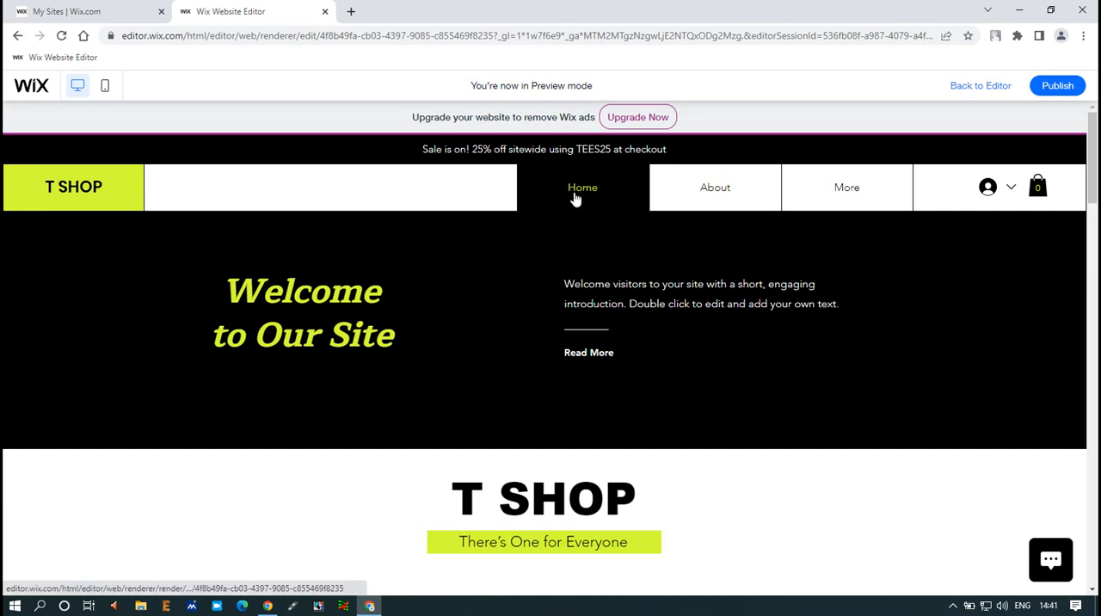
pyautogui.moveTo(852, 191)
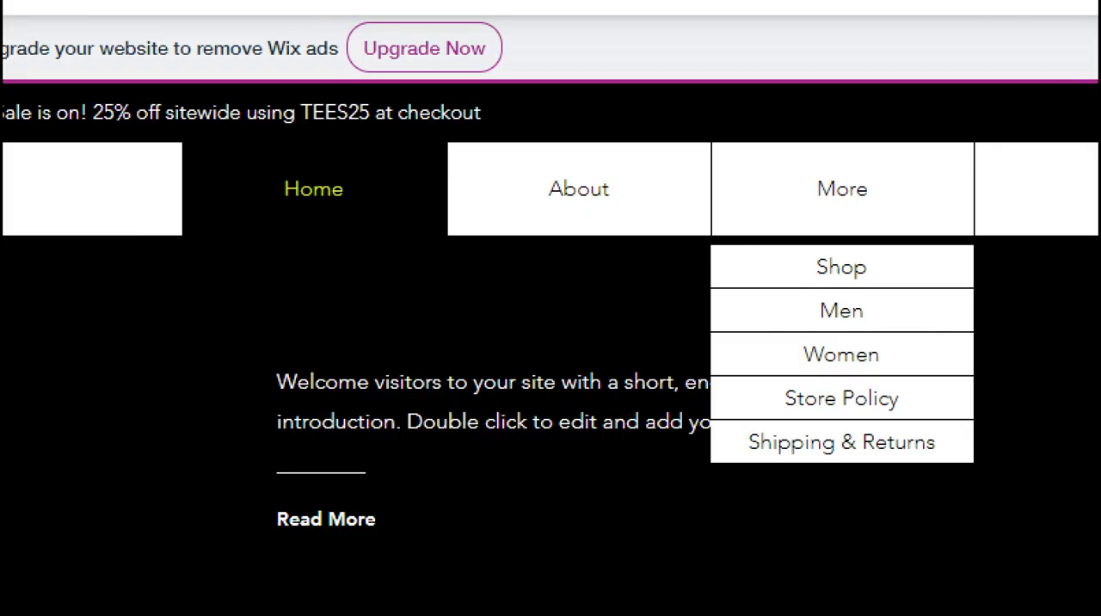
pyautogui.moveTo(714, 247); pyautogui.dragTo(984, 465)
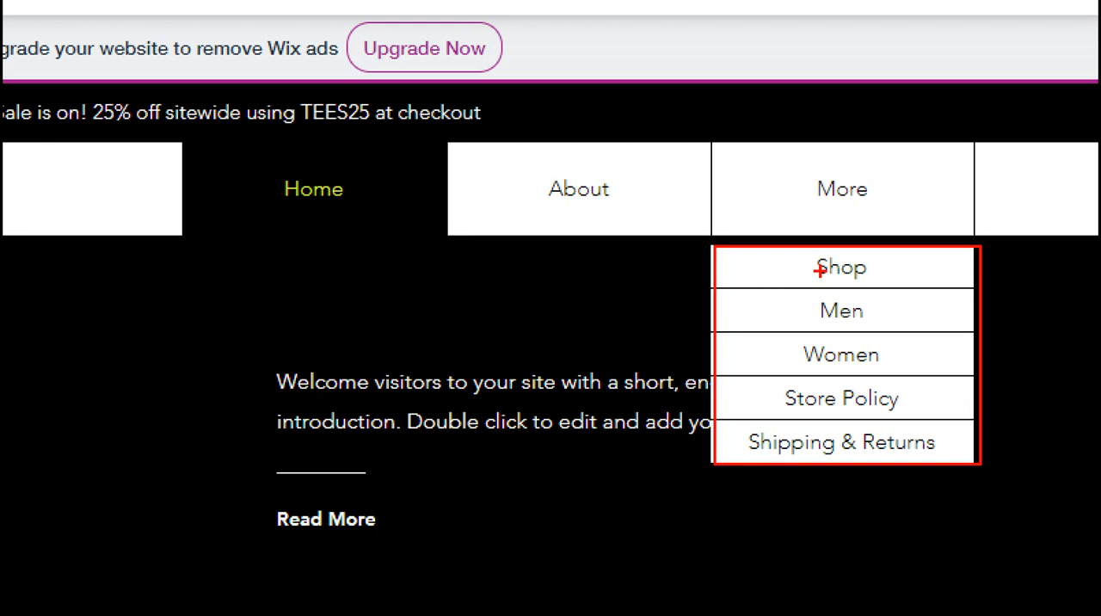
pyautogui.moveTo(798, 251)
pyautogui.mouseDown()
pyautogui.moveTo(818, 271)
pyautogui.moveTo(886, 289)
pyautogui.moveTo(882, 252)
pyautogui.mouseUp()
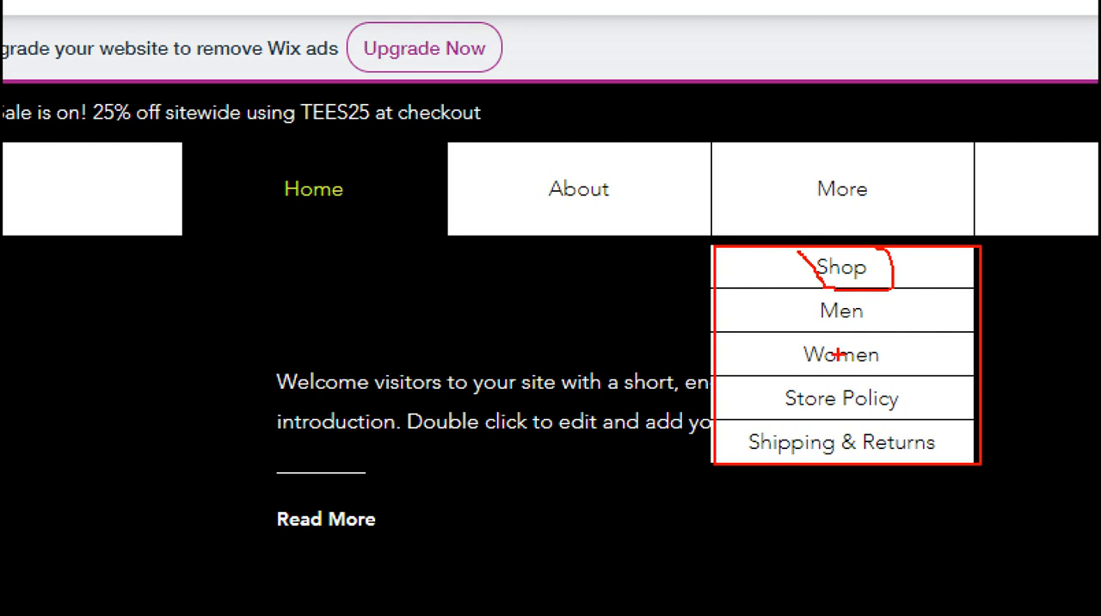
pyautogui.press('Escape')
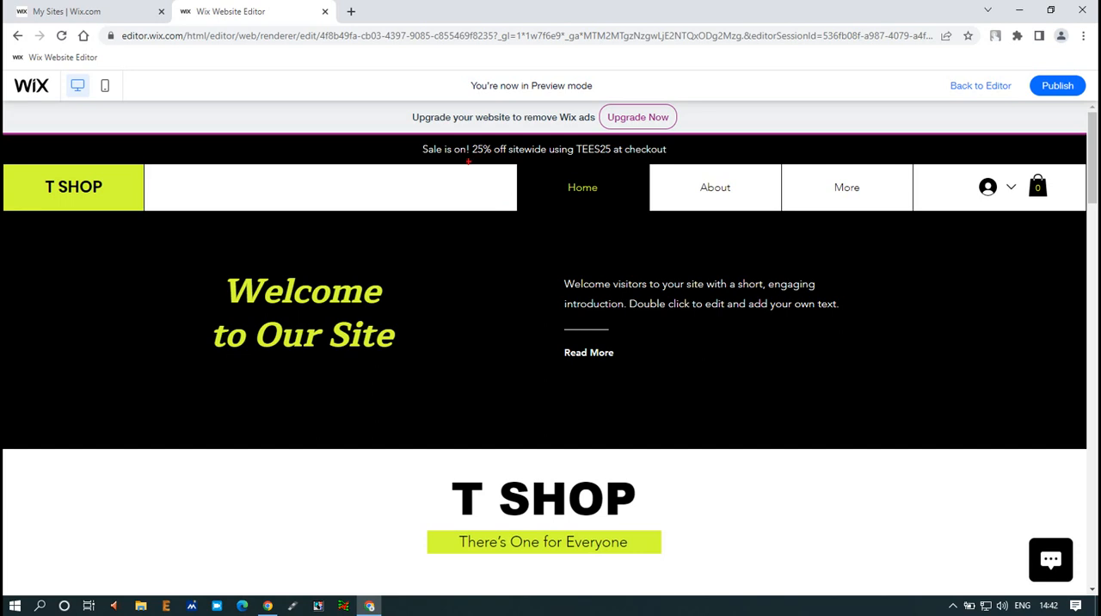
pyautogui.moveTo(411, 135)
pyautogui.mouseDown()
pyautogui.moveTo(548, 162)
pyautogui.moveTo(673, 164)
pyautogui.mouseUp()
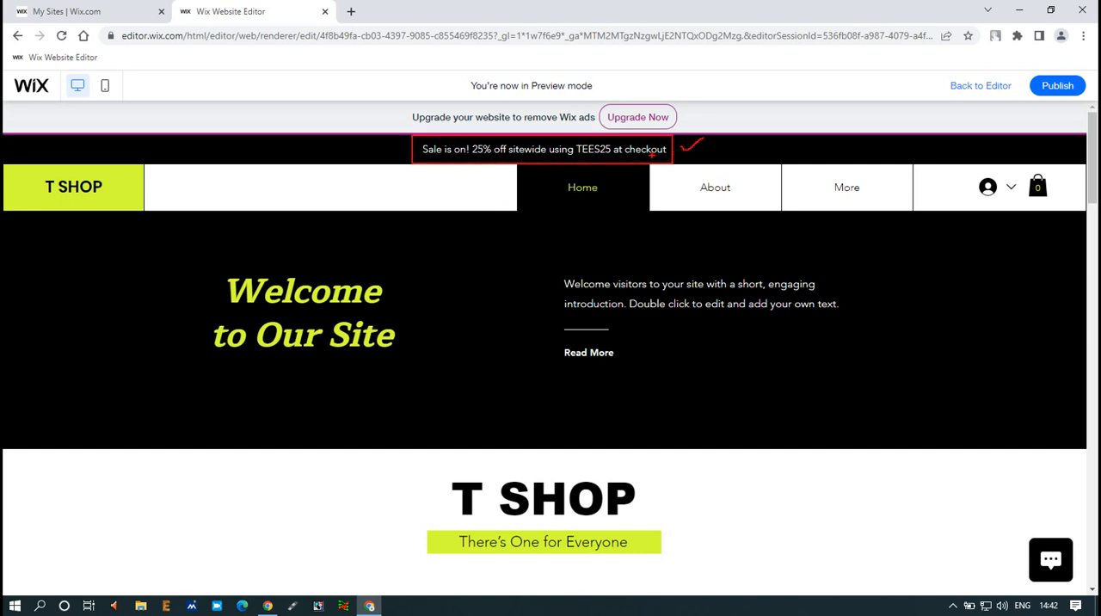
pyautogui.press('Escape')
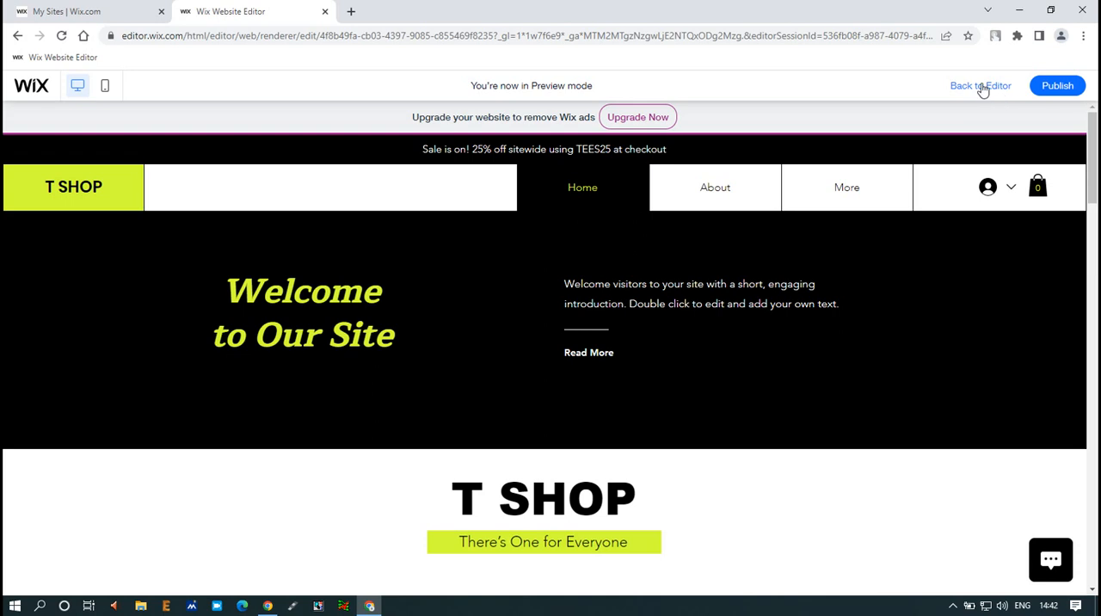
# Return to the editor and delete the sale announcement text above the menu in the header
pyautogui.click(983, 86)
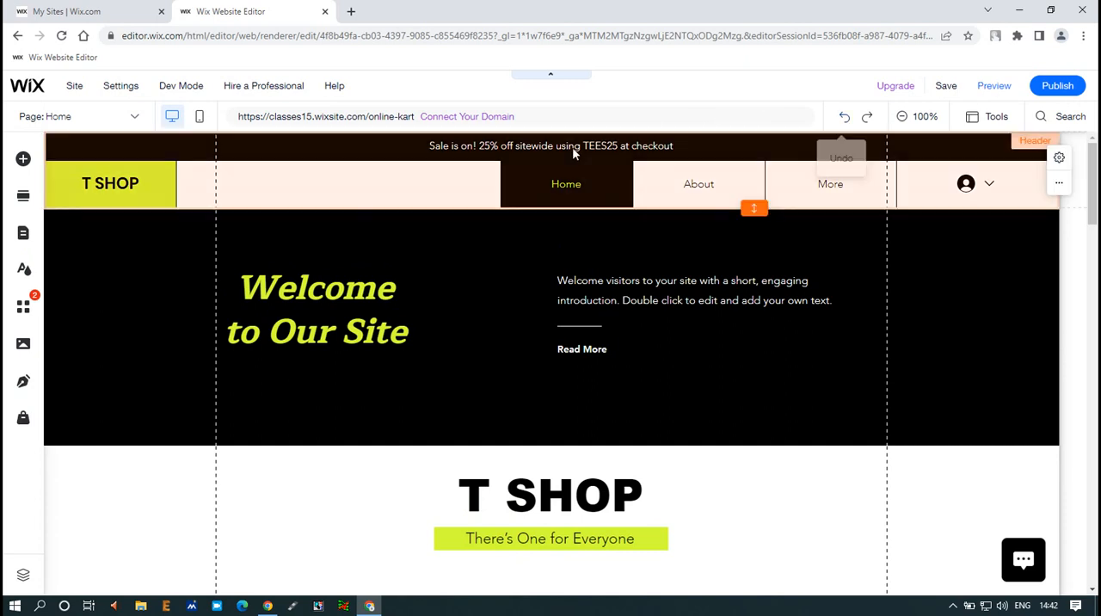
pyautogui.click(570, 151)
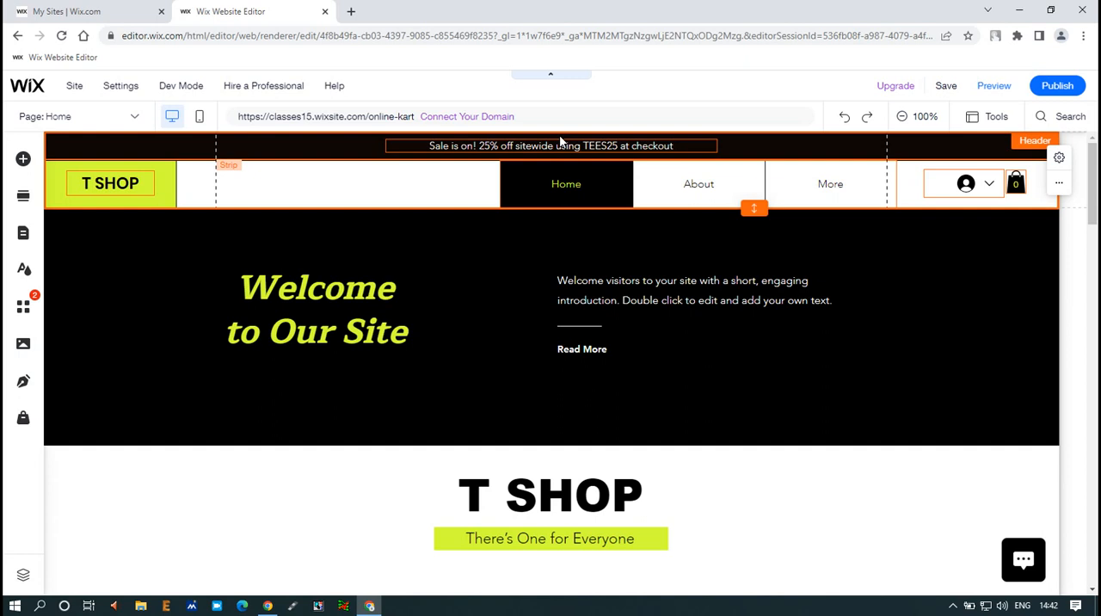
pyautogui.click(637, 148)
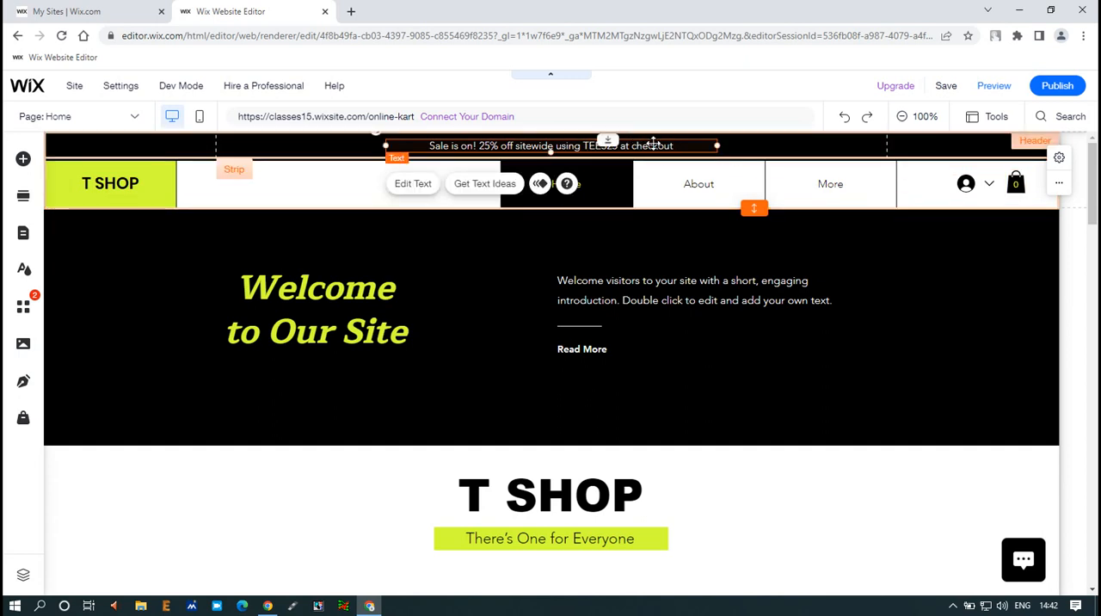
pyautogui.click(651, 146)
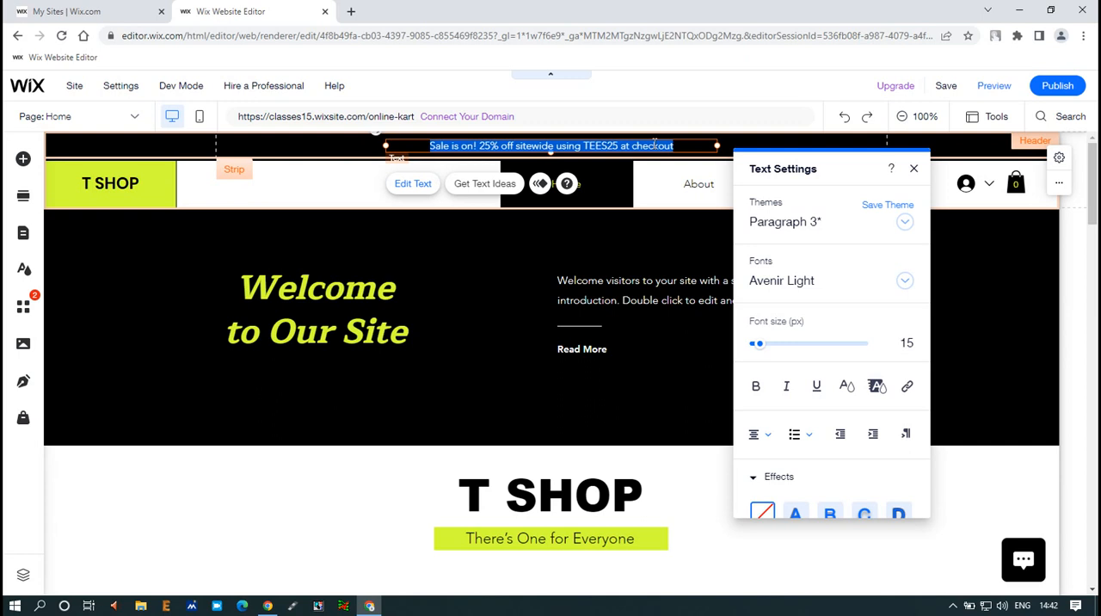
pyautogui.press('BackSpace')
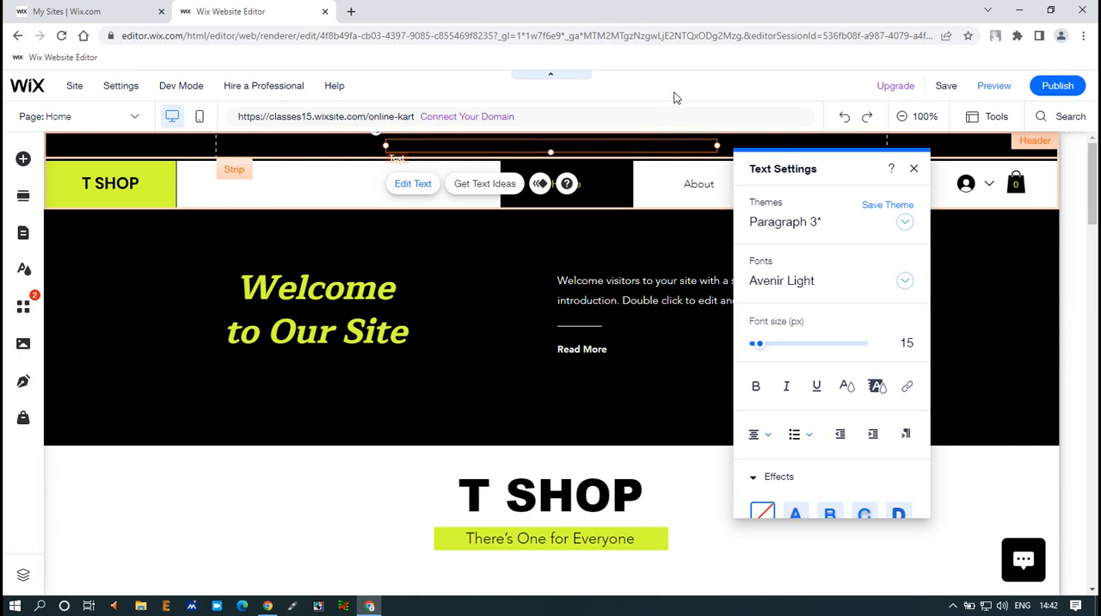
pyautogui.click(259, 482)
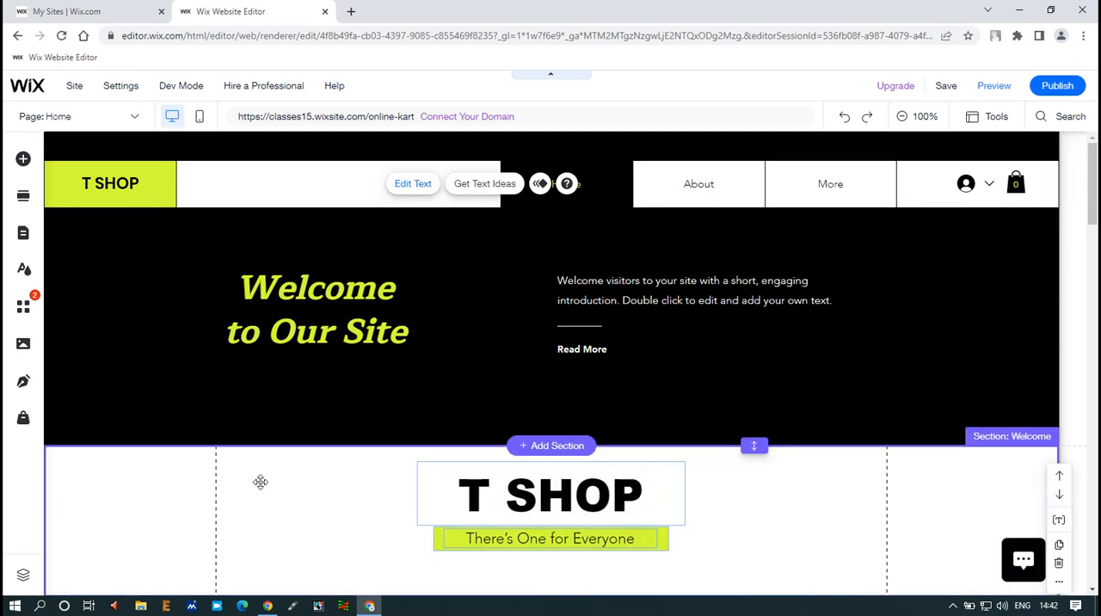
# Move the strip holding the logo, menu and cart up to the top edge of the header
pyautogui.click(494, 155)
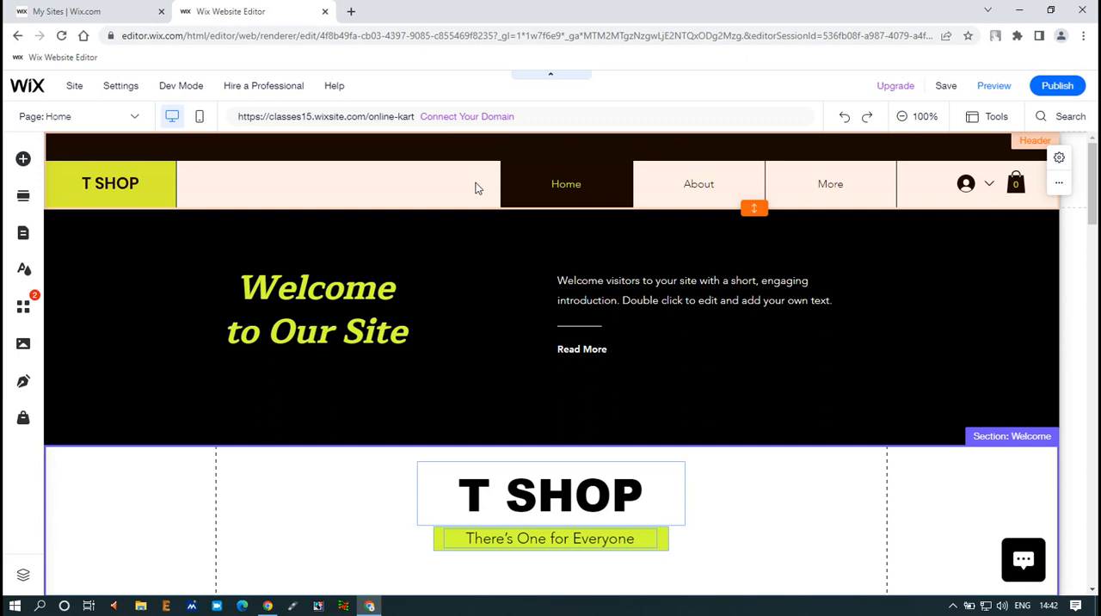
pyautogui.click(476, 188)
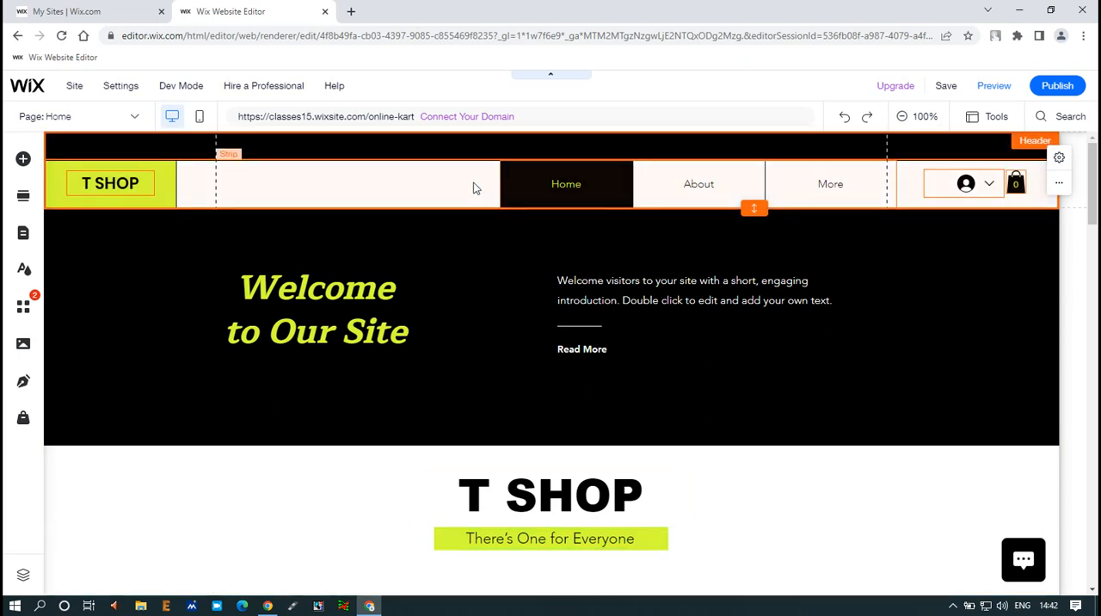
pyautogui.click(405, 177)
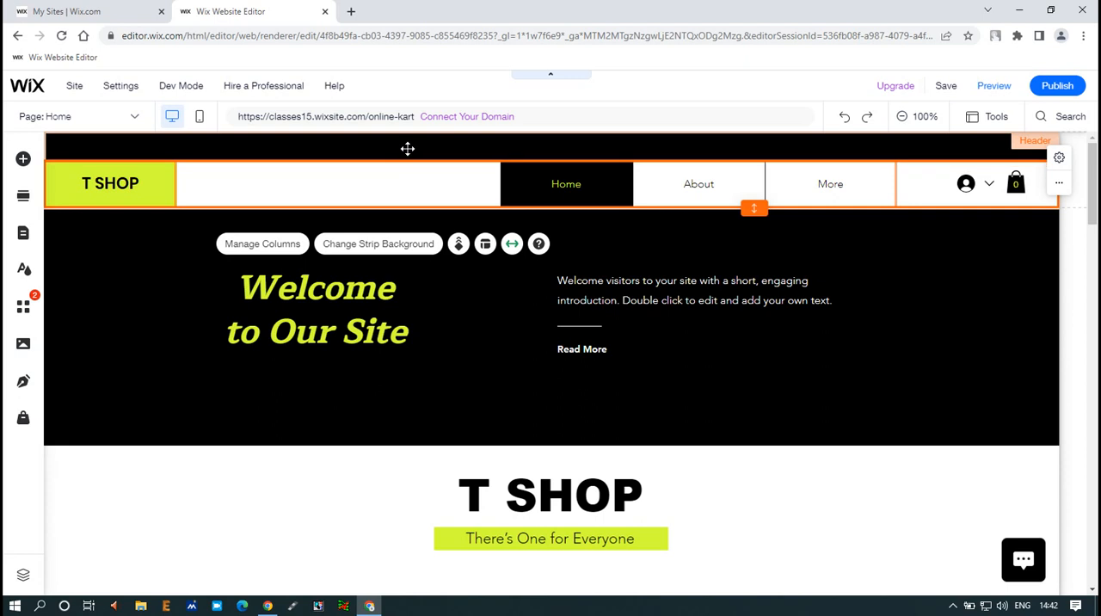
pyautogui.moveTo(329, 186); pyautogui.dragTo(334, 162)
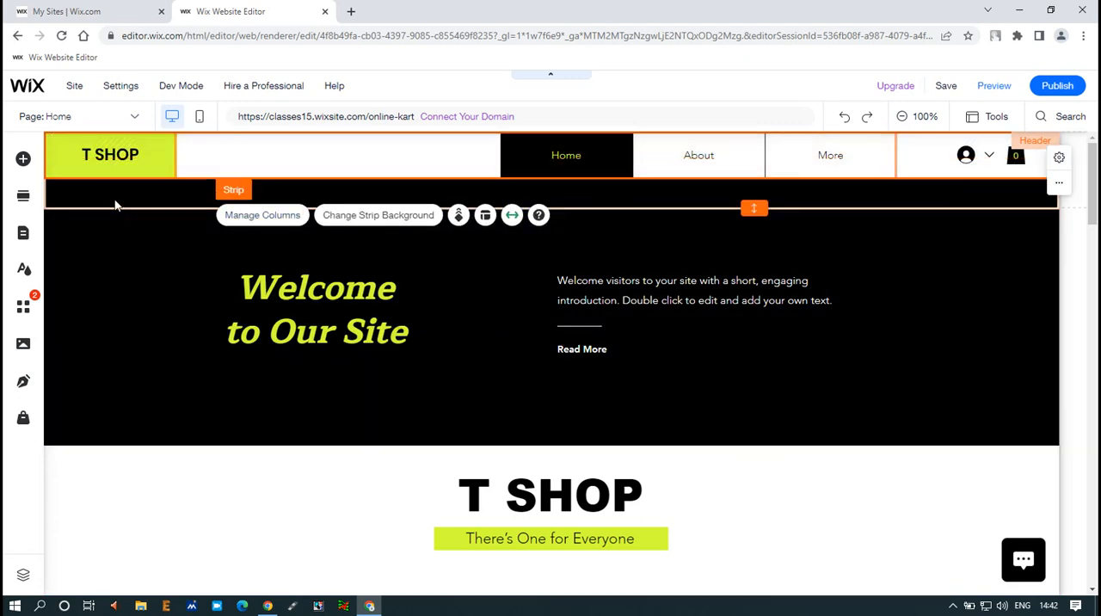
pyautogui.click(112, 201)
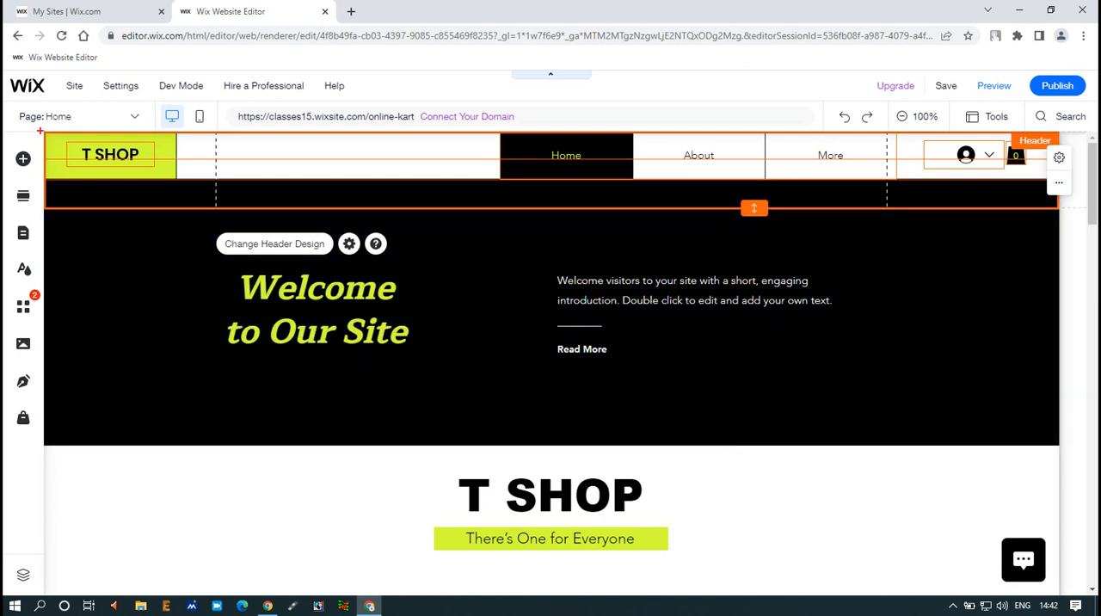
pyautogui.moveTo(39, 131); pyautogui.dragTo(1055, 204)
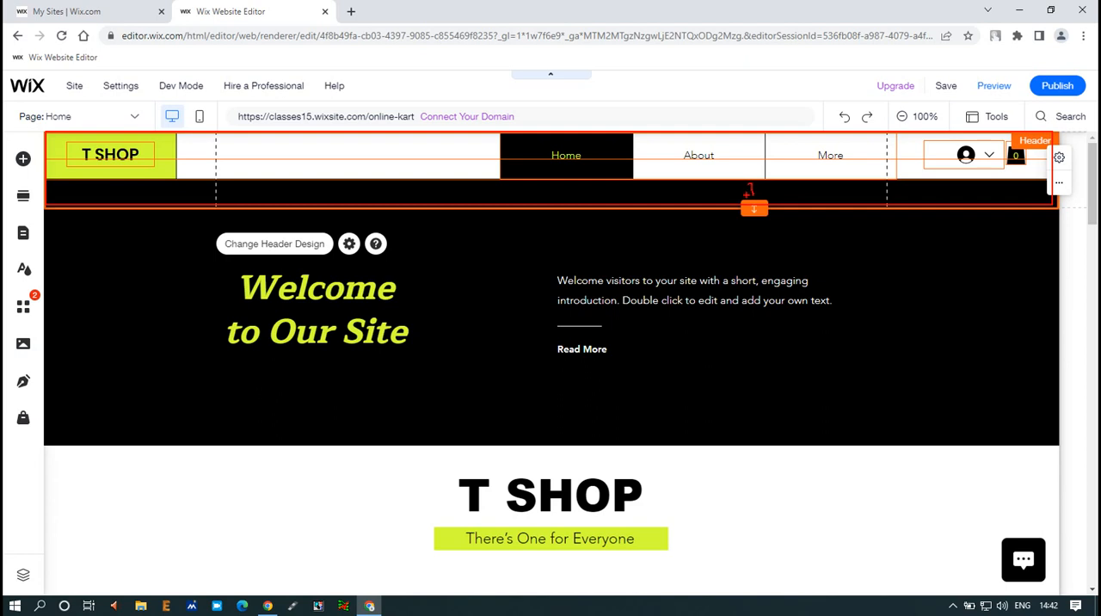
# Save the site, turning off the saved-site confirmation for future saves, and preview the changed header before returning to the editor
pyautogui.click(952, 86)
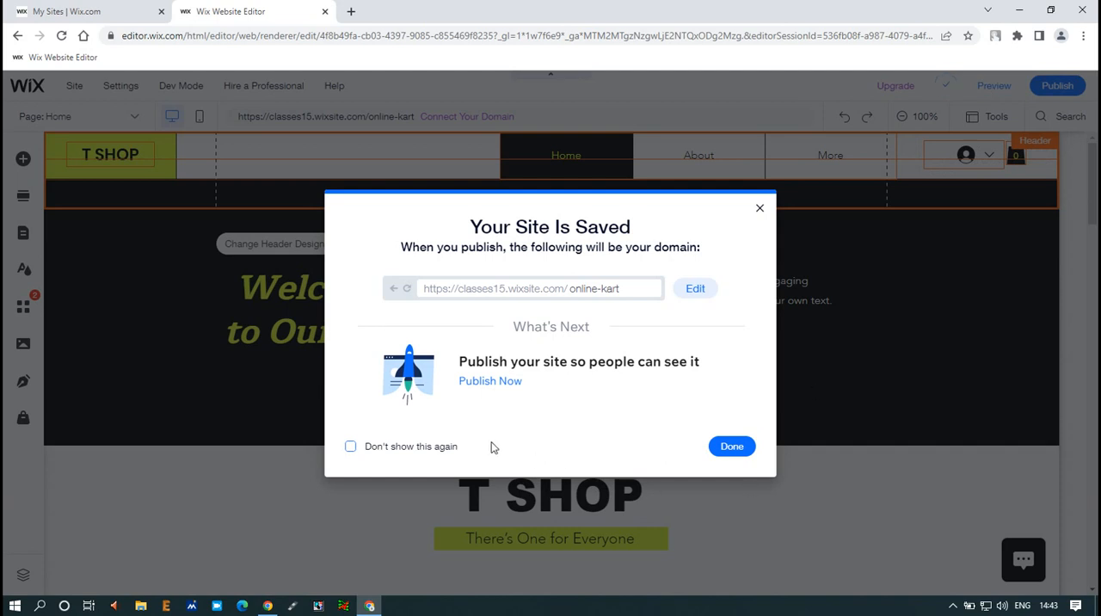
pyautogui.click(395, 448)
pyautogui.click(739, 449)
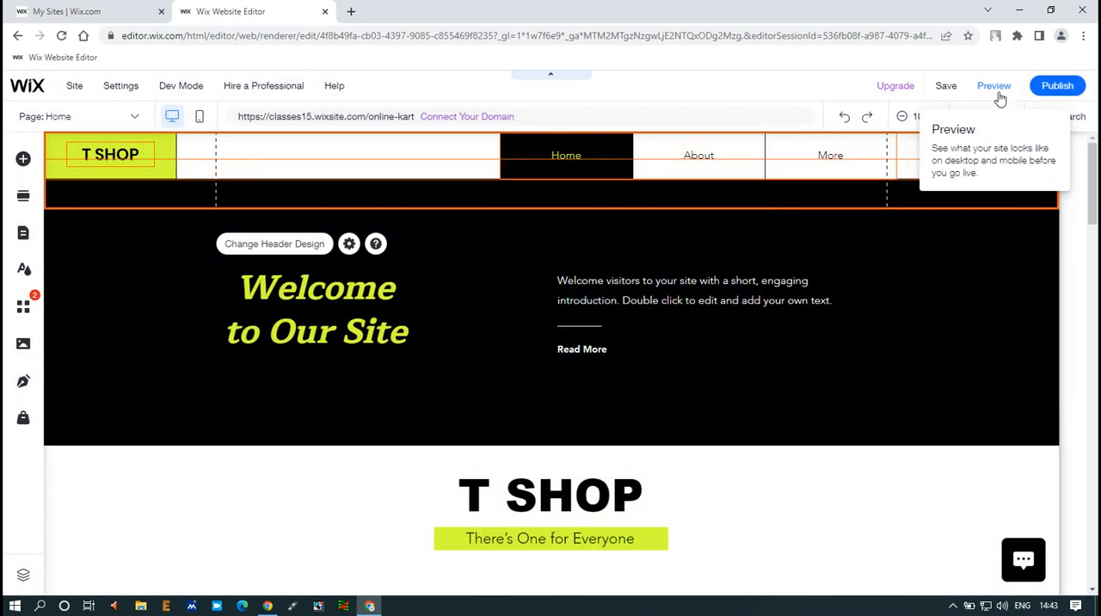
pyautogui.click(995, 90)
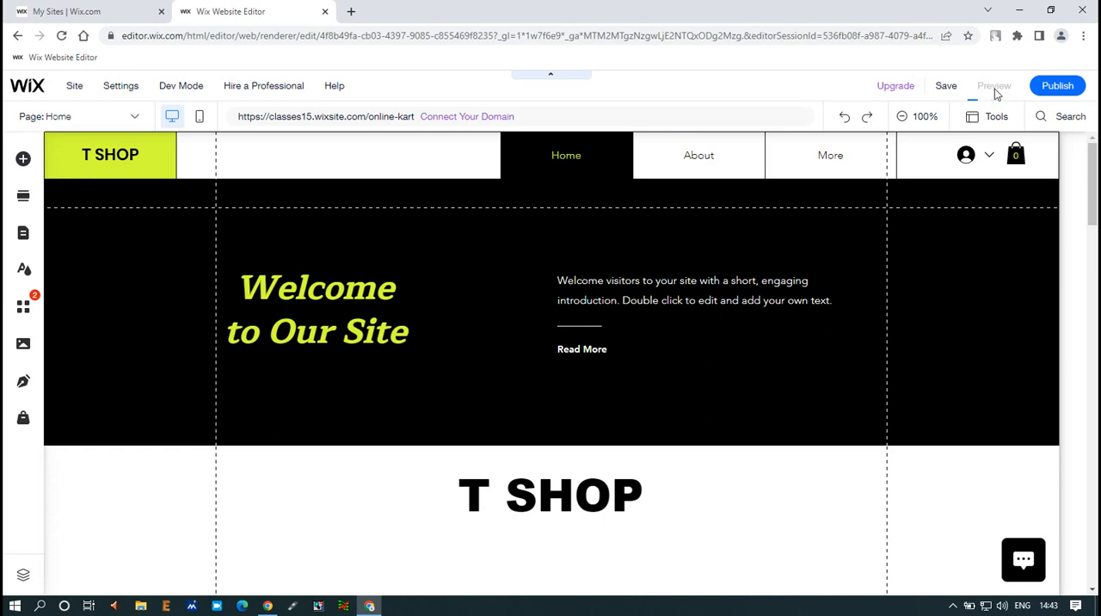
pyautogui.click(995, 90)
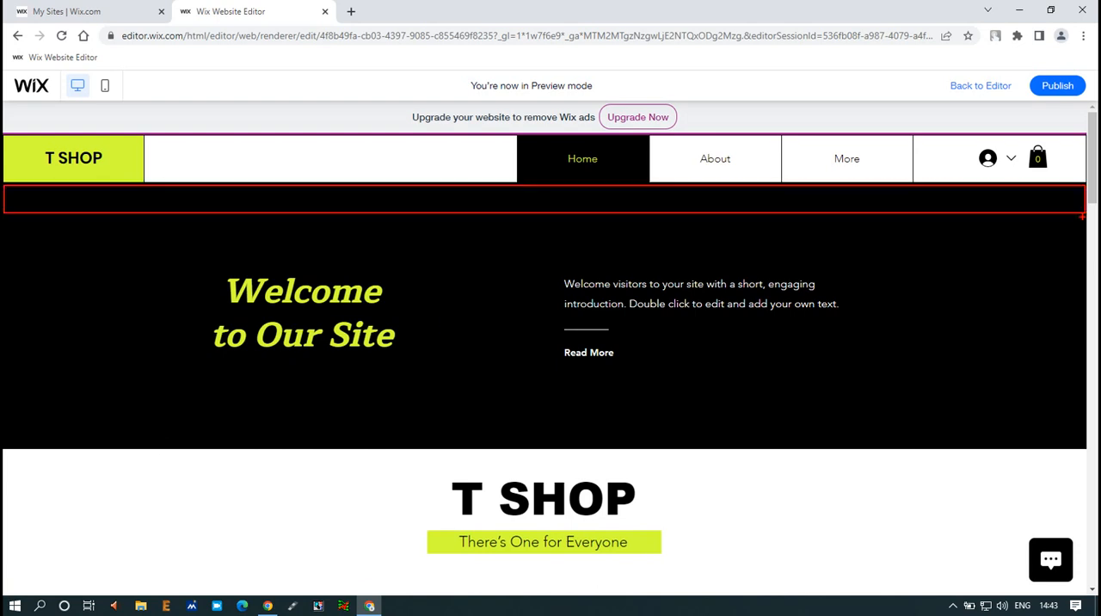
pyautogui.click(979, 89)
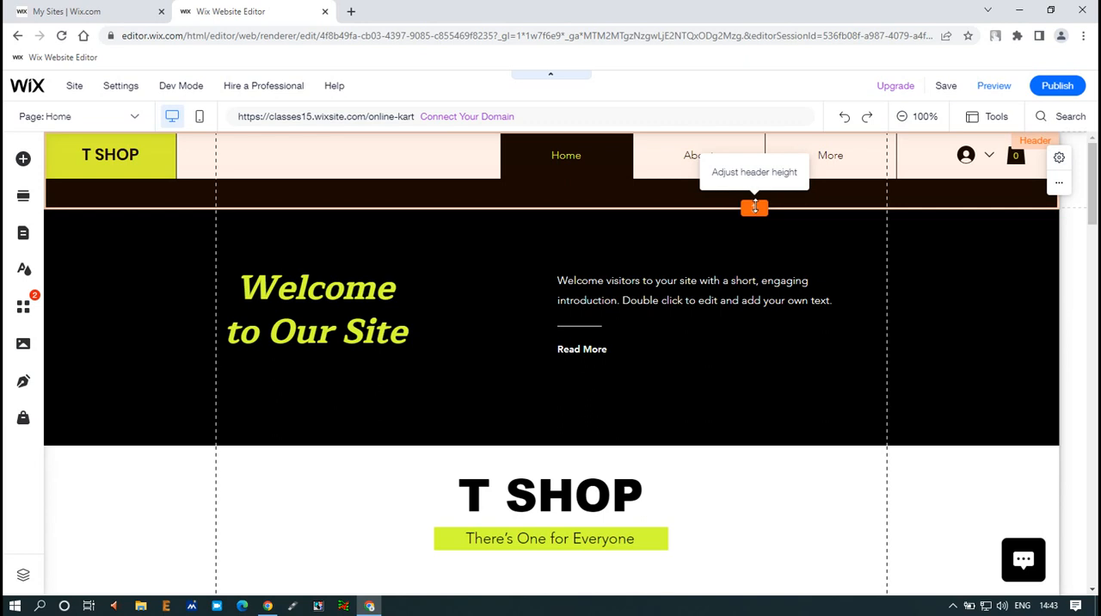
# Reduce the header's height to 70 so it ends at the bottom of the menu strip
pyautogui.click(754, 206)
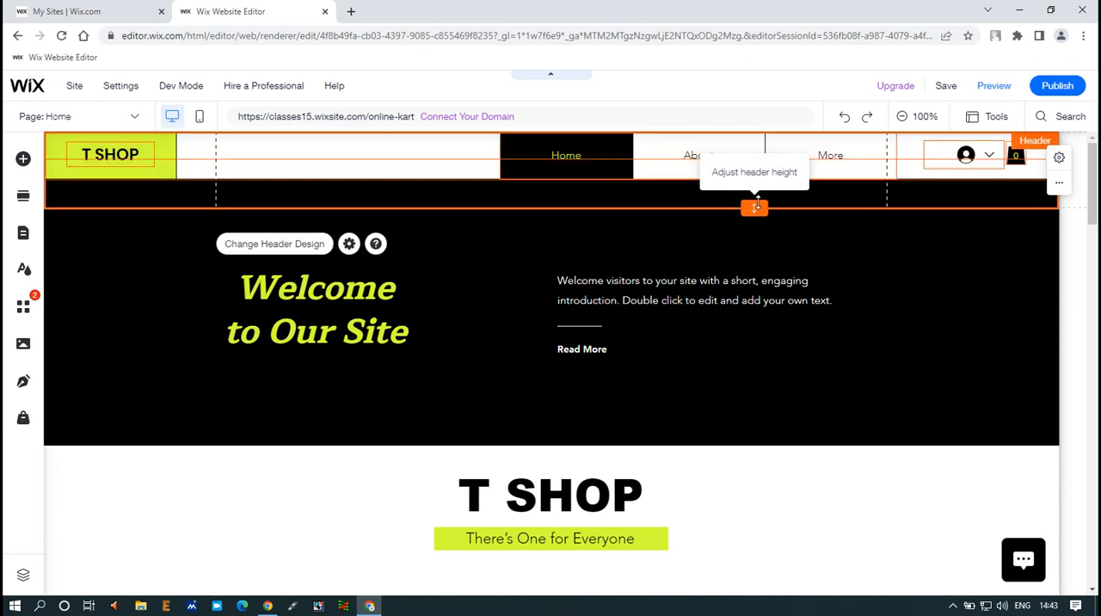
pyautogui.moveTo(755, 207); pyautogui.dragTo(760, 176)
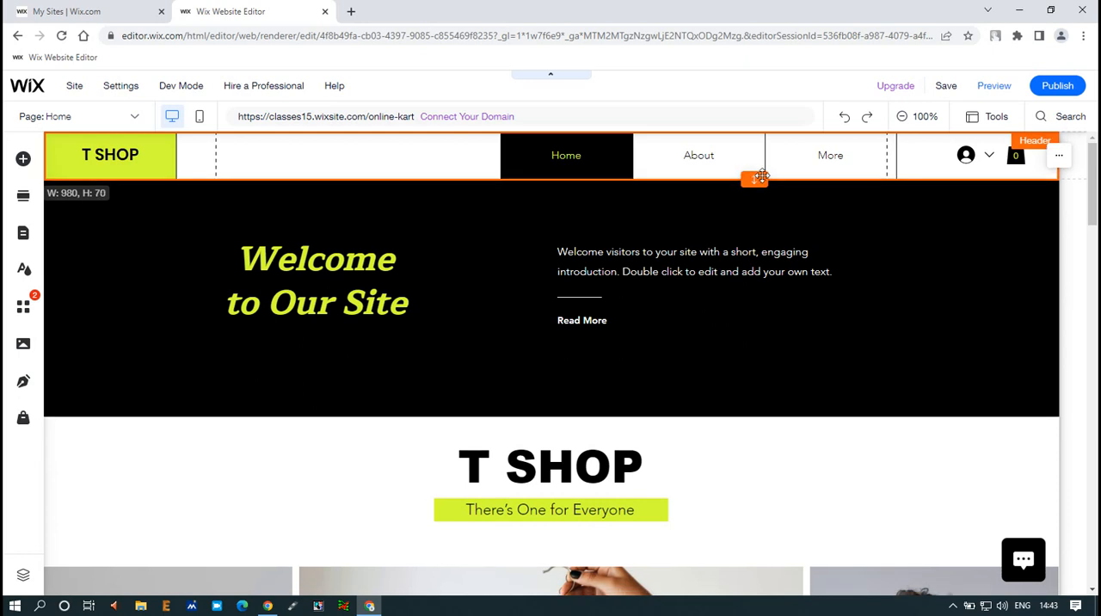
pyautogui.moveTo(762, 176); pyautogui.dragTo(762, 175)
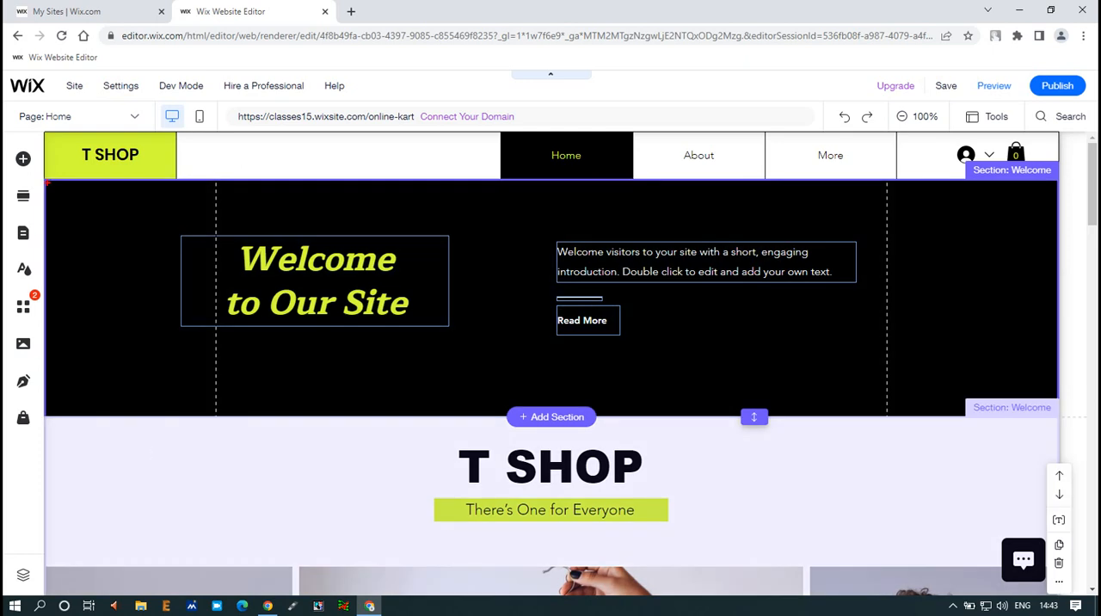
# Reduce the height of the black Welcome section below the header to about 227
pyautogui.moveTo(47, 183)
pyautogui.mouseDown()
pyautogui.moveTo(985, 367)
pyautogui.moveTo(1061, 407)
pyautogui.mouseUp()
pyautogui.press('Escape')
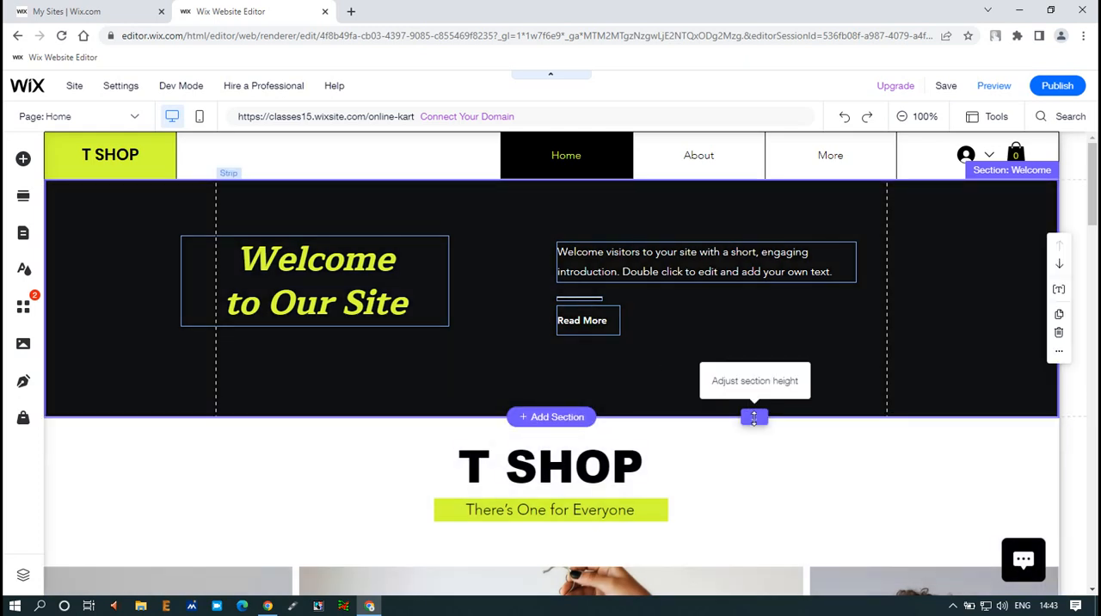
pyautogui.moveTo(753, 415); pyautogui.dragTo(761, 334)
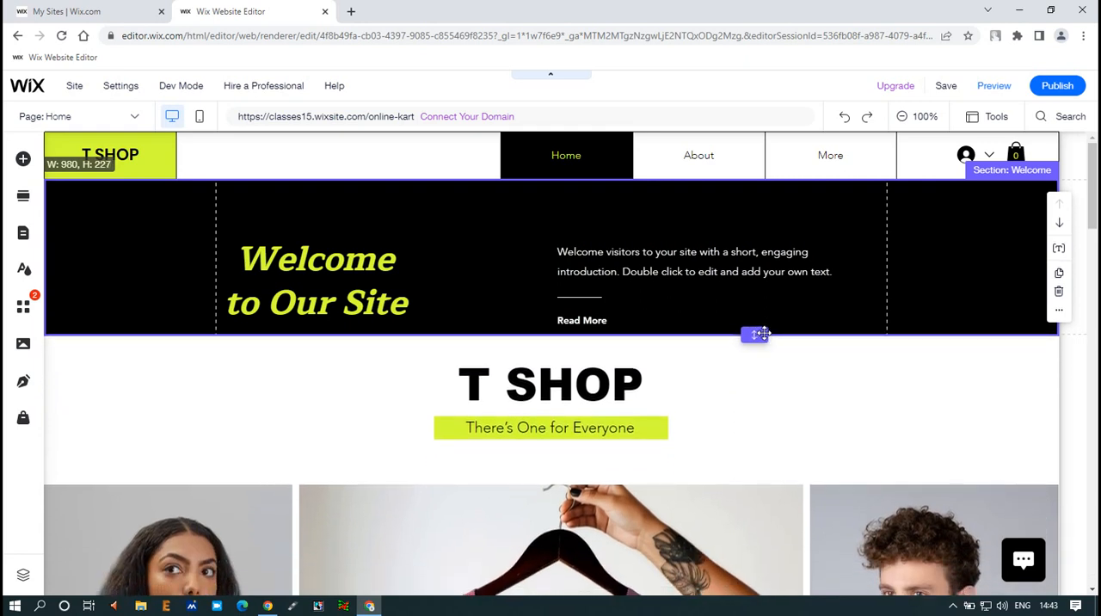
pyautogui.moveTo(762, 333); pyautogui.dragTo(763, 335)
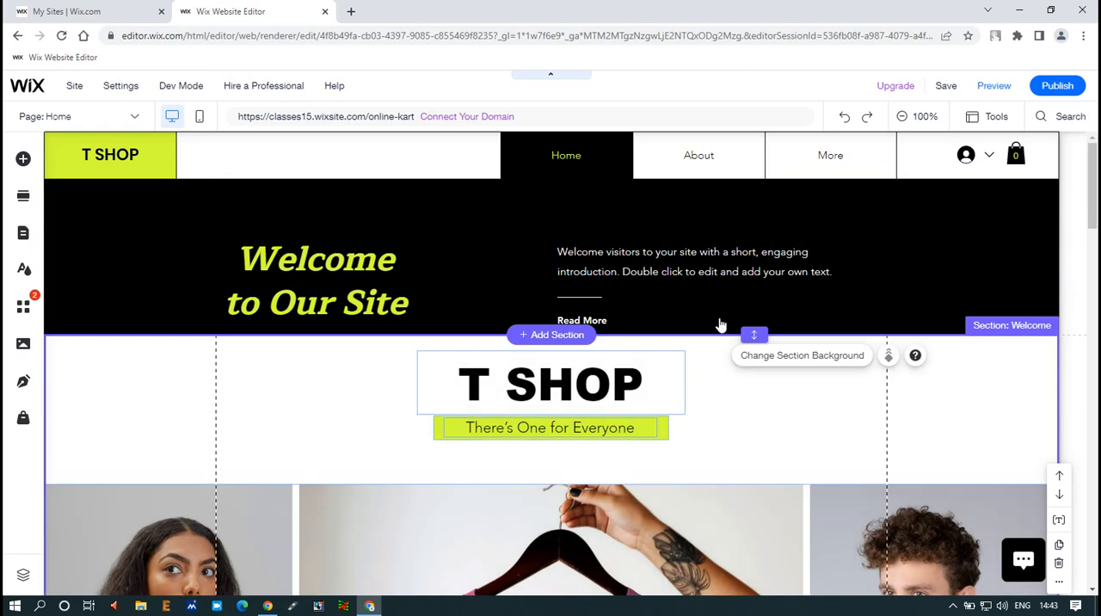
# Move the "Welcome to Our Site" heading up and slightly right, and raise the introduction paragraph to about x 498, y 147
pyautogui.moveTo(316, 271); pyautogui.dragTo(336, 234)
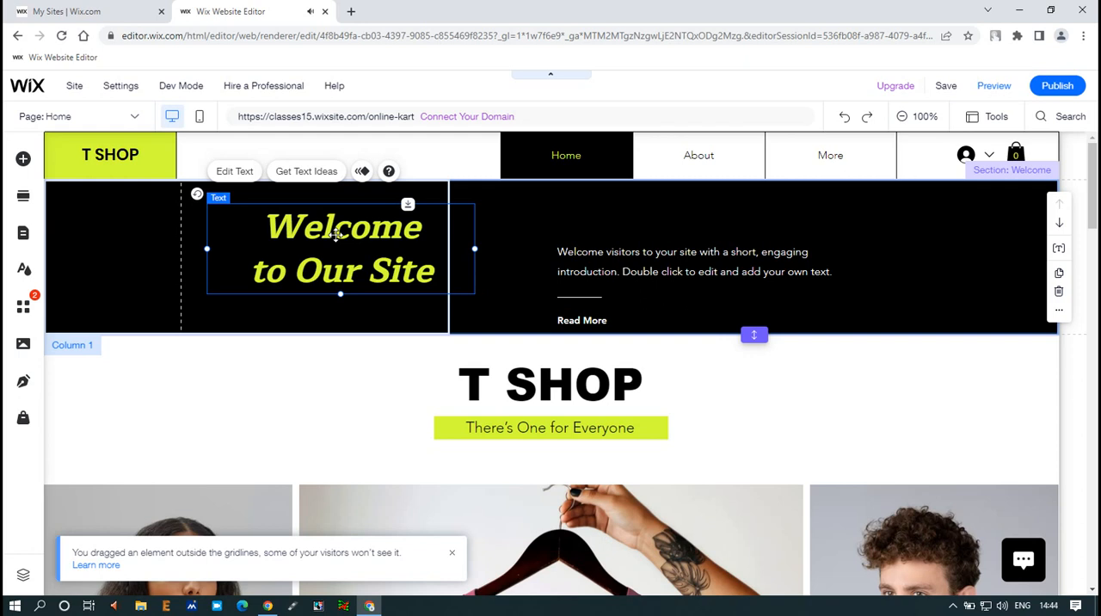
pyautogui.moveTo(336, 234)
pyautogui.mouseDown()
pyautogui.moveTo(337, 223)
pyautogui.moveTo(336, 236)
pyautogui.mouseUp()
pyautogui.click(676, 259)
pyautogui.moveTo(676, 260); pyautogui.dragTo(675, 248)
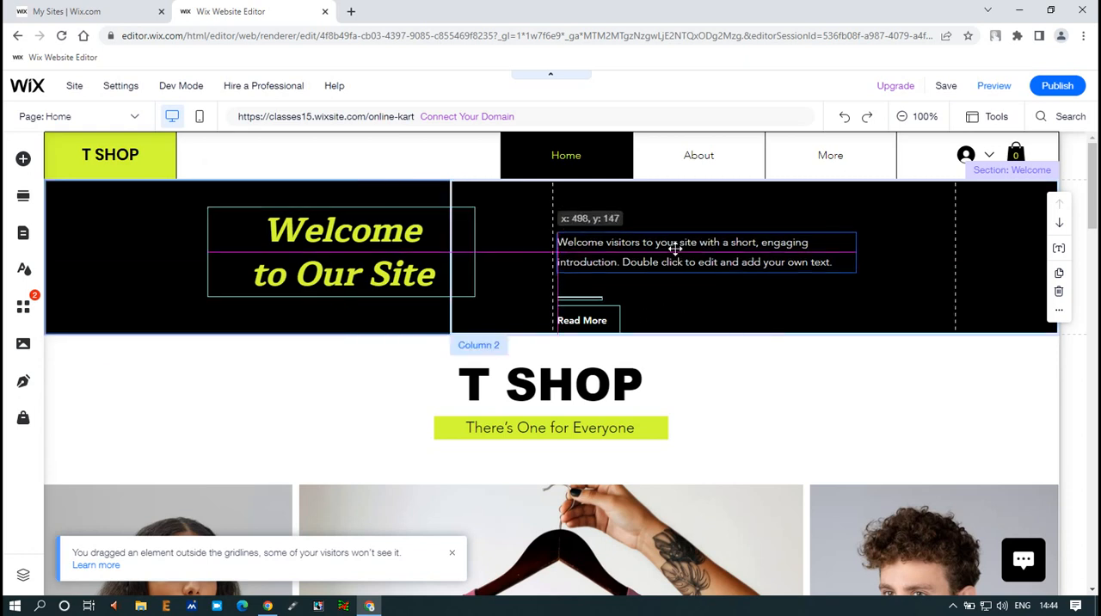
pyautogui.moveTo(675, 249); pyautogui.dragTo(672, 252)
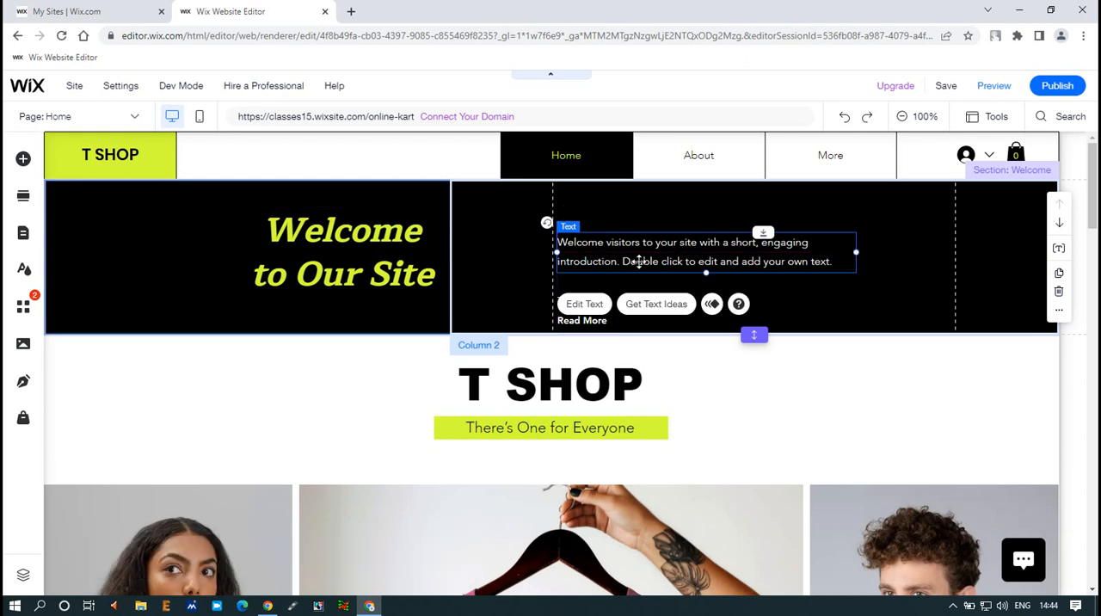
pyautogui.click(884, 382)
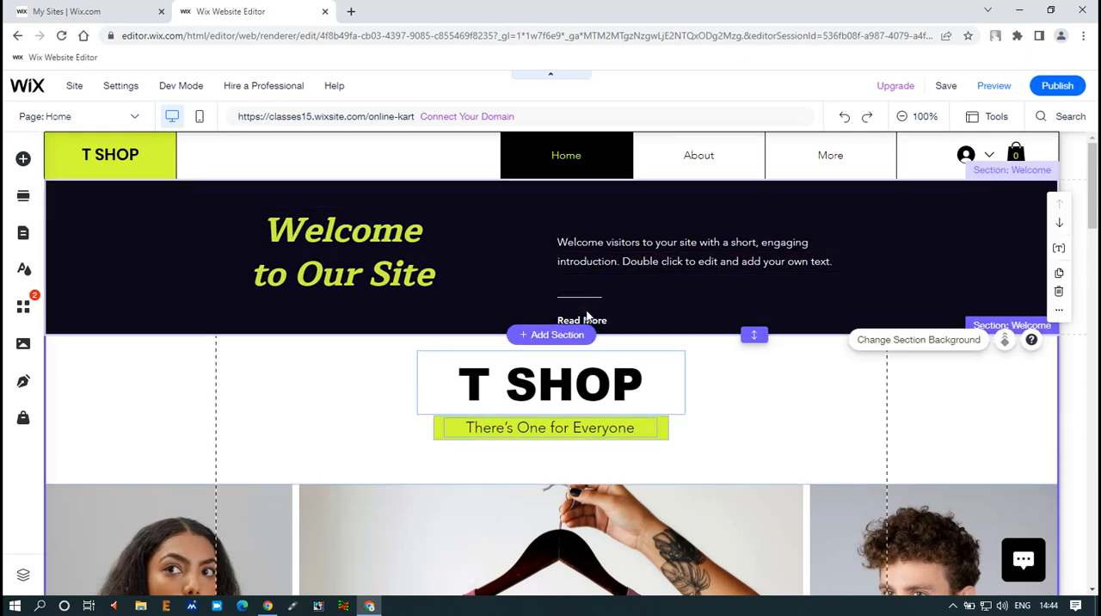
# Delete the short line above Read More and move the Read More button just under the right part of the introduction paragraph
pyautogui.click(581, 299)
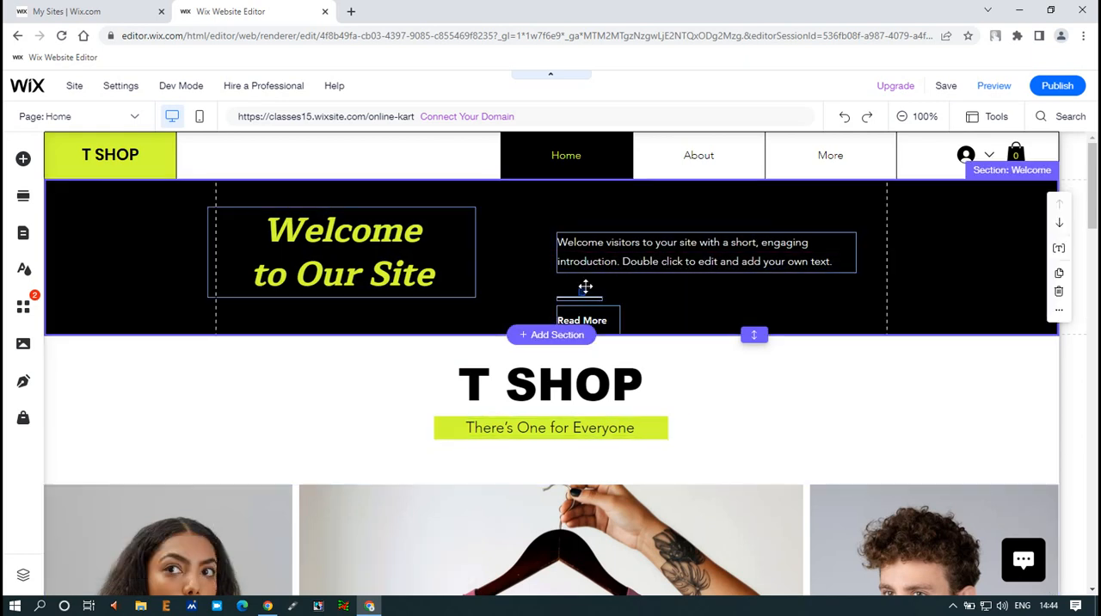
pyautogui.click(591, 299)
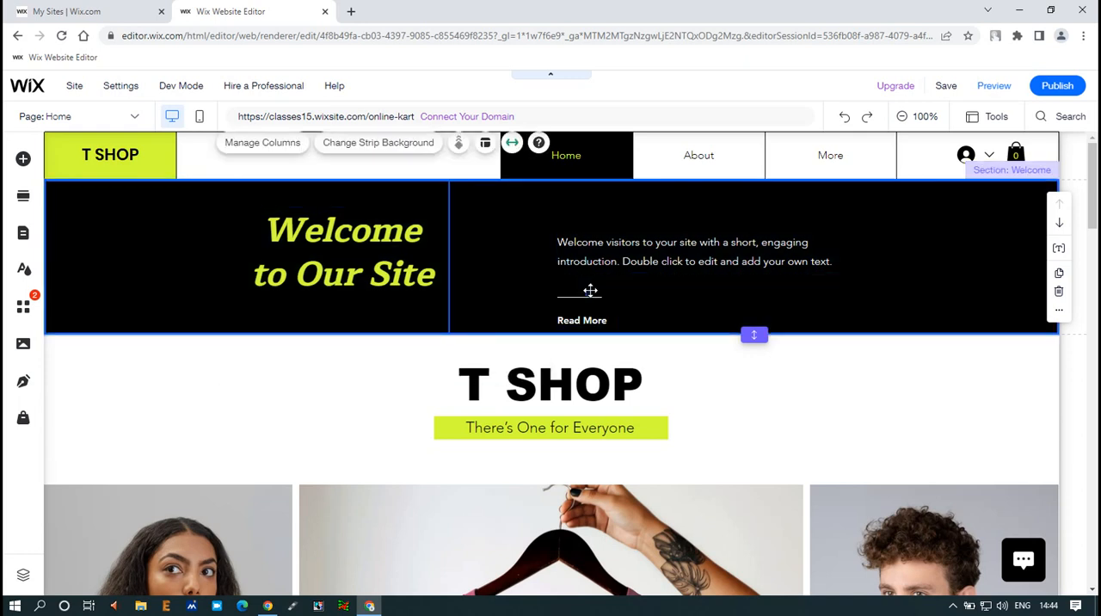
pyautogui.click(585, 297)
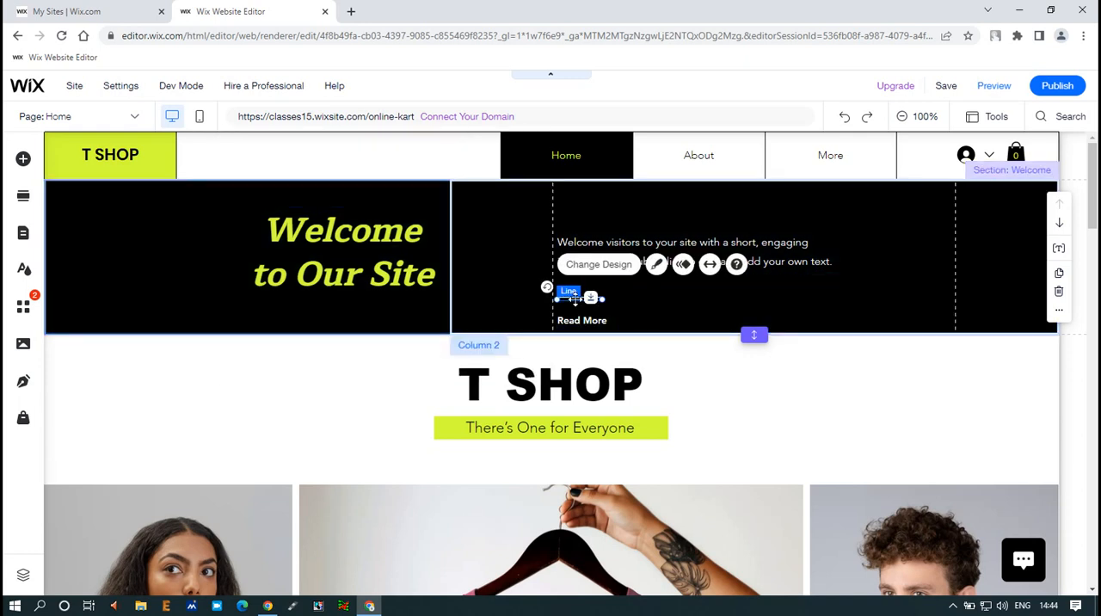
pyautogui.press('Delete')
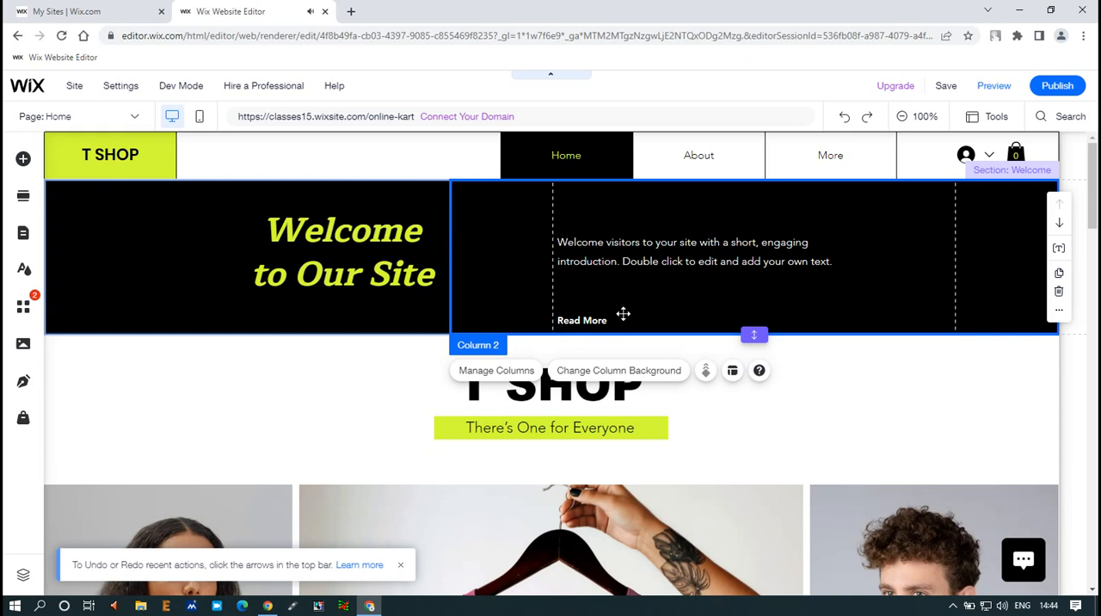
pyautogui.click(596, 322)
pyautogui.moveTo(596, 322); pyautogui.dragTo(811, 292)
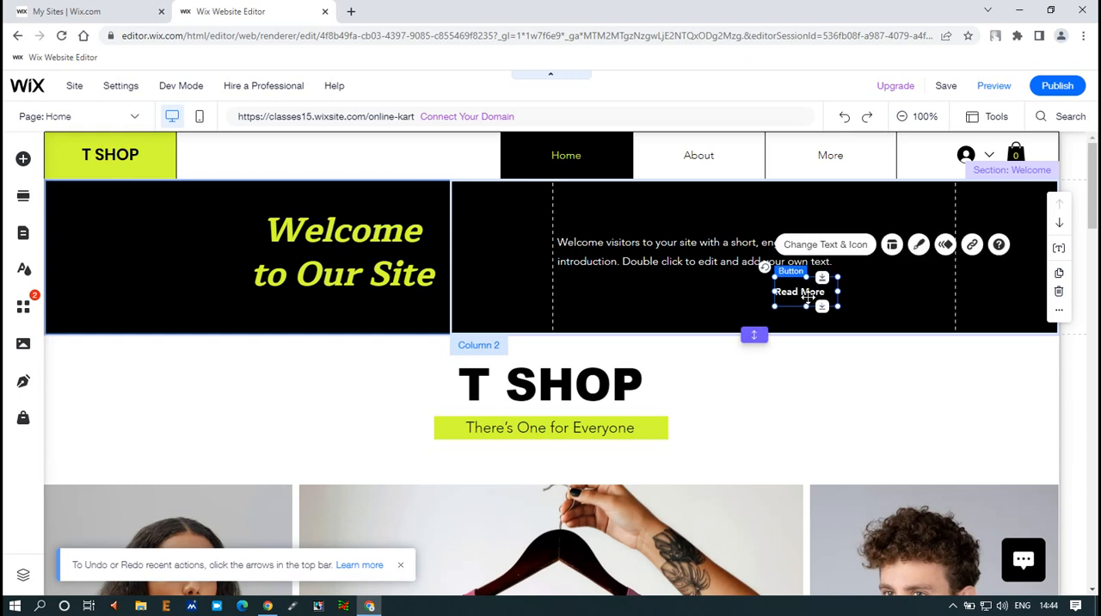
# Change the Read More button's text in the Welcome section to "More"
pyautogui.click(850, 248)
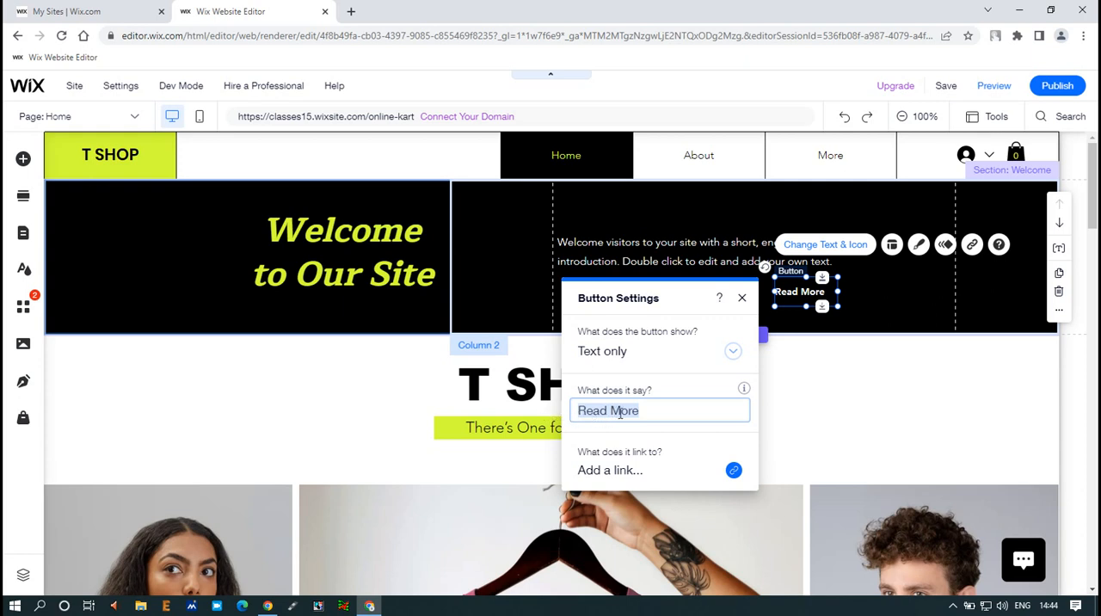
pyautogui.doubleClick(640, 412)
pyautogui.press('Left')
pyautogui.press('BackSpace')
pyautogui.press('BackSpace')
pyautogui.press('BackSpace')
pyautogui.press('BackSpace')
pyautogui.press('BackSpace')
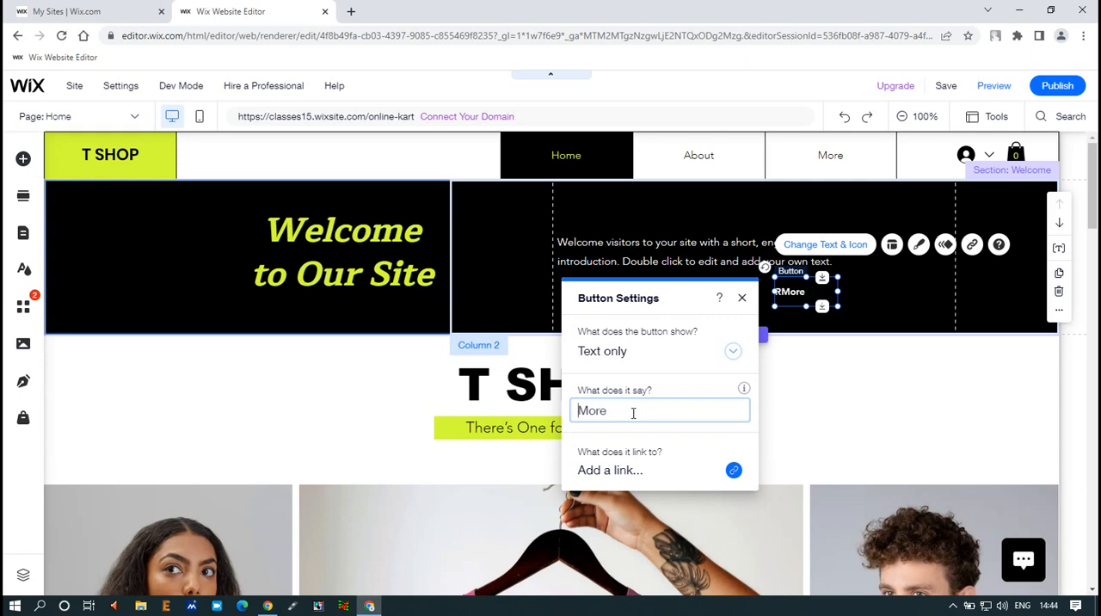
# Link the More button to the Product Page and have it open in a new window
pyautogui.click(733, 473)
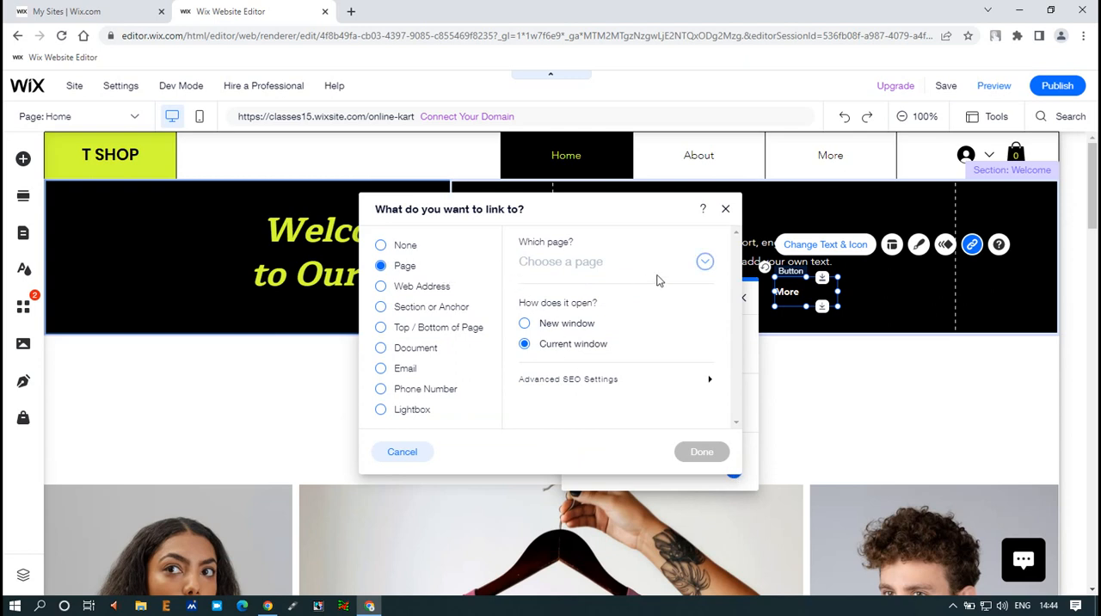
pyautogui.click(705, 262)
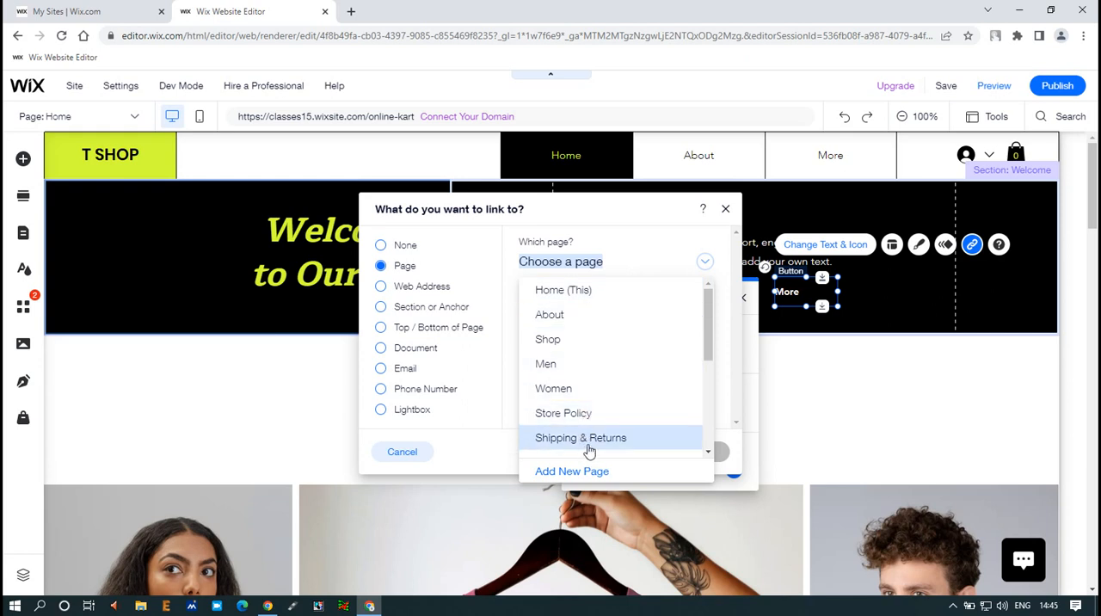
pyautogui.scroll(-1, 591, 408)
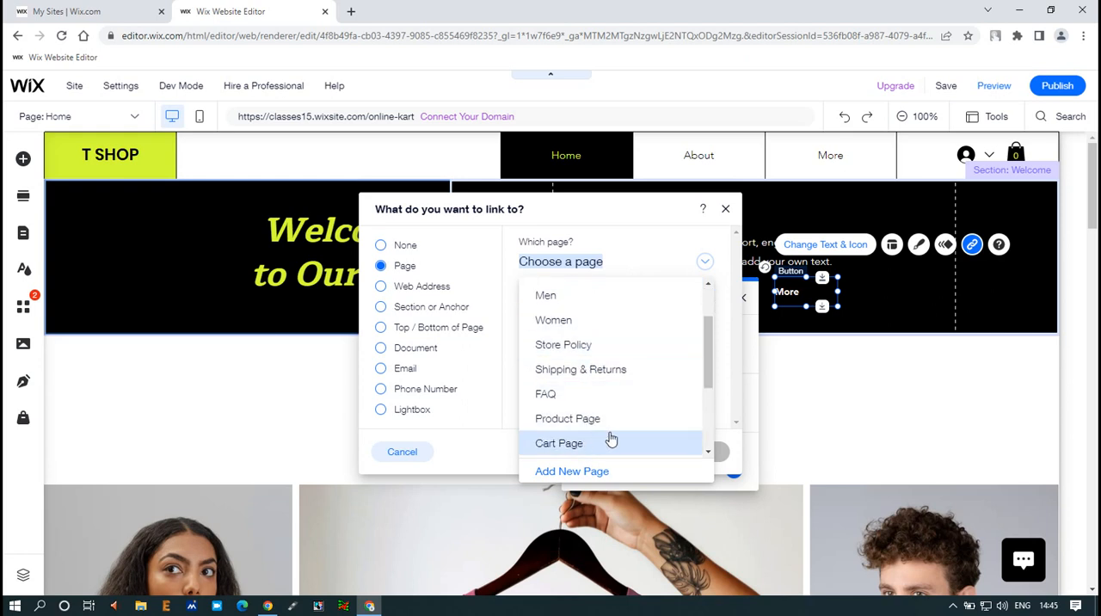
pyautogui.click(583, 418)
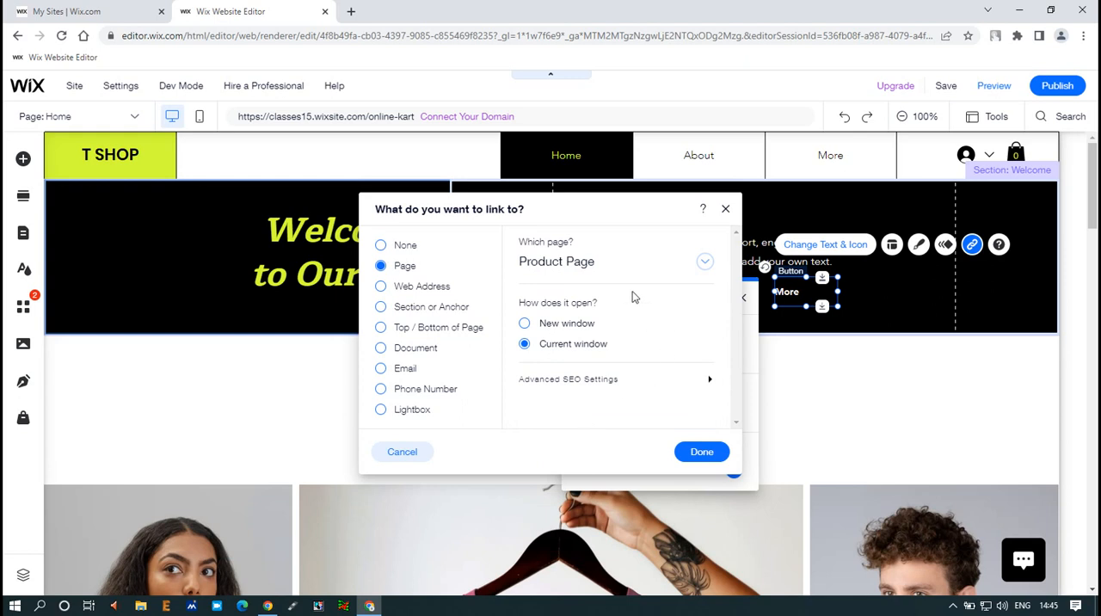
pyautogui.click(524, 323)
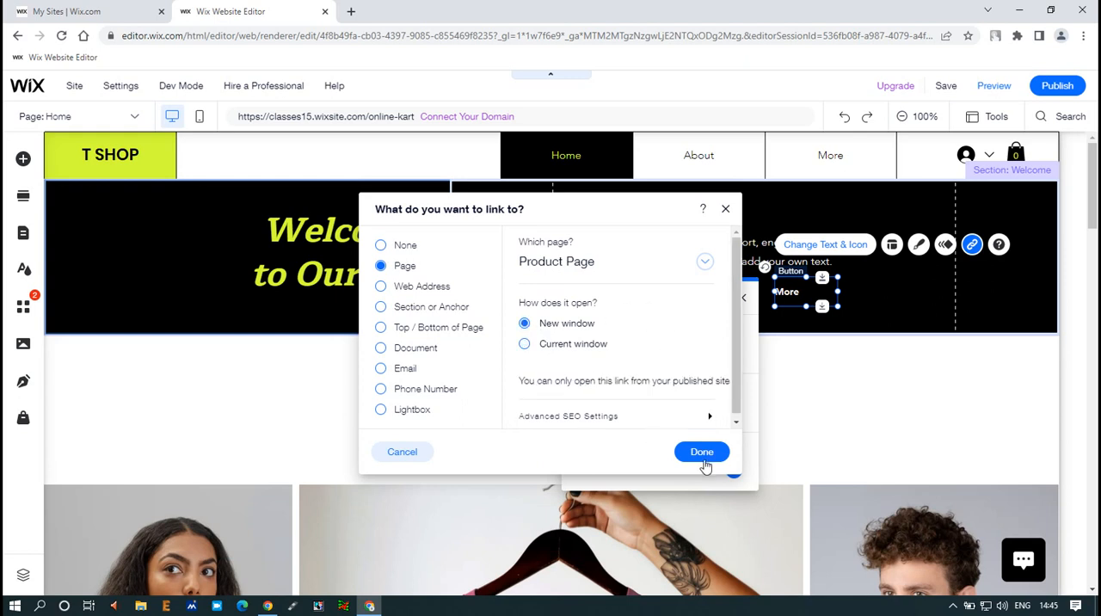
pyautogui.click(702, 452)
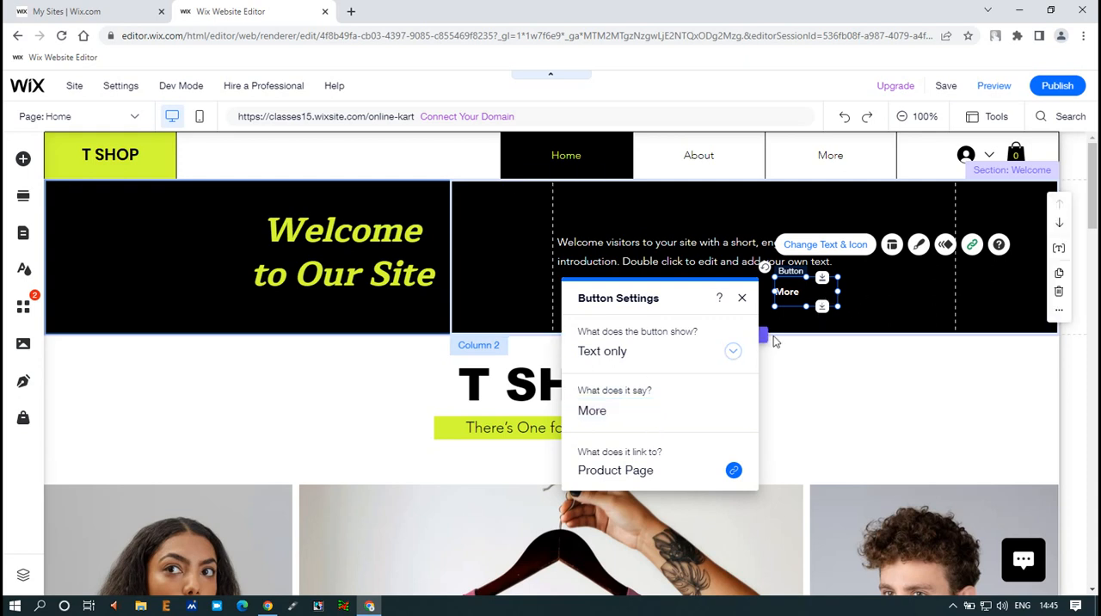
# Try the icon-only display for the More button, and set it to show text and icon
pyautogui.click(732, 352)
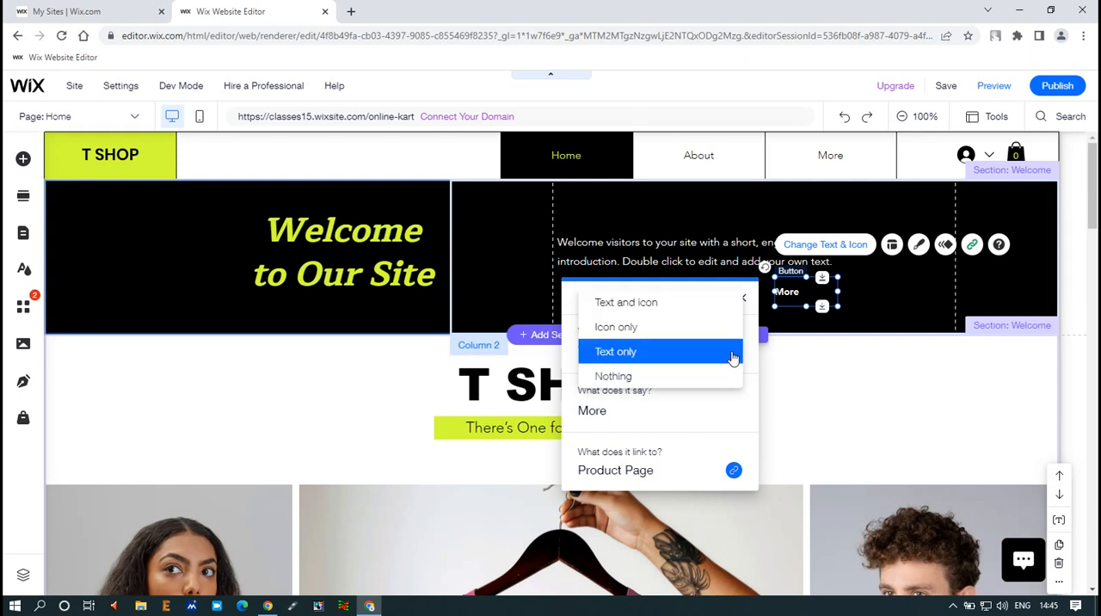
pyautogui.click(636, 327)
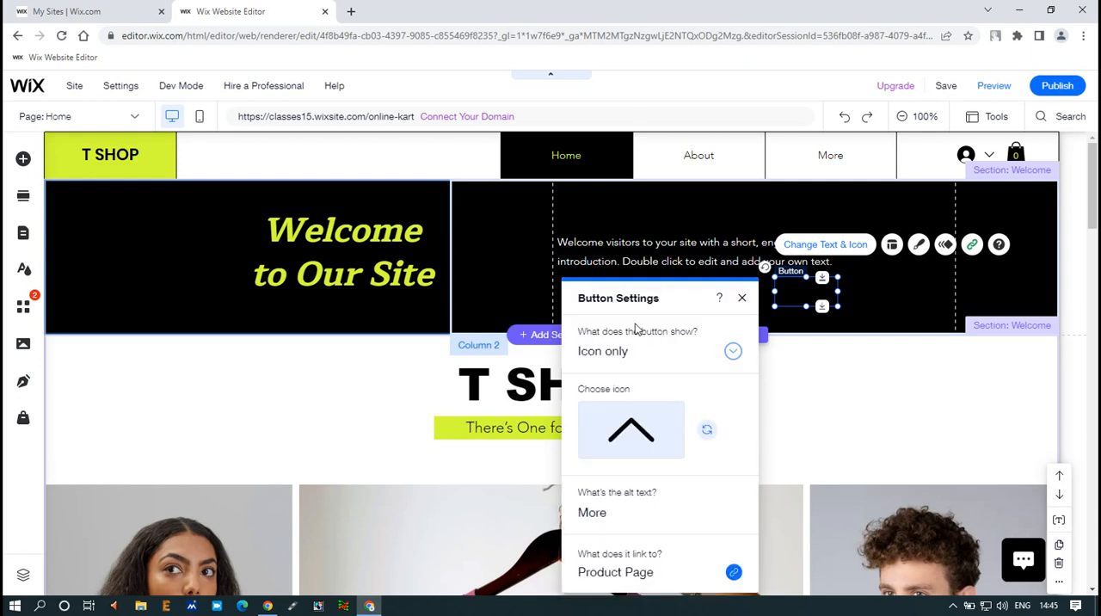
pyautogui.click(731, 355)
pyautogui.click(632, 332)
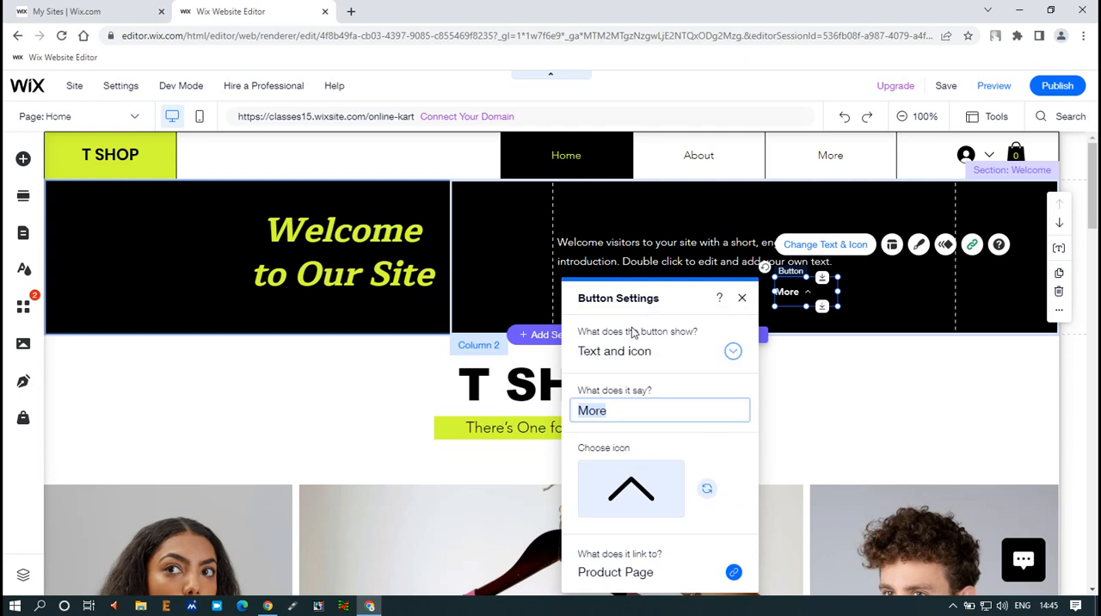
pyautogui.click(887, 288)
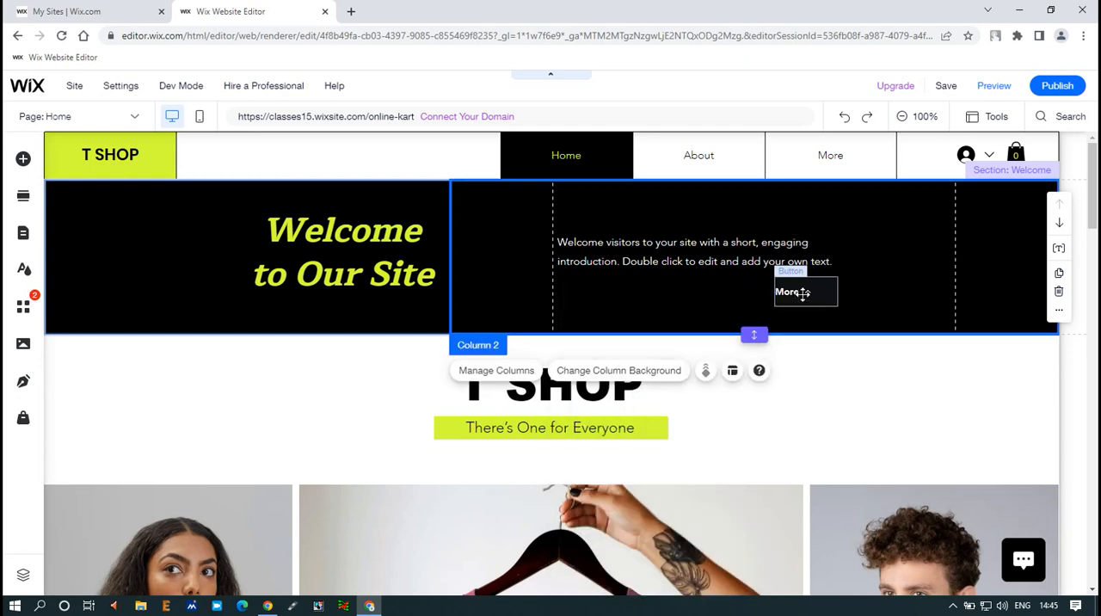
# Apply the rounded green SHOP design from the Text & Icon Buttons presets to the More button
pyautogui.click(796, 299)
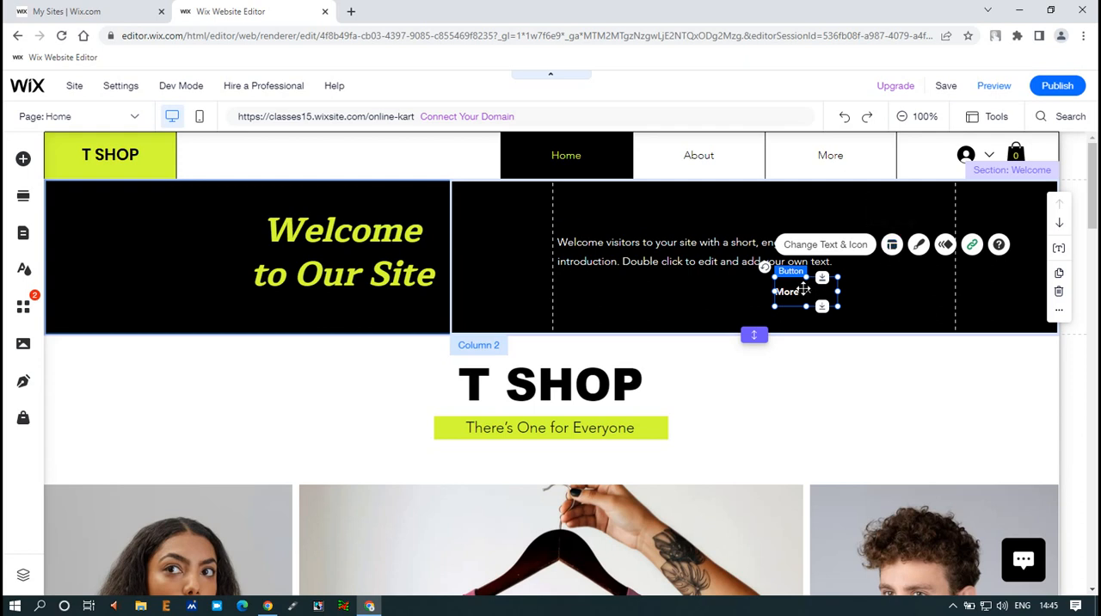
pyautogui.click(892, 246)
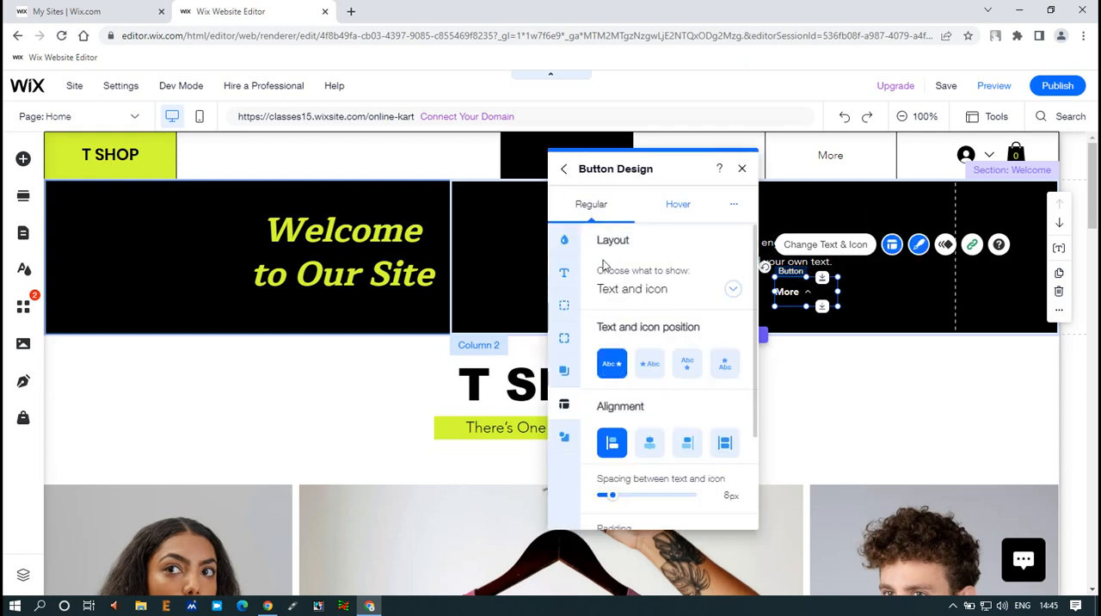
pyautogui.click(919, 247)
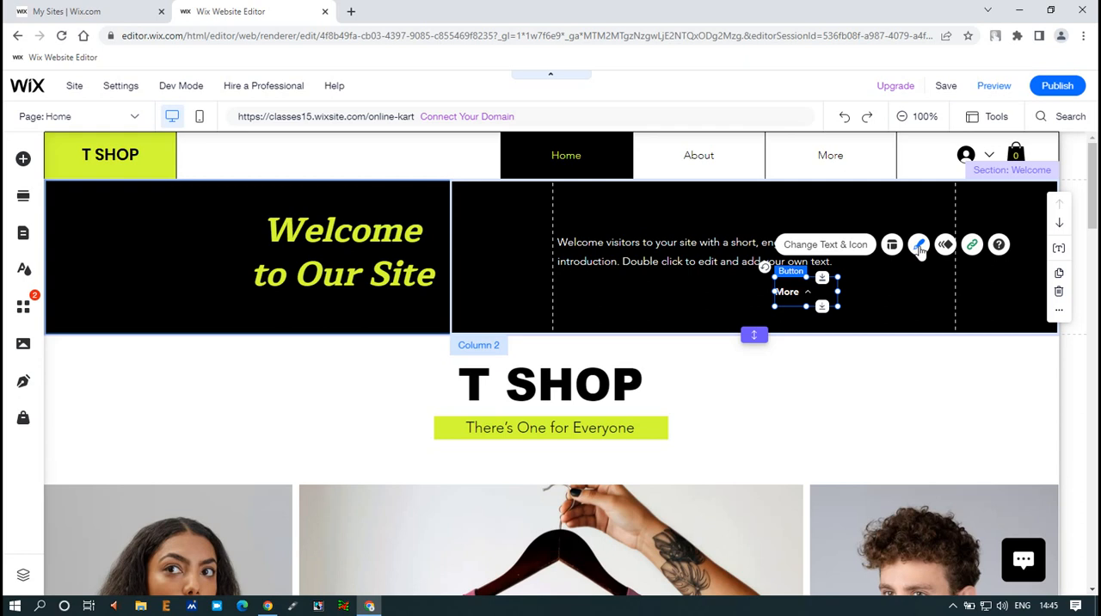
pyautogui.click(919, 247)
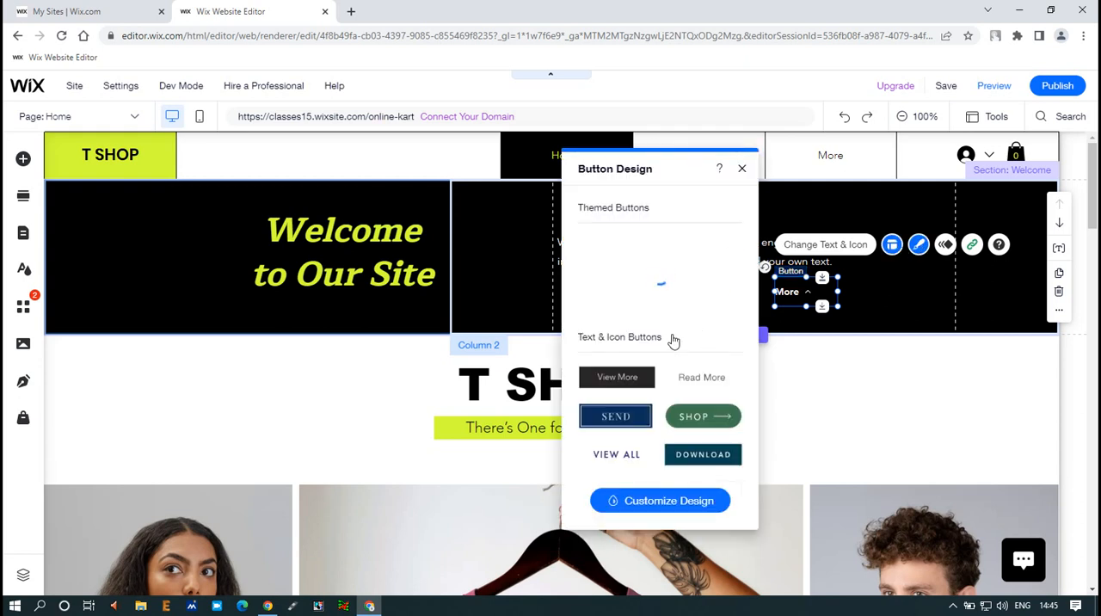
pyautogui.click(697, 421)
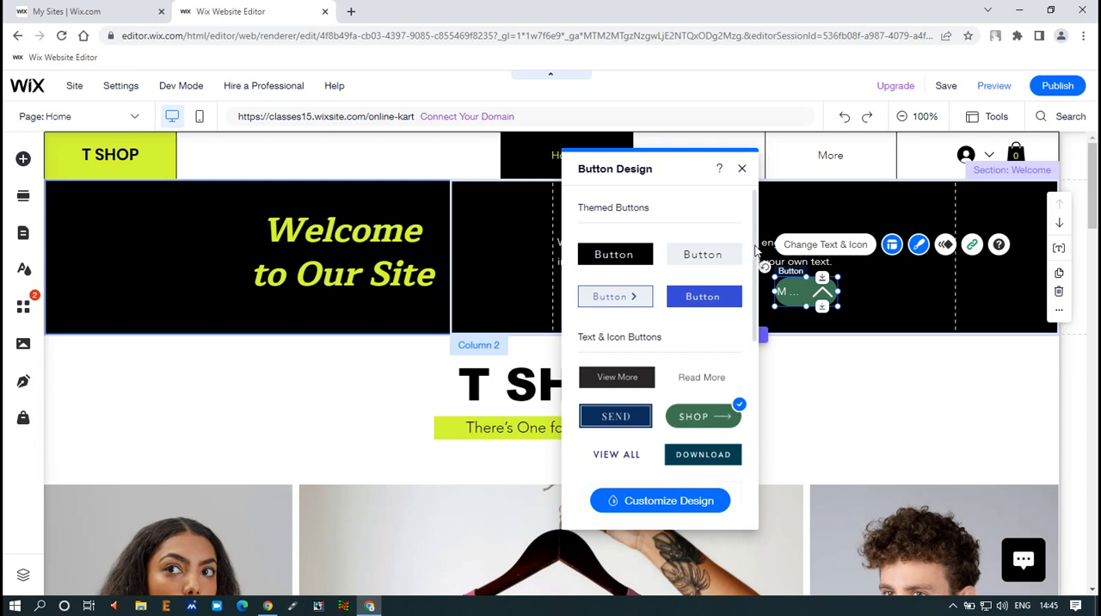
pyautogui.click(742, 169)
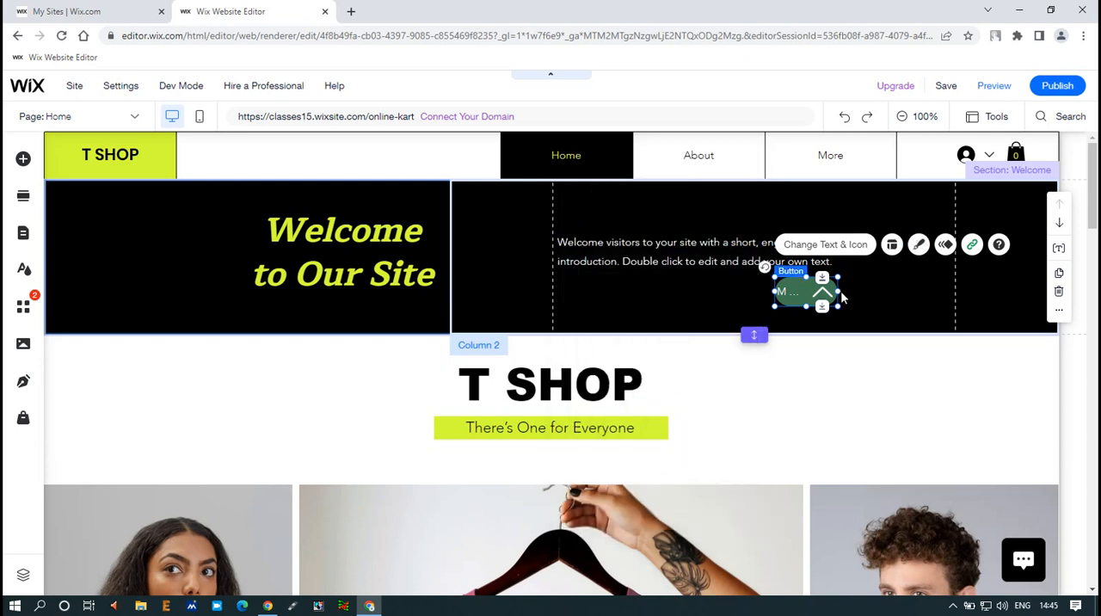
# Widen the green More button to the right so its whole label fits beside the icon
pyautogui.moveTo(839, 291); pyautogui.dragTo(873, 286)
pyautogui.click(661, 325)
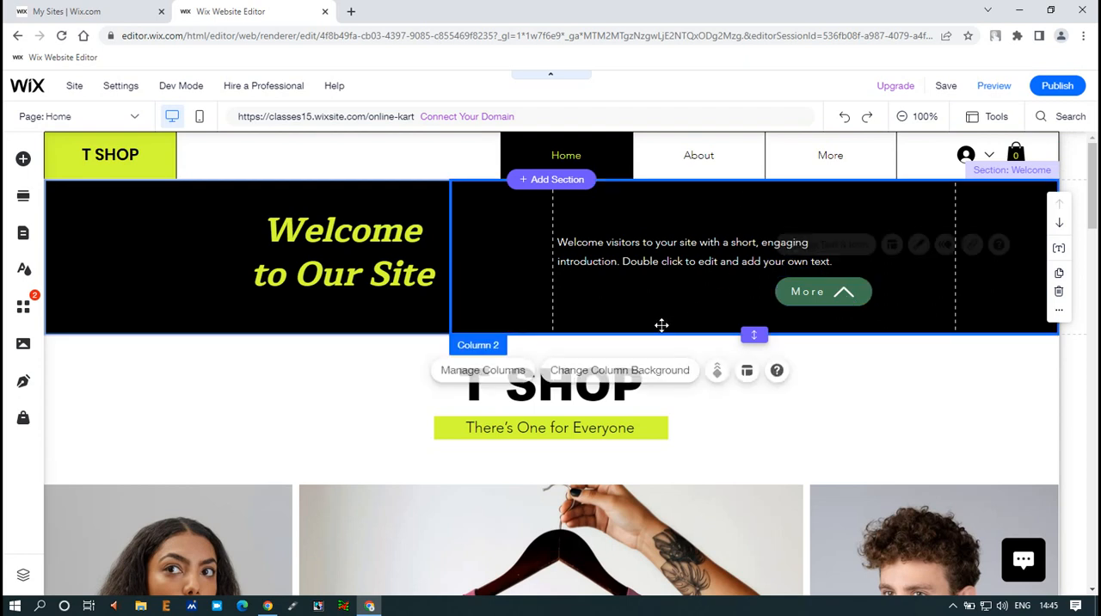
pyautogui.click(779, 385)
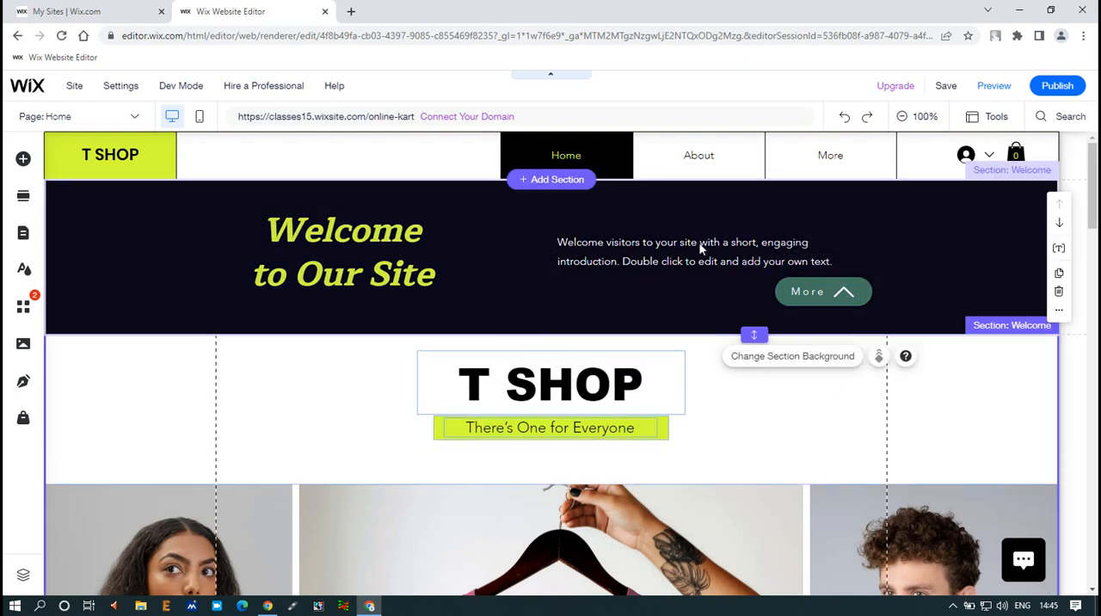
# Move the More button left to about x 792, y 213, aligning its right edge with the introduction paragraph
pyautogui.click(811, 293)
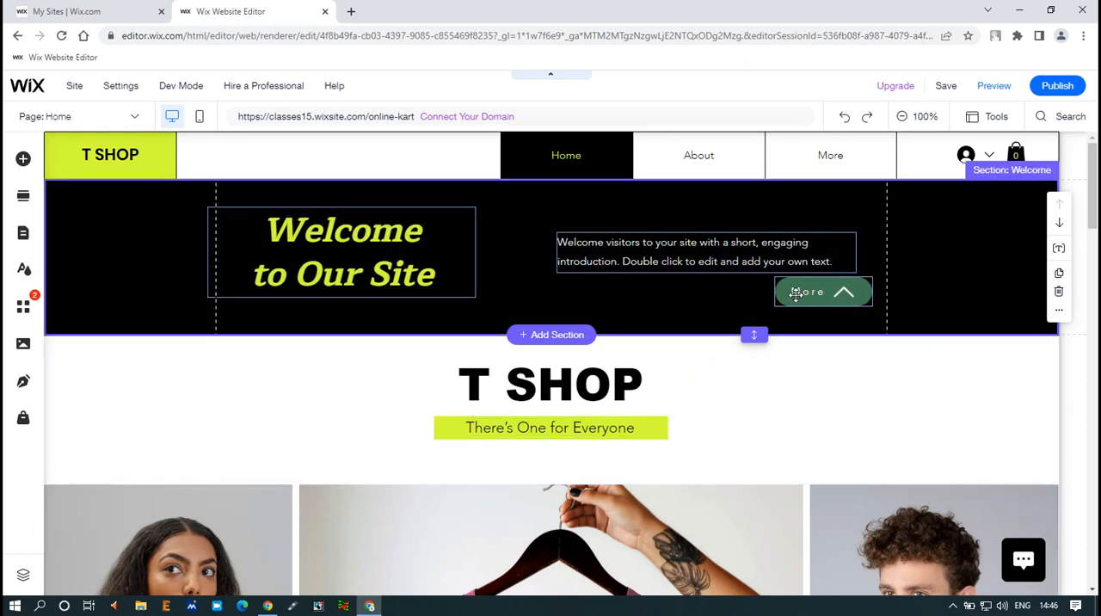
pyautogui.click(754, 291)
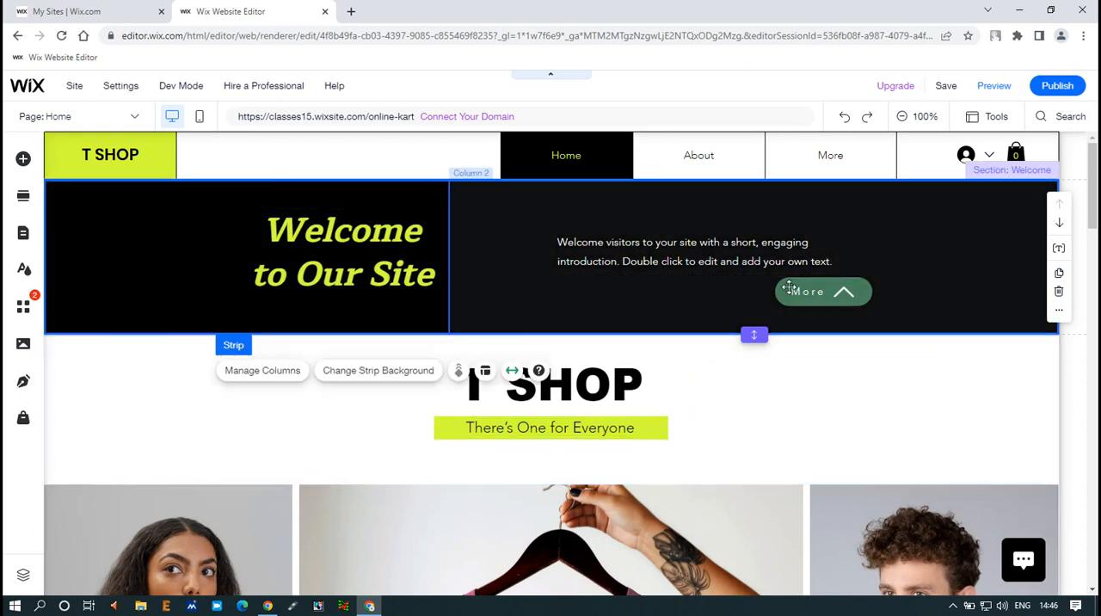
pyautogui.click(824, 287)
pyautogui.moveTo(824, 287); pyautogui.dragTo(813, 287)
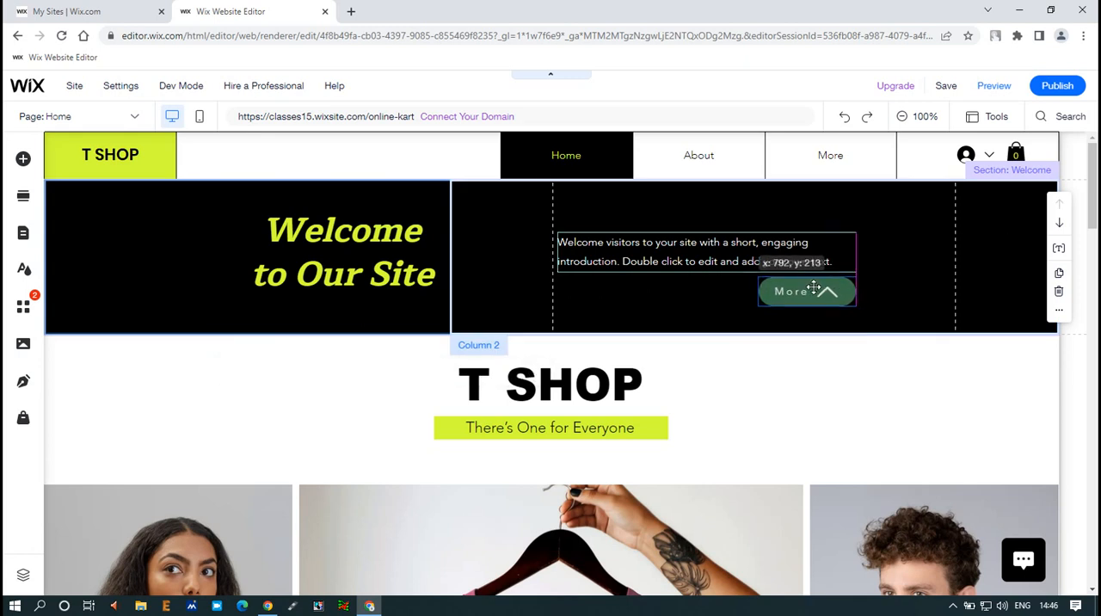
pyautogui.moveTo(814, 287); pyautogui.dragTo(813, 287)
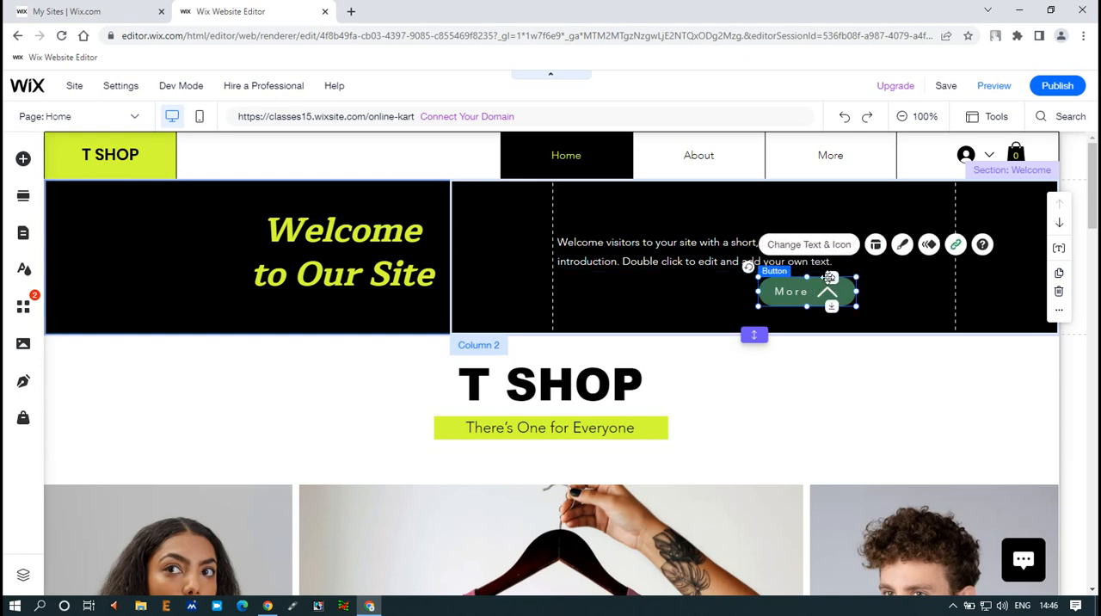
# Save the site and preview the edited home page
pyautogui.click(701, 265)
pyautogui.click(780, 292)
pyautogui.click(897, 363)
pyautogui.click(946, 89)
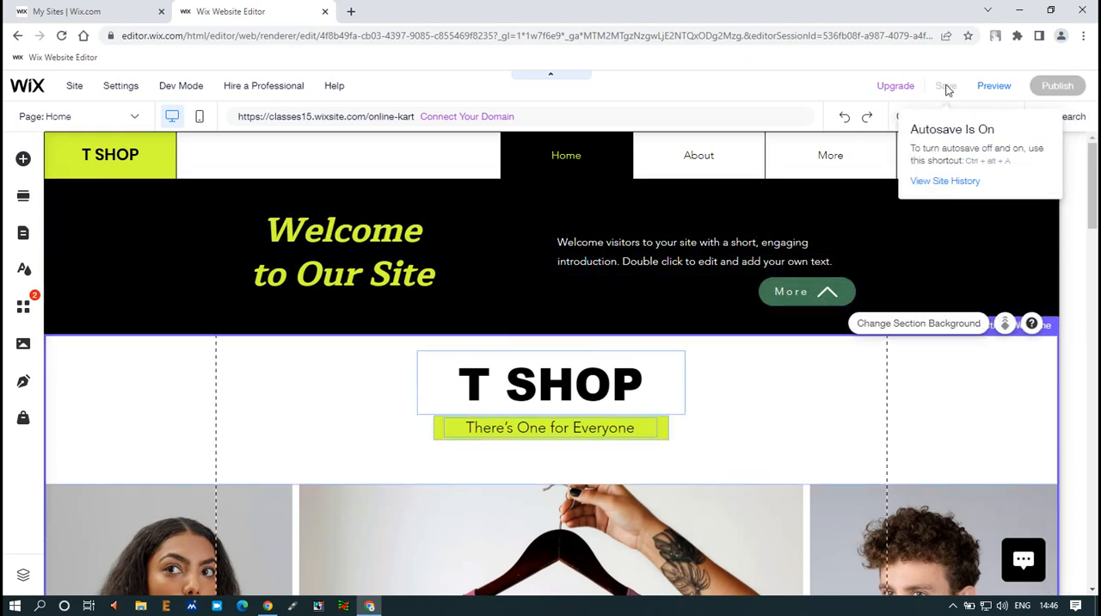
pyautogui.click(995, 87)
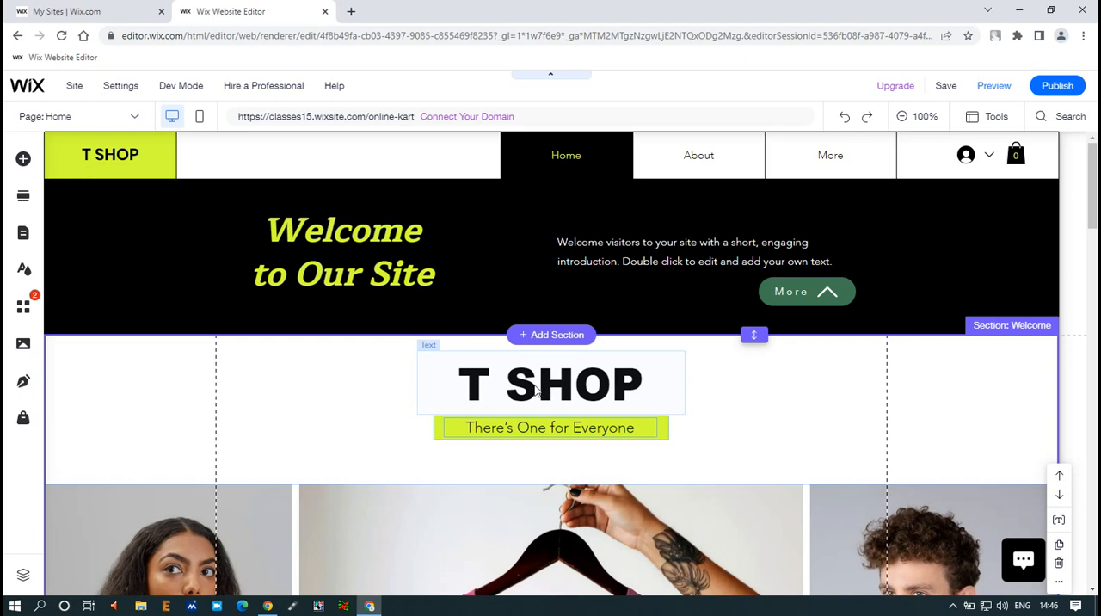
# Delete the T SHOP text from the green first column of the header
pyautogui.click(133, 154)
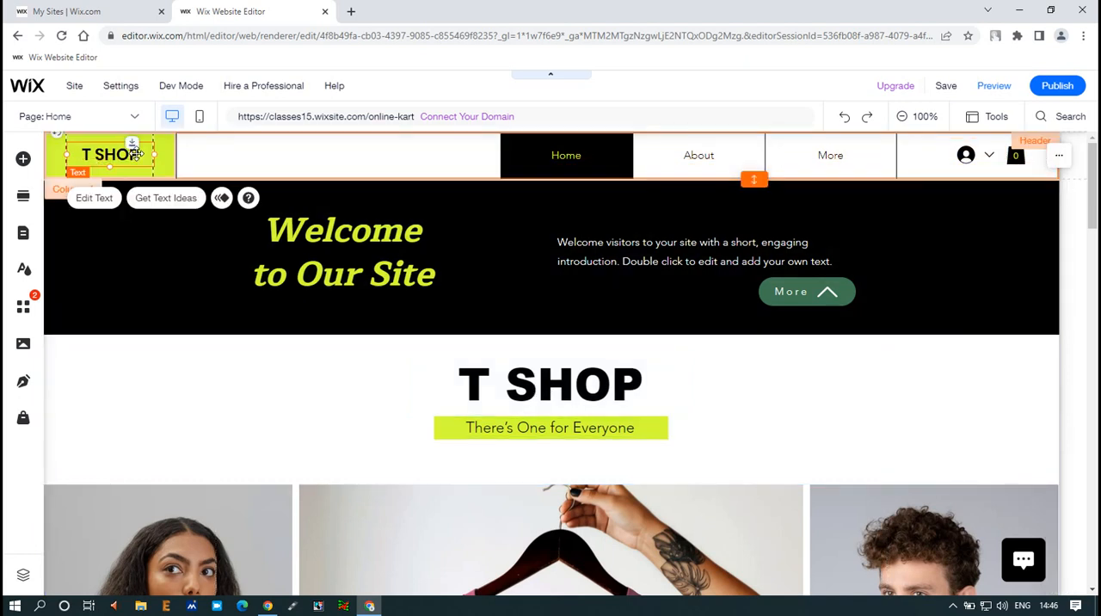
pyautogui.press('Delete')
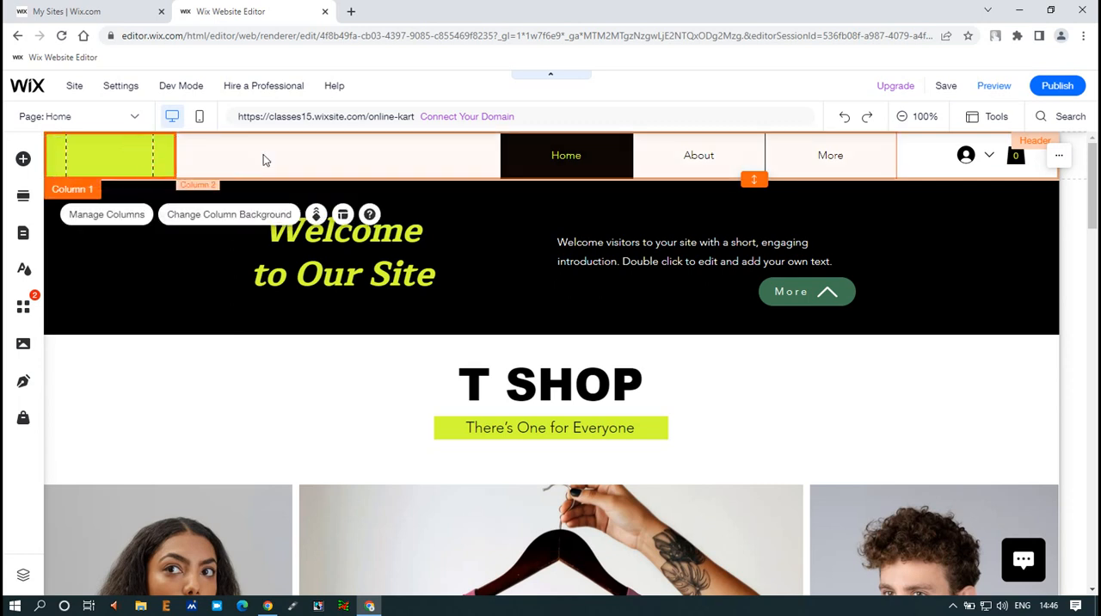
pyautogui.click(263, 160)
pyautogui.click(184, 372)
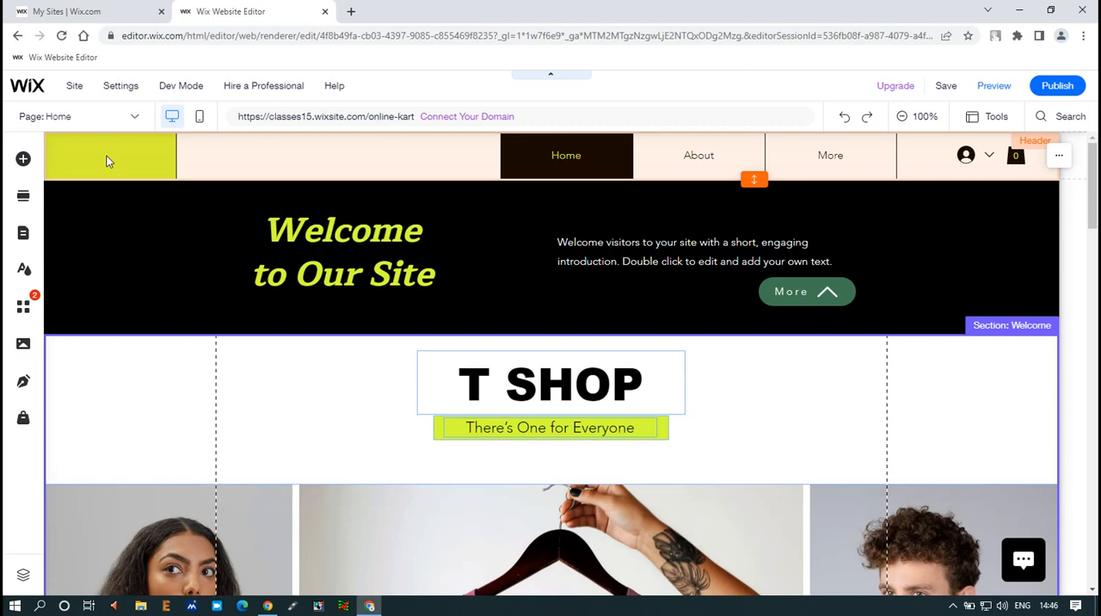
pyautogui.click(109, 160)
pyautogui.click(140, 153)
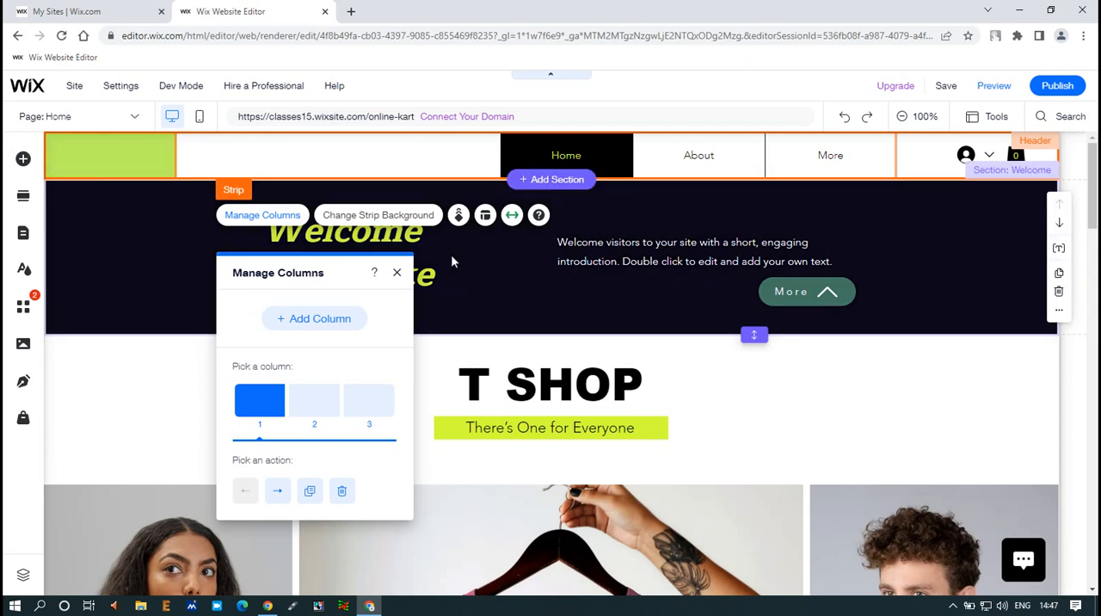
pyautogui.click(397, 272)
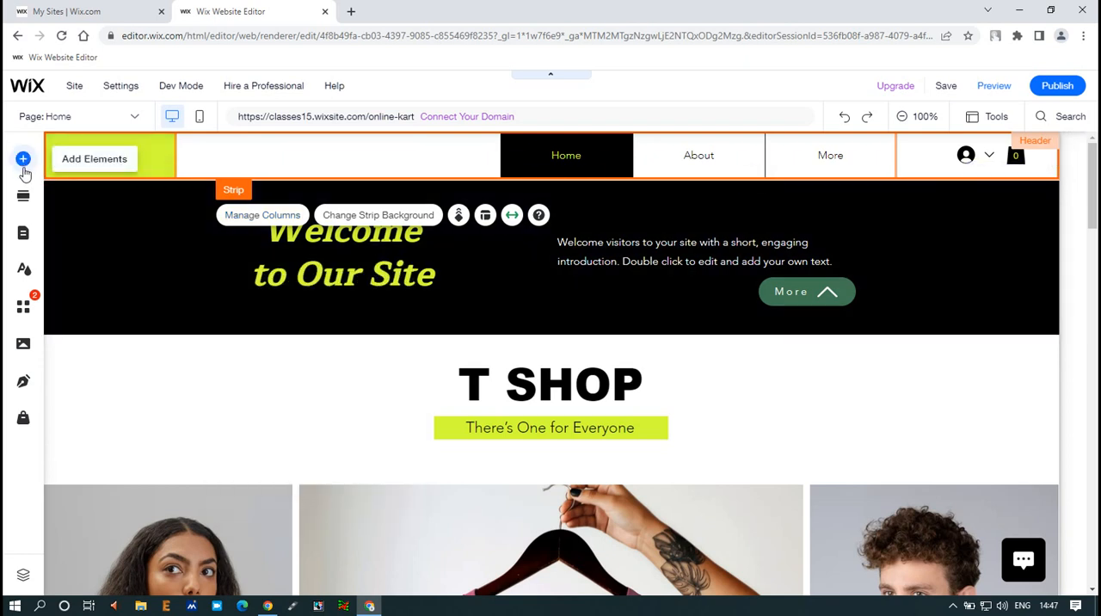
# Browse the image sources available for adding an image: own uploads, image collections and social images
pyautogui.click(23, 161)
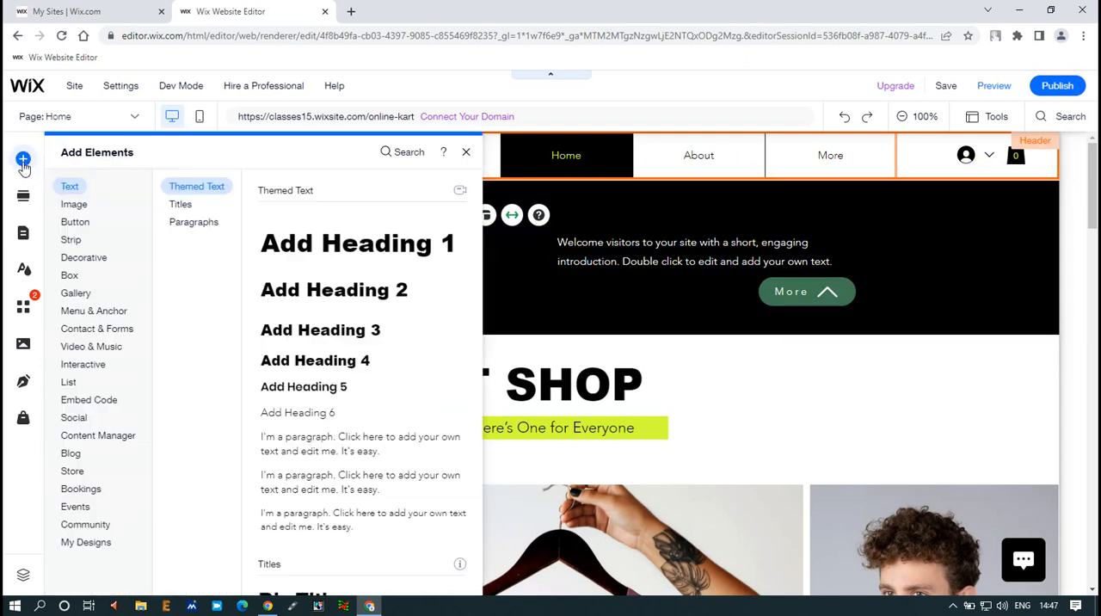
pyautogui.click(74, 204)
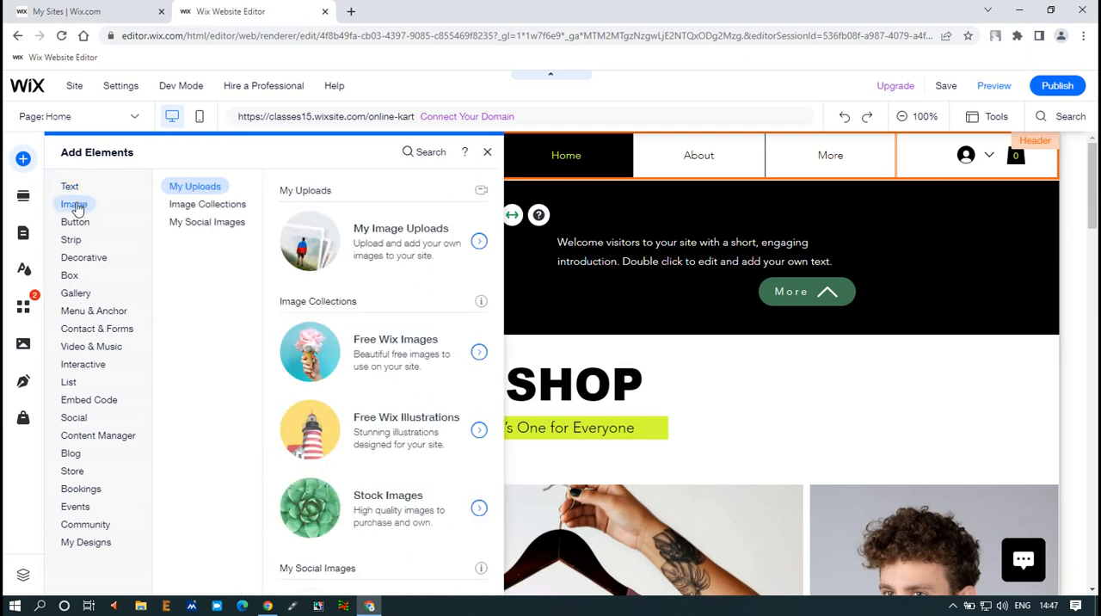
pyautogui.click(181, 207)
pyautogui.click(187, 224)
pyautogui.click(187, 209)
pyautogui.click(189, 224)
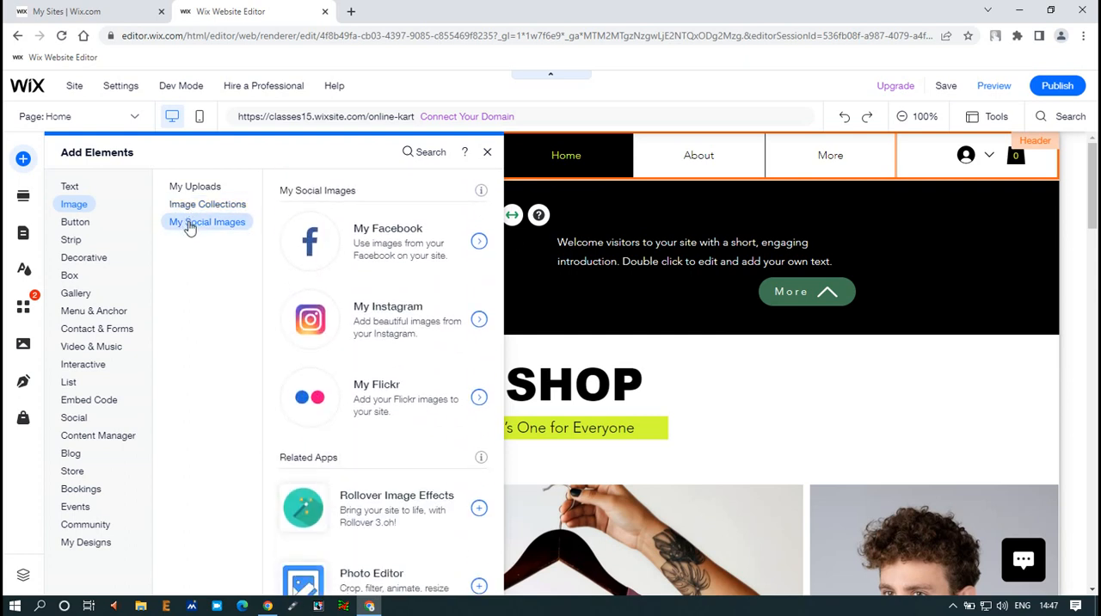
pyautogui.click(193, 211)
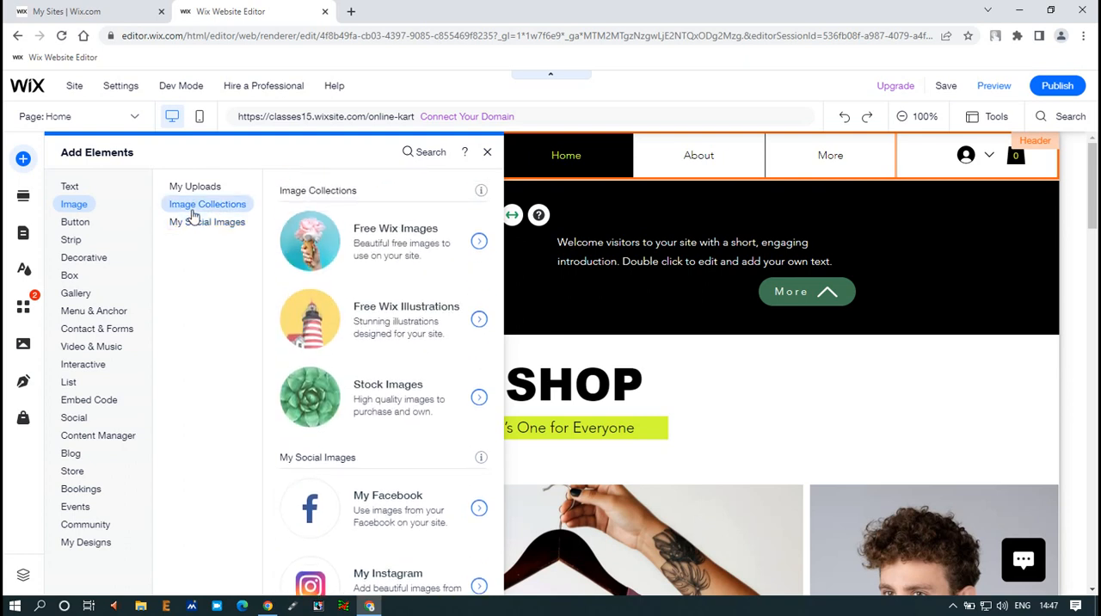
pyautogui.scroll(-2, 373, 336)
pyautogui.scroll(3, 375, 337)
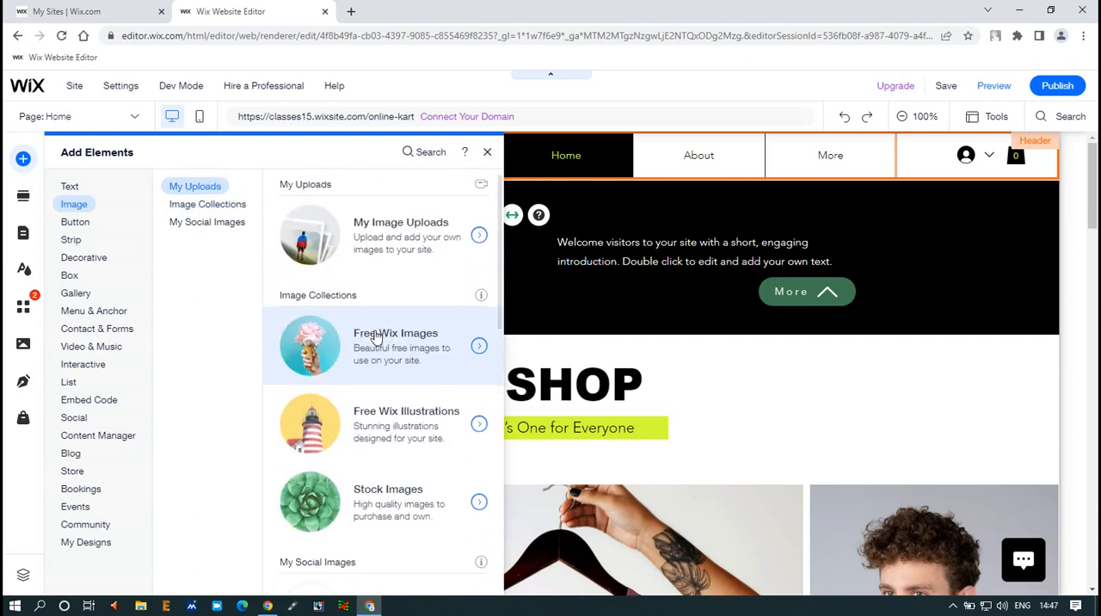
pyautogui.scroll(-2, 375, 336)
pyautogui.scroll(1, 315, 250)
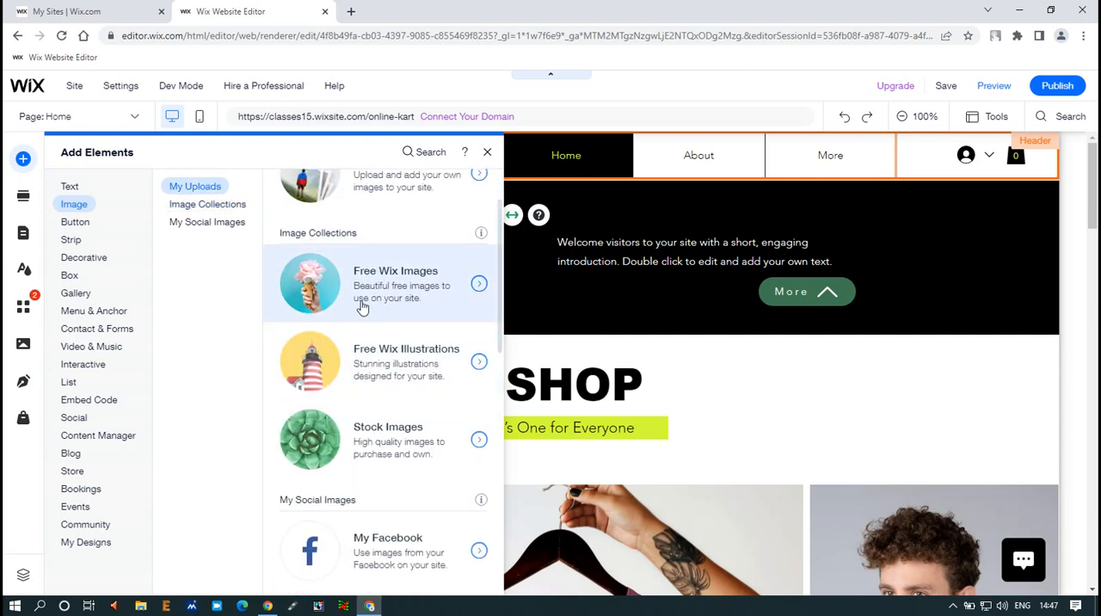
# Open the free Wix images and search them for "online store"
pyautogui.click(479, 286)
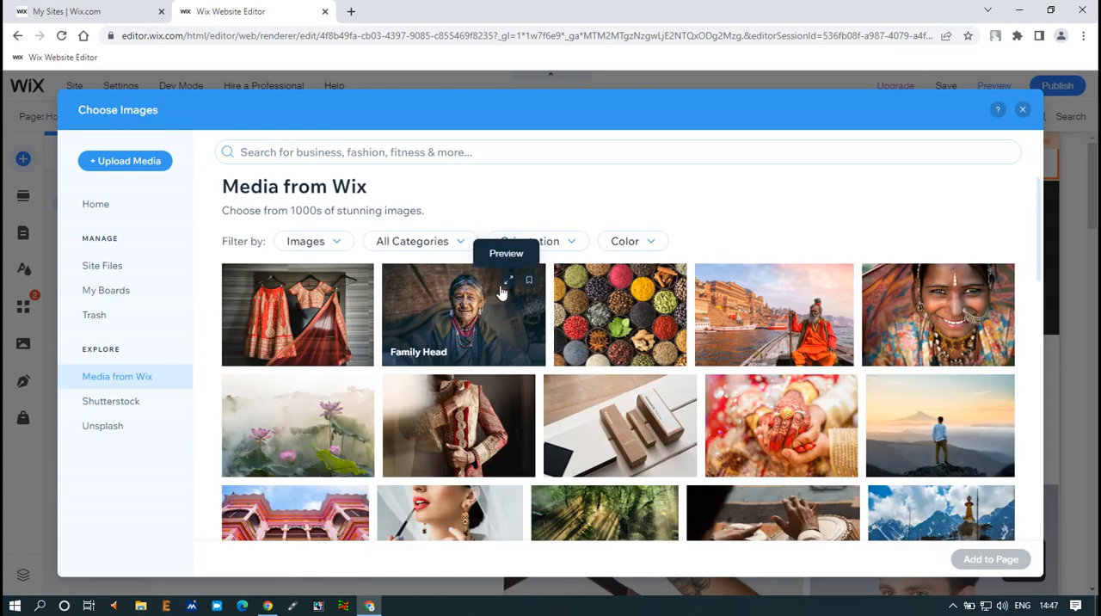
pyautogui.scroll(-2, 502, 294)
pyautogui.scroll(-4, 502, 295)
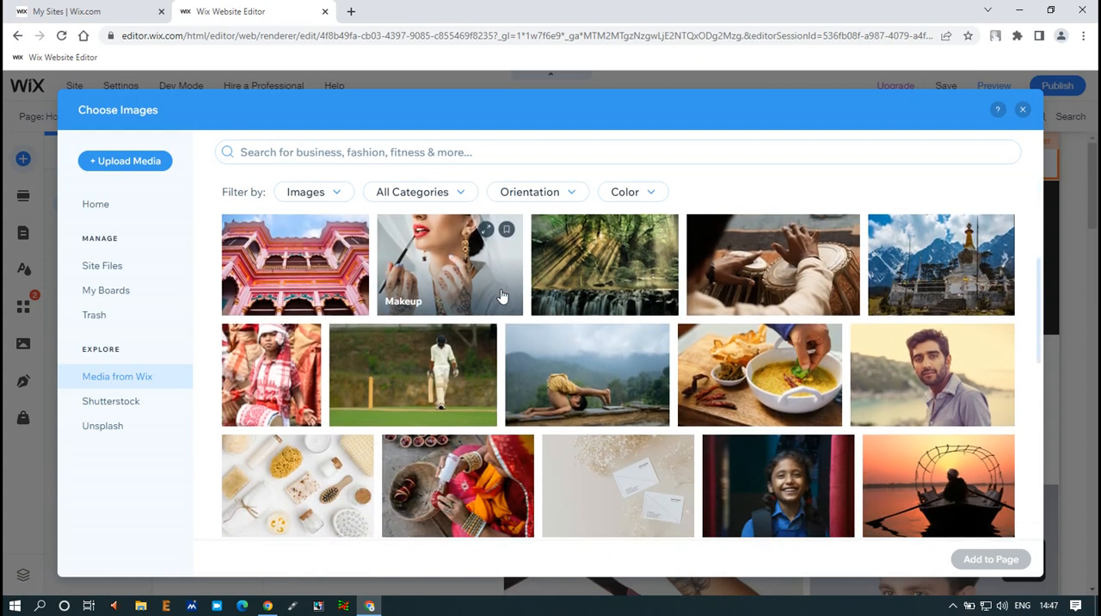
pyautogui.scroll(6, 502, 295)
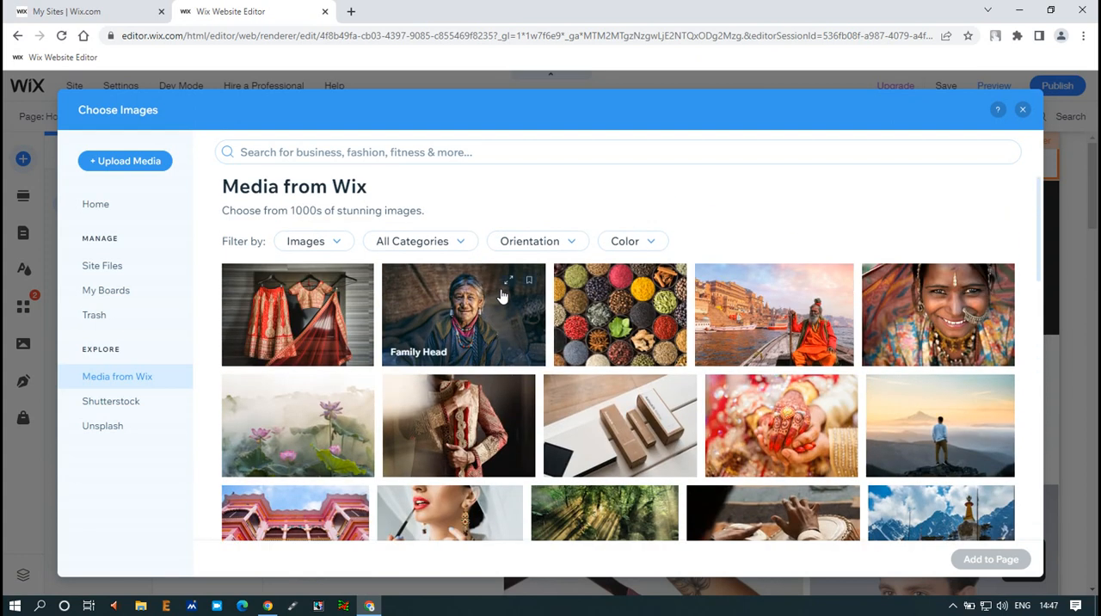
pyautogui.click(330, 153)
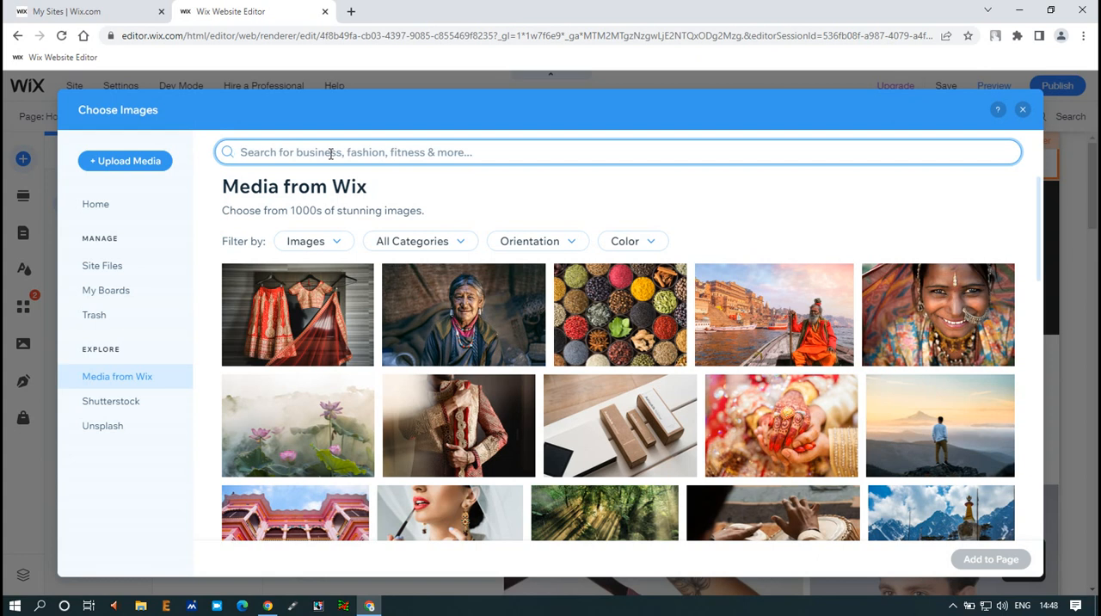
pyautogui.write('online store')
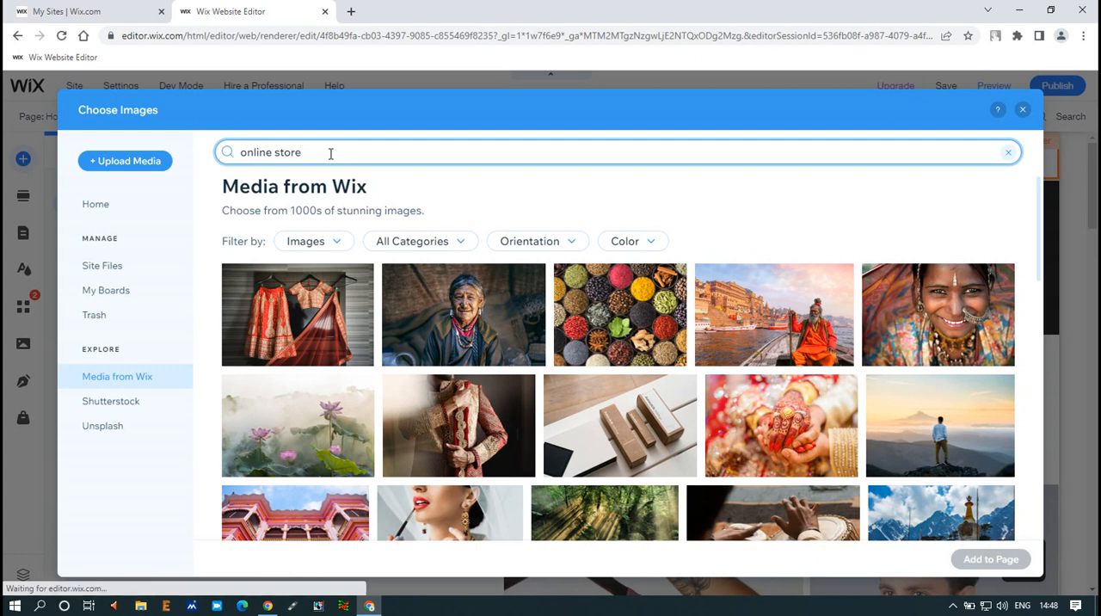
pyautogui.press('Return')
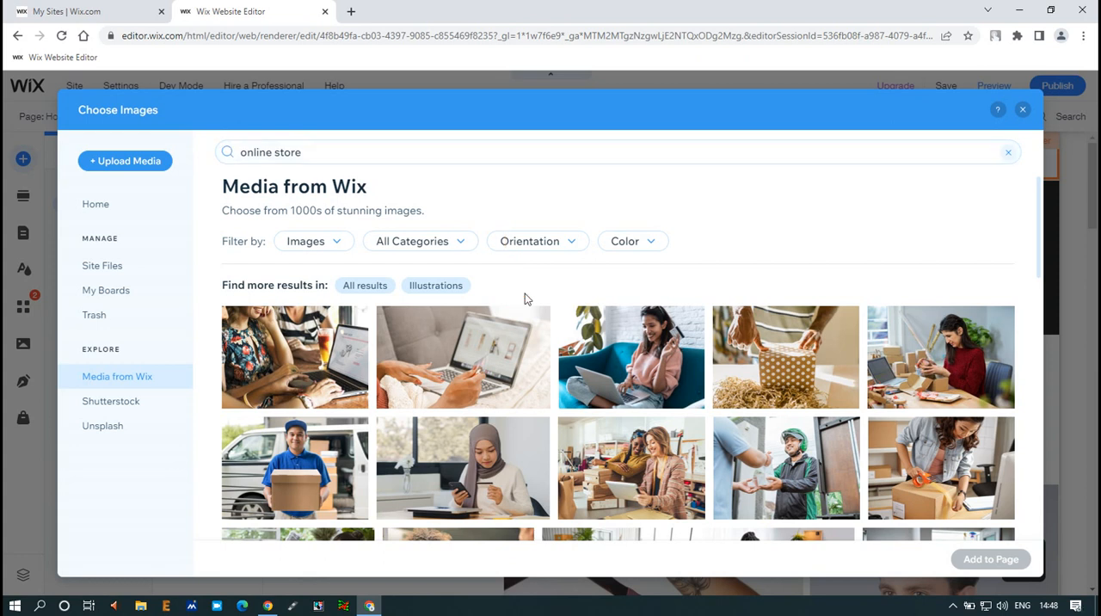
# Look through the search results and add the Online Store image of hands at a laptop to the page
pyautogui.scroll(-2, 773, 366)
pyautogui.scroll(-5, 773, 365)
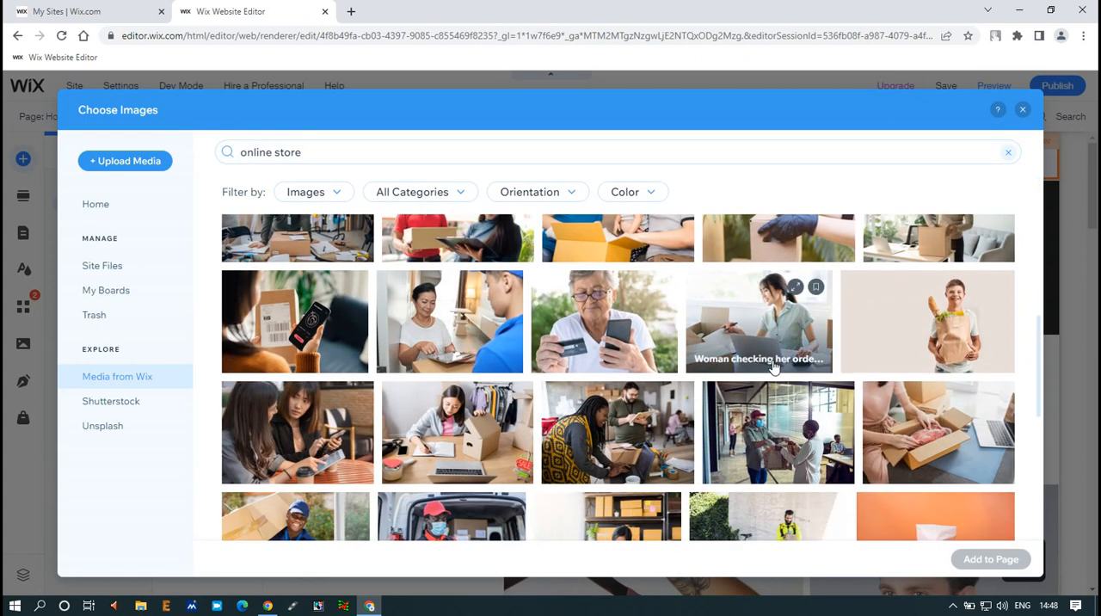
pyautogui.scroll(-8, 773, 366)
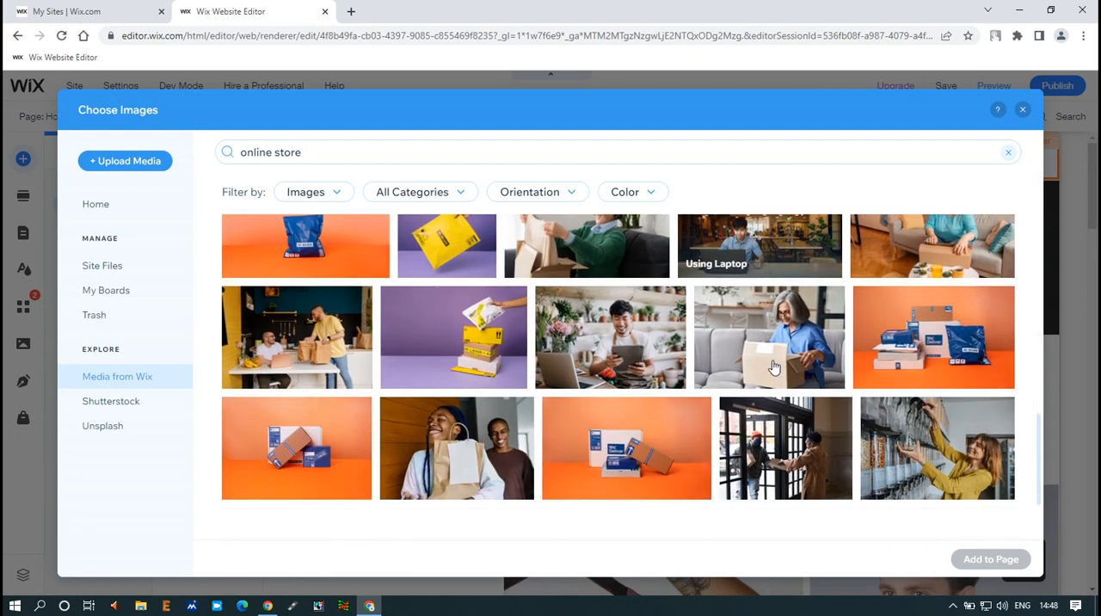
pyautogui.scroll(-1, 774, 367)
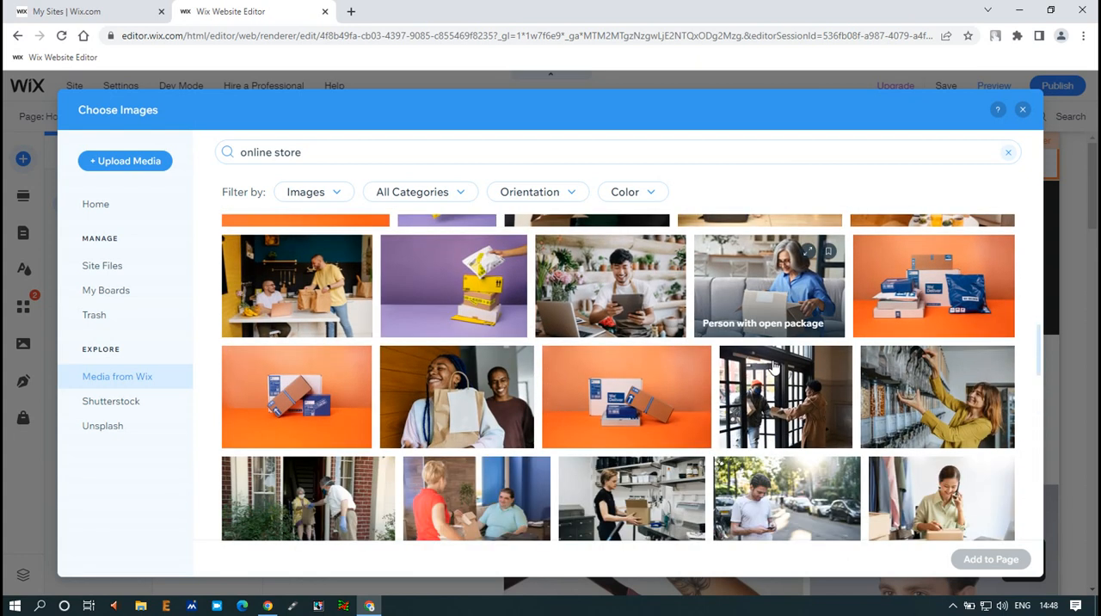
pyautogui.scroll(-4, 773, 367)
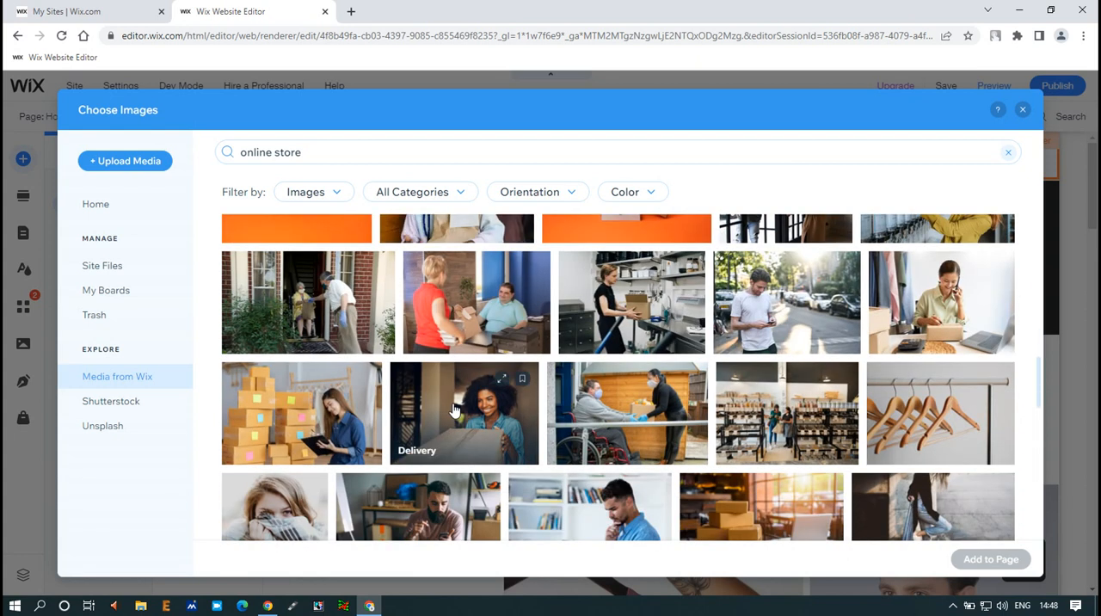
pyautogui.scroll(-4, 700, 386)
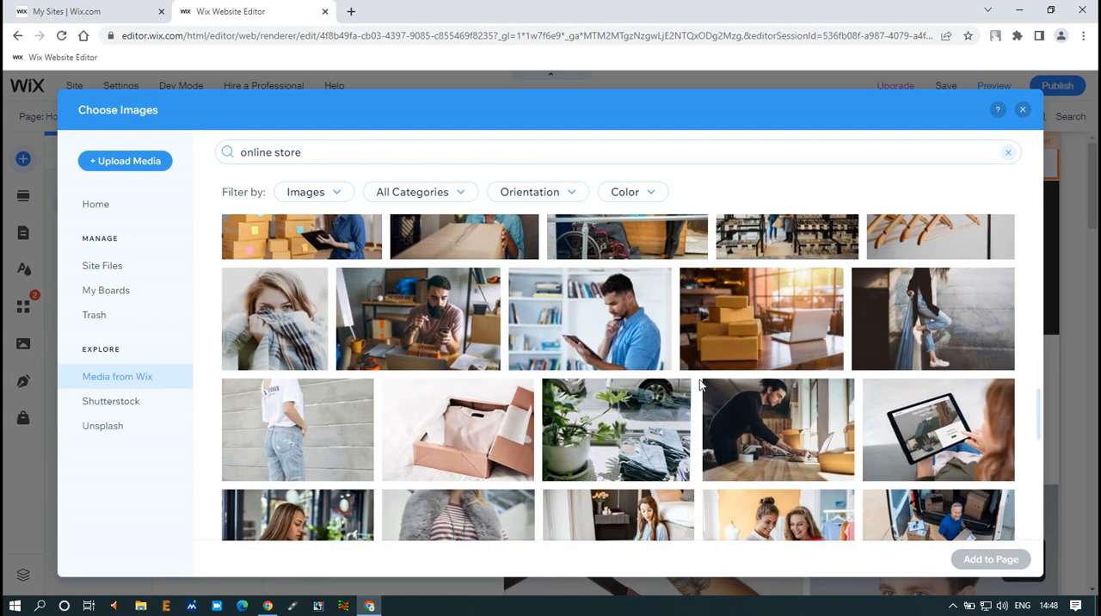
pyautogui.scroll(-4, 700, 386)
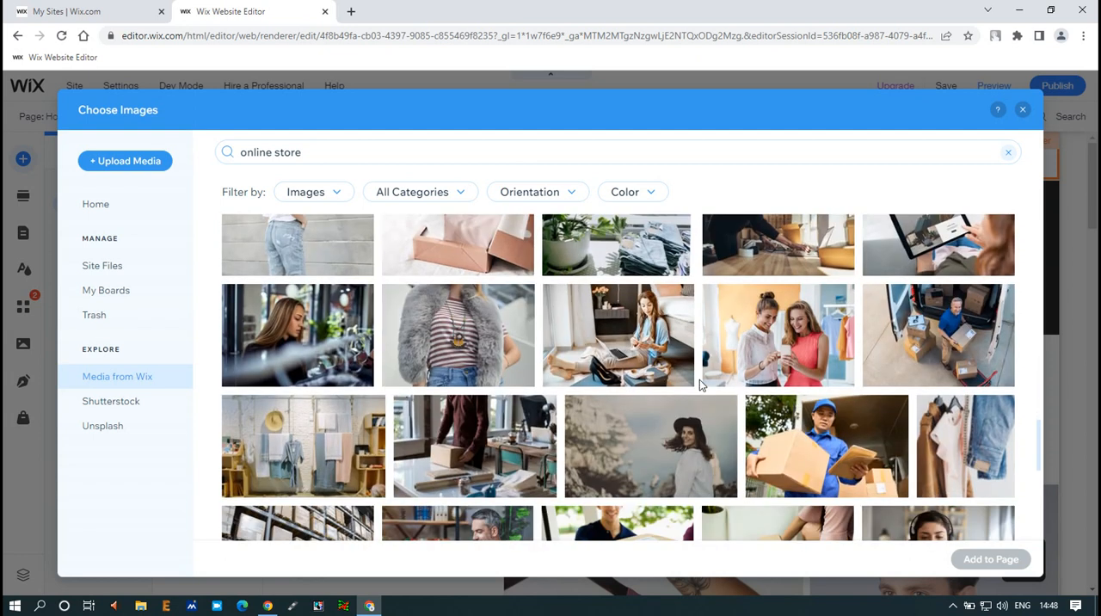
pyautogui.scroll(-4, 700, 384)
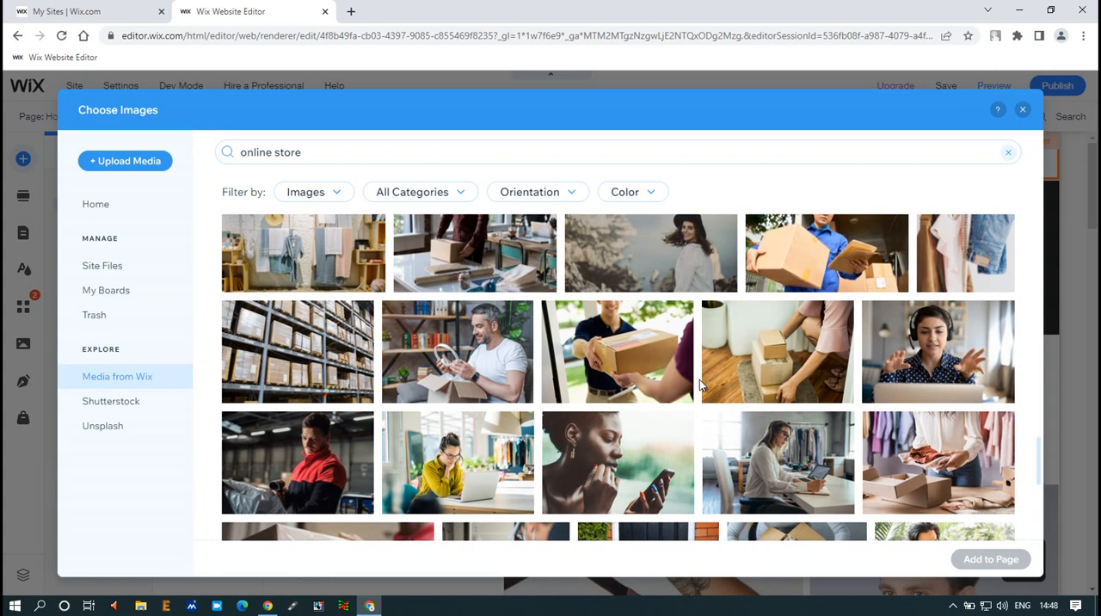
pyautogui.scroll(15, 699, 385)
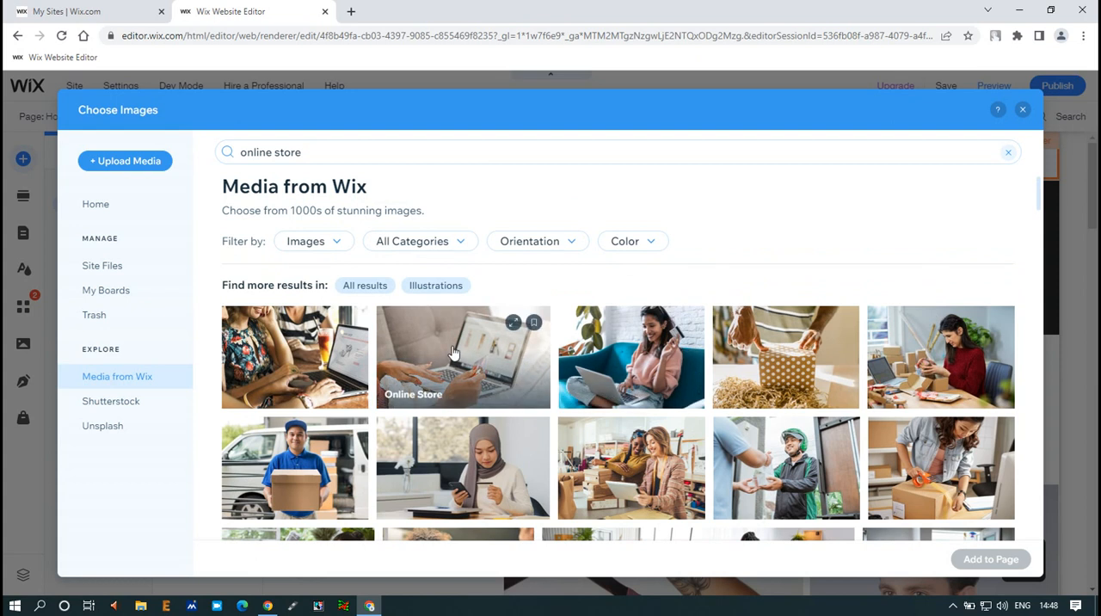
pyautogui.click(454, 353)
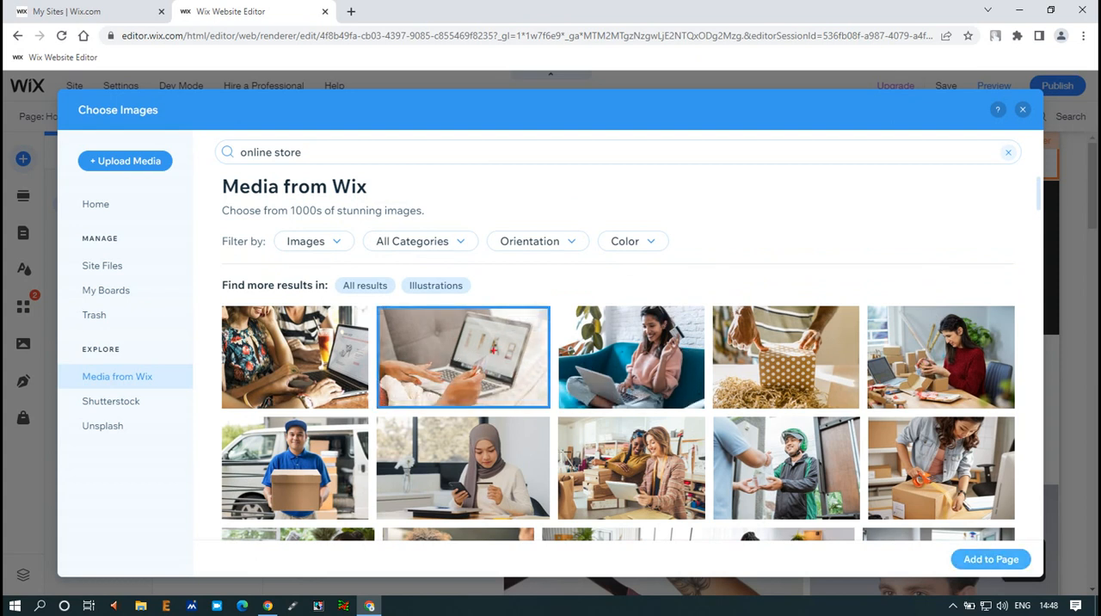
pyautogui.moveTo(435, 341)
pyautogui.mouseDown()
pyautogui.moveTo(581, 307)
pyautogui.moveTo(876, 481)
pyautogui.moveTo(941, 541)
pyautogui.moveTo(1038, 575)
pyautogui.mouseUp()
pyautogui.press('Escape')
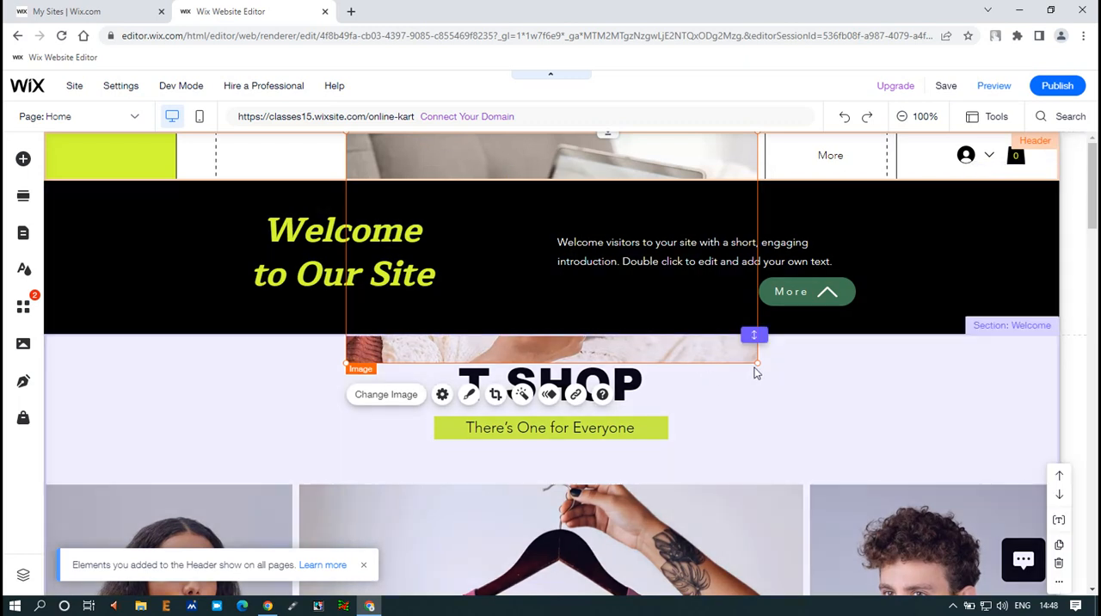
# Shrink the laptop image to the header's height and place it horizontally centred in the green first column
pyautogui.moveTo(758, 363); pyautogui.dragTo(96, 141)
pyautogui.click(170, 160)
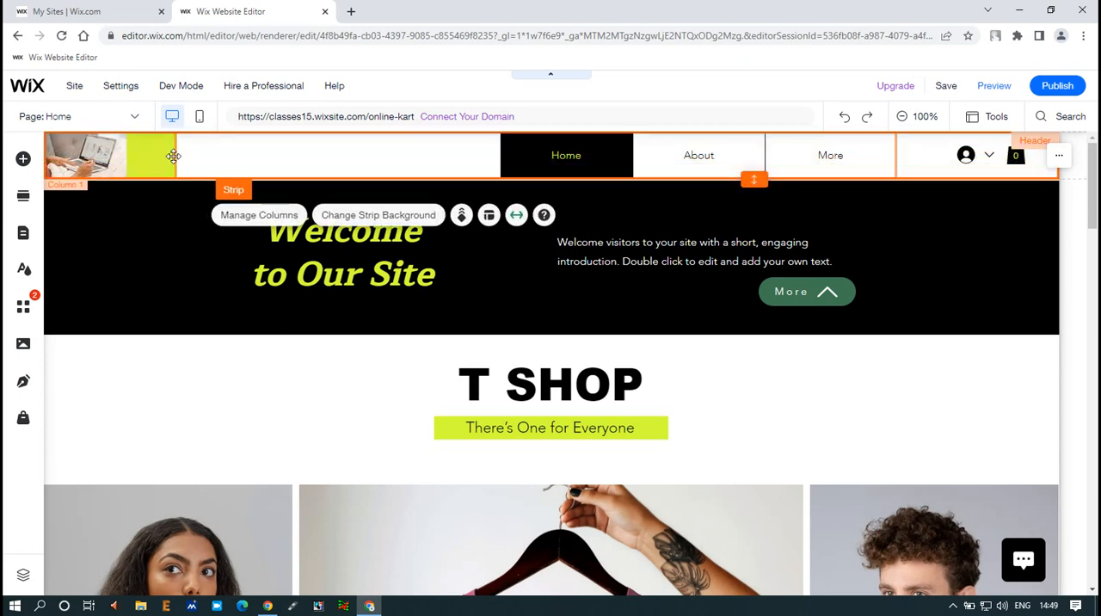
pyautogui.click(163, 158)
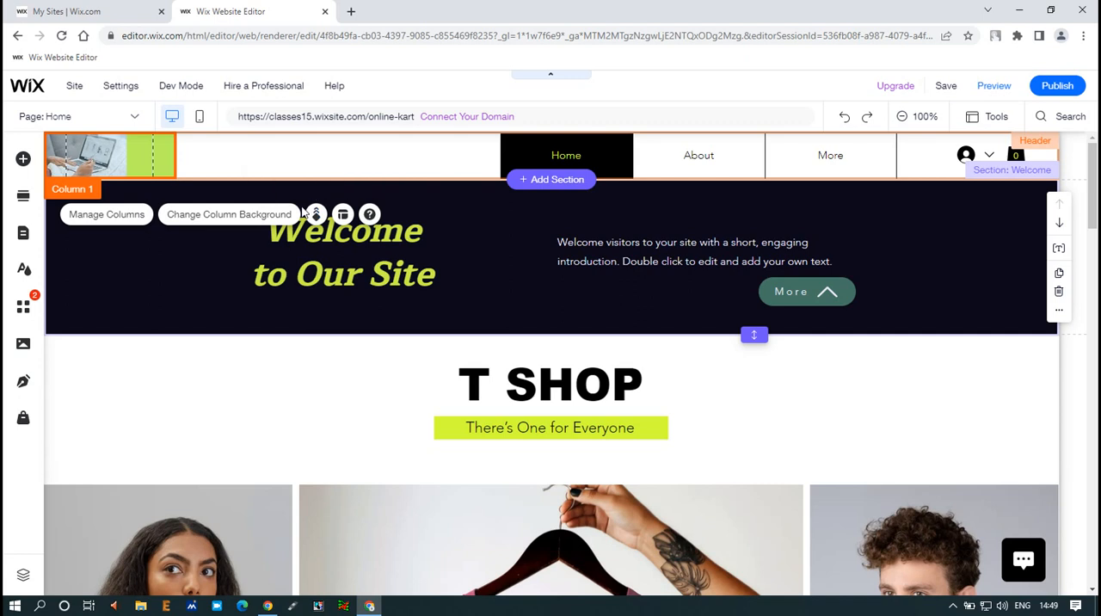
pyautogui.moveTo(121, 160); pyautogui.dragTo(144, 161)
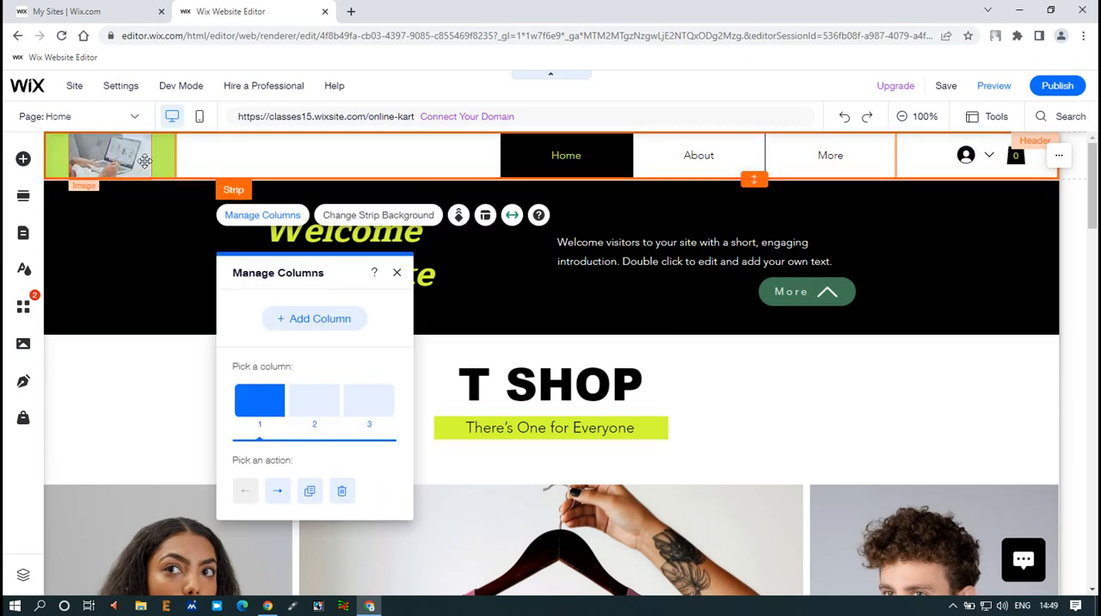
# Save the site, preview the home page with its new header image, and return to editing
pyautogui.click(304, 147)
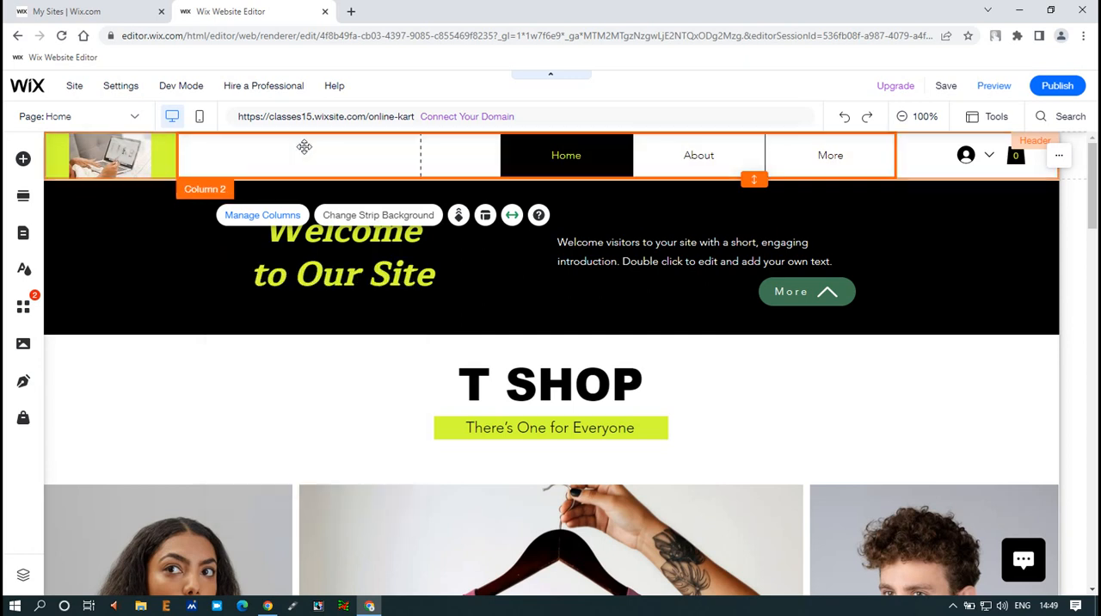
pyautogui.click(943, 88)
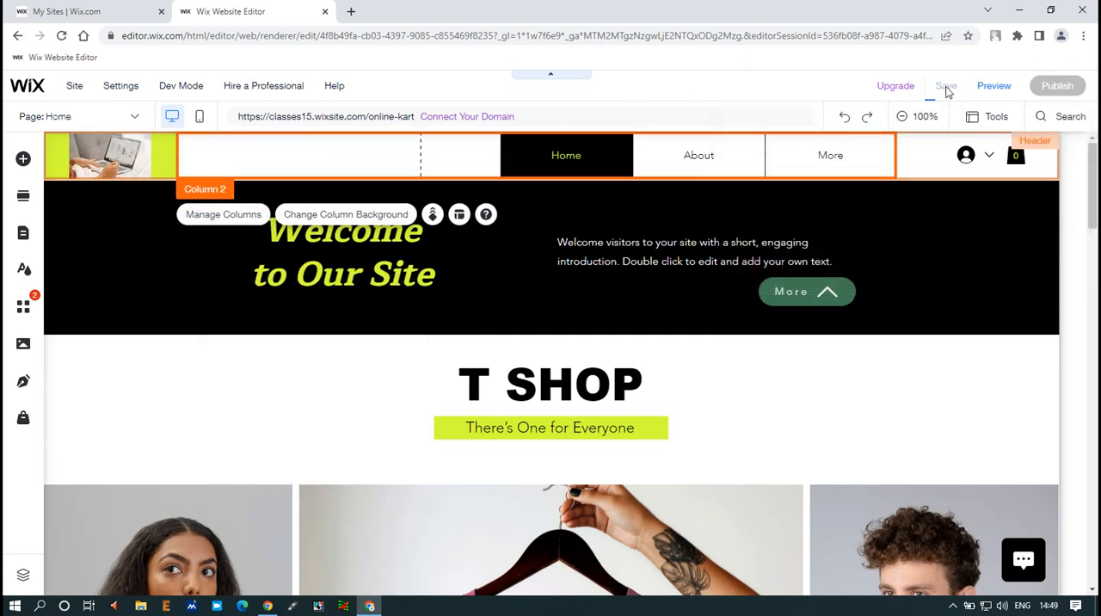
pyautogui.click(995, 86)
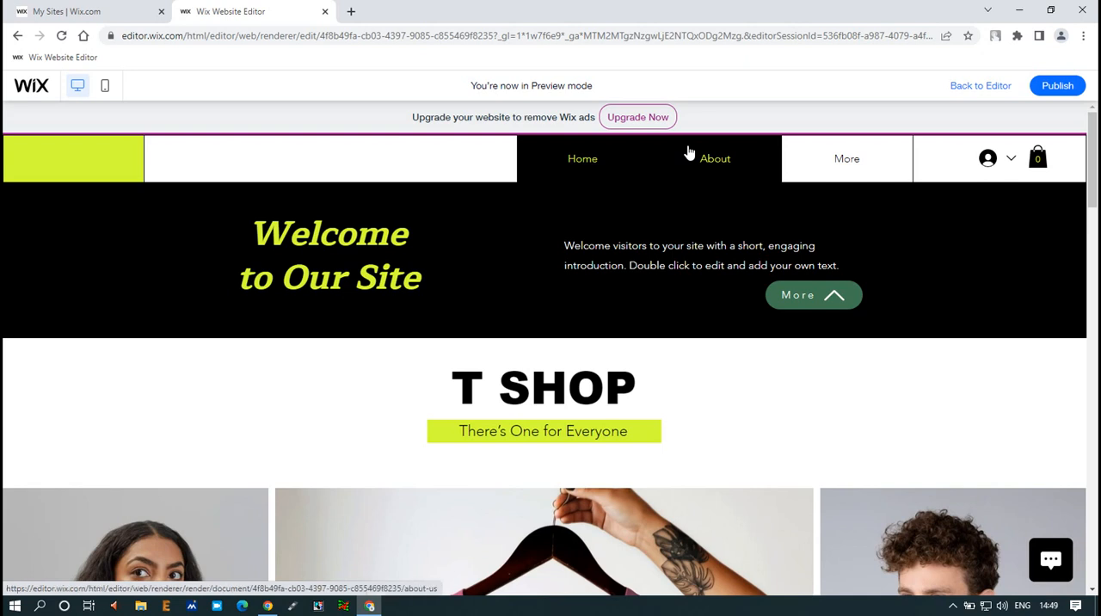
pyautogui.scroll(-6, 695, 185)
pyautogui.scroll(7, 696, 203)
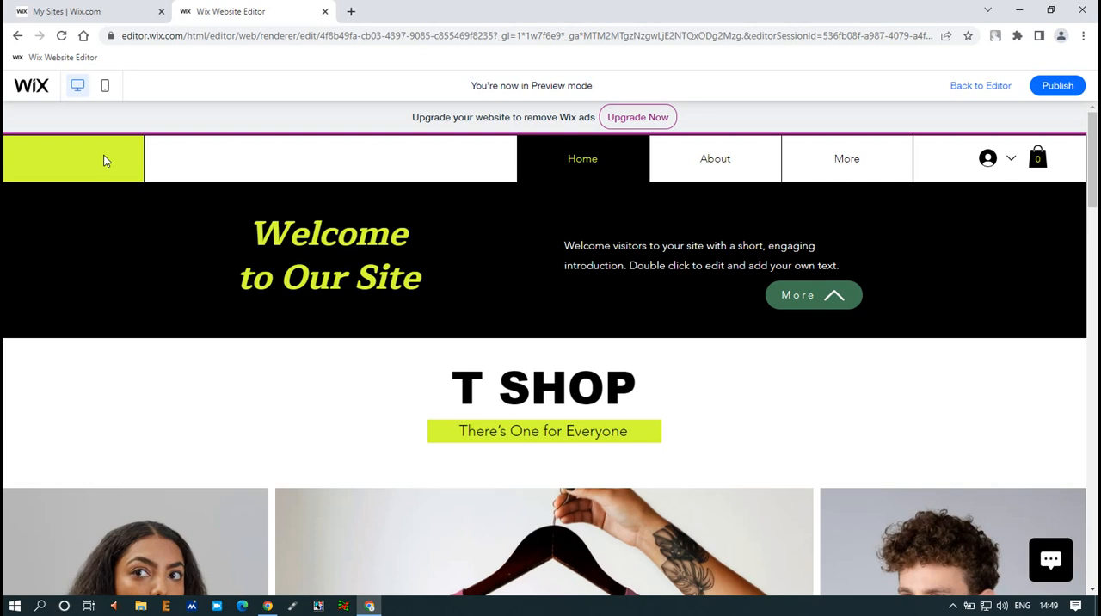
pyautogui.click(964, 89)
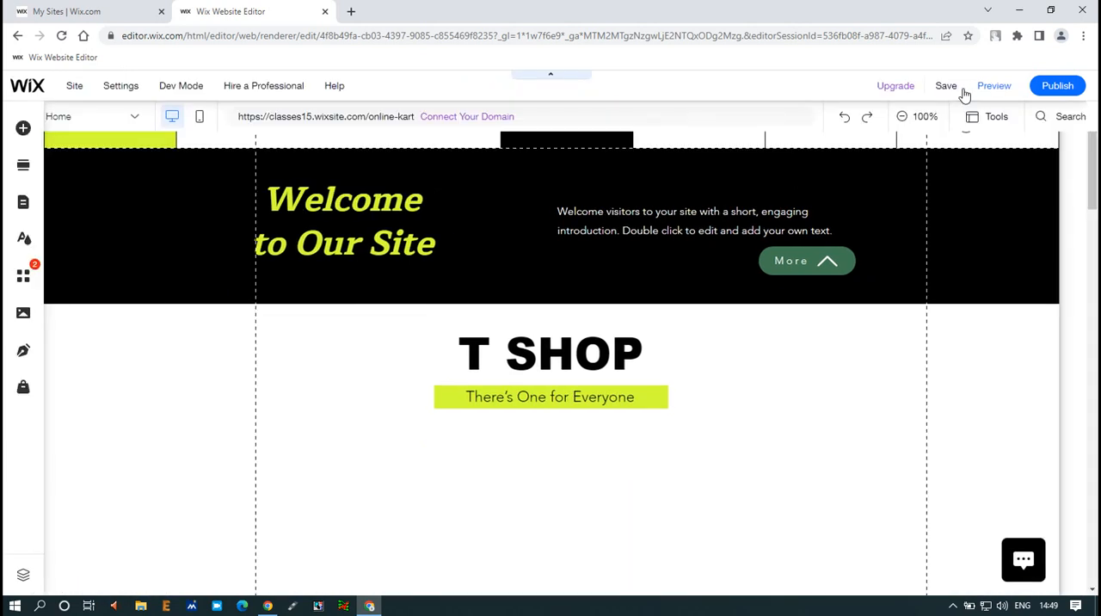
# Select the green first header column and check the site's uploaded image files for one to add
pyautogui.click(127, 151)
pyautogui.click(96, 151)
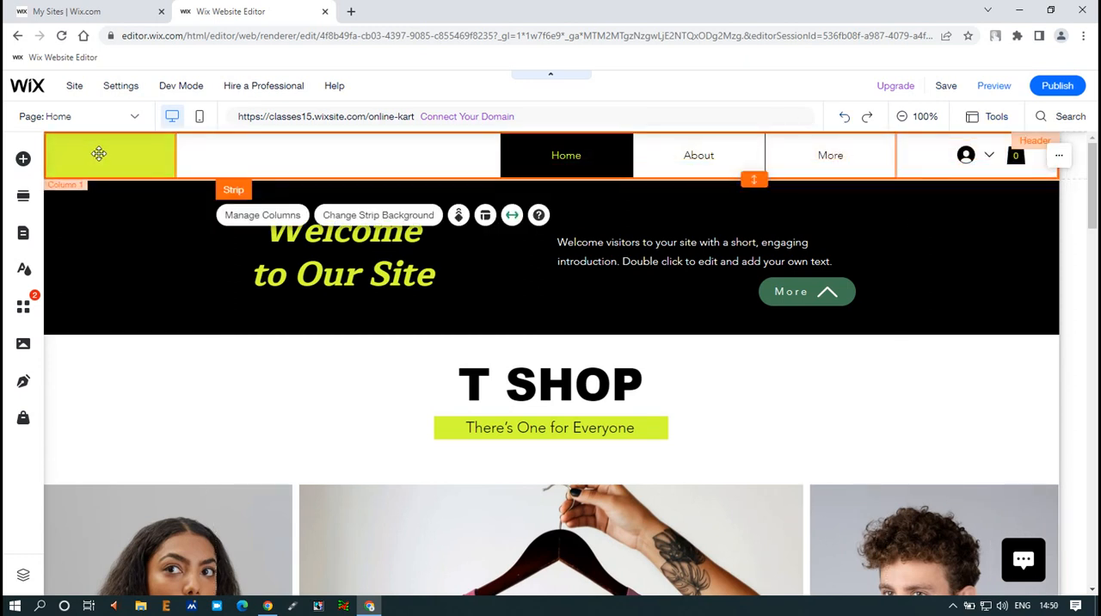
pyautogui.click(103, 153)
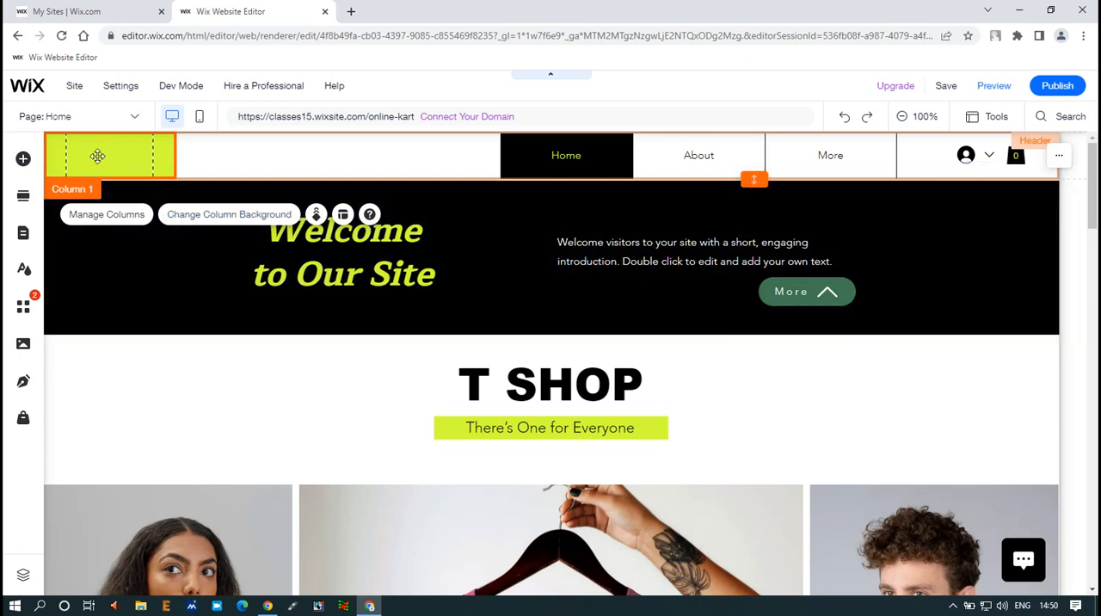
pyautogui.click(23, 160)
pyautogui.click(225, 208)
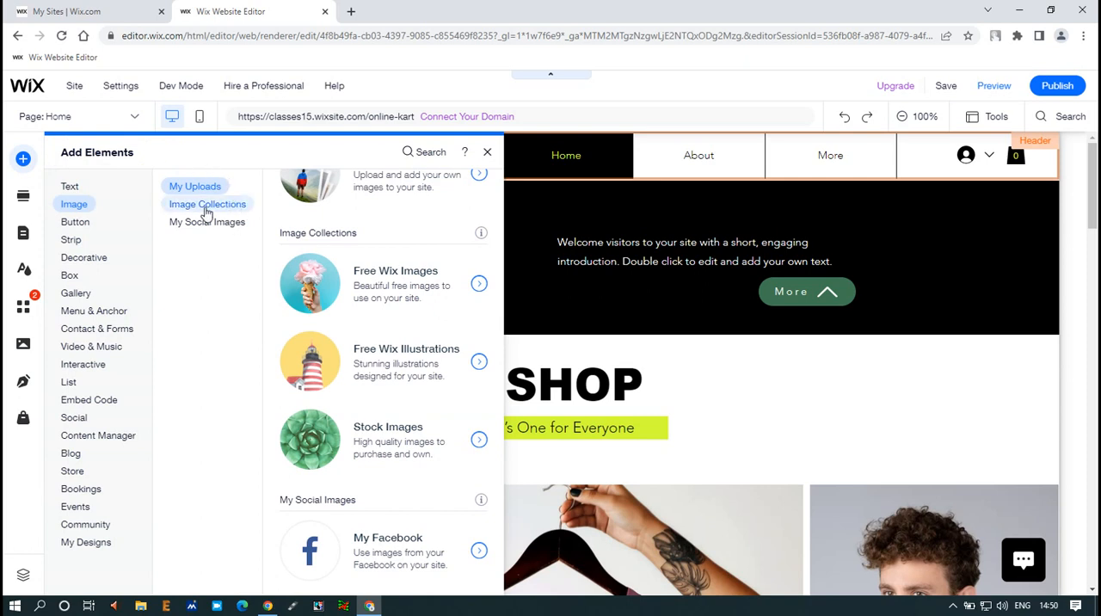
pyautogui.click(196, 189)
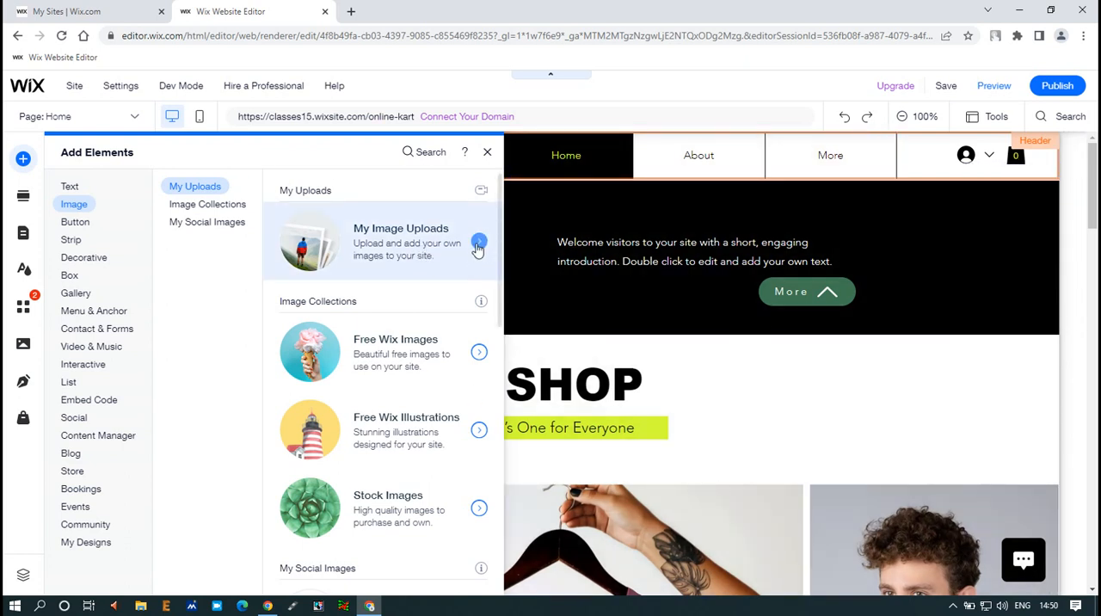
pyautogui.click(478, 247)
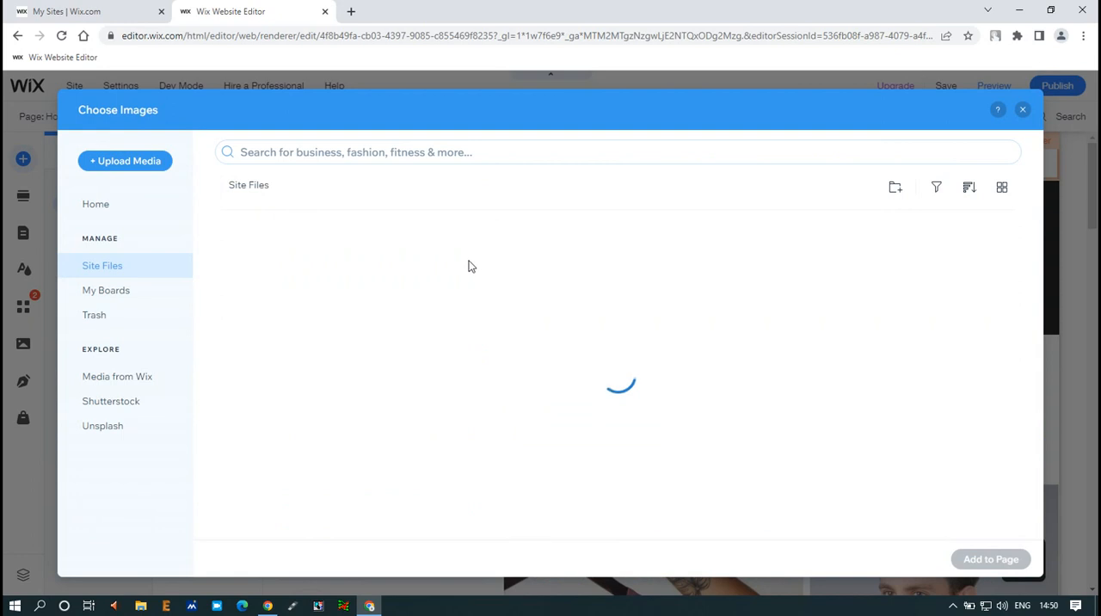
pyautogui.click(1022, 110)
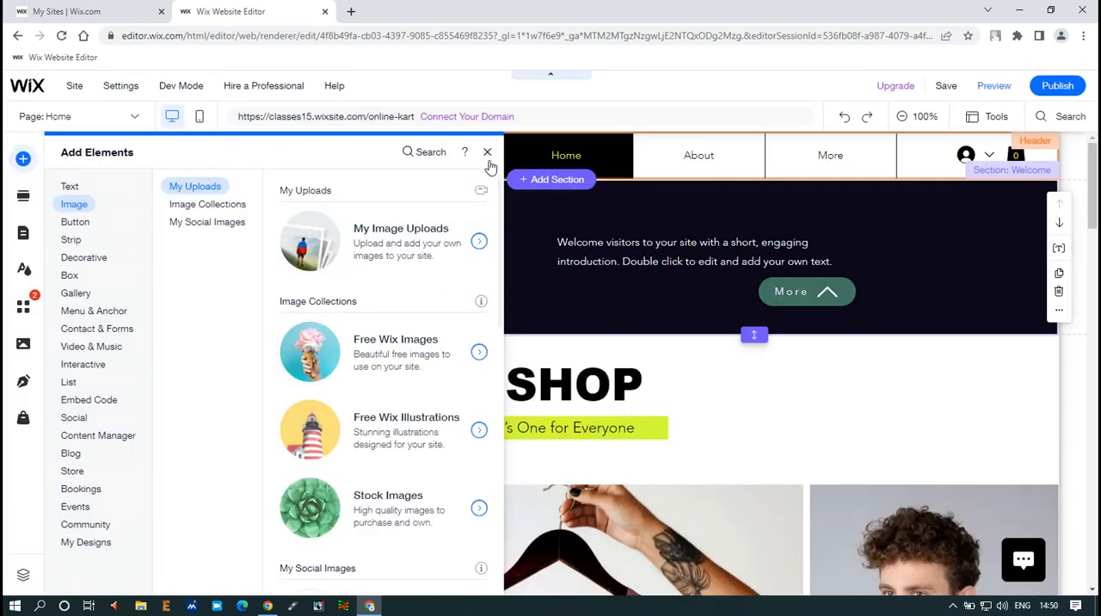
pyautogui.click(487, 151)
pyautogui.scroll(-2, 503, 393)
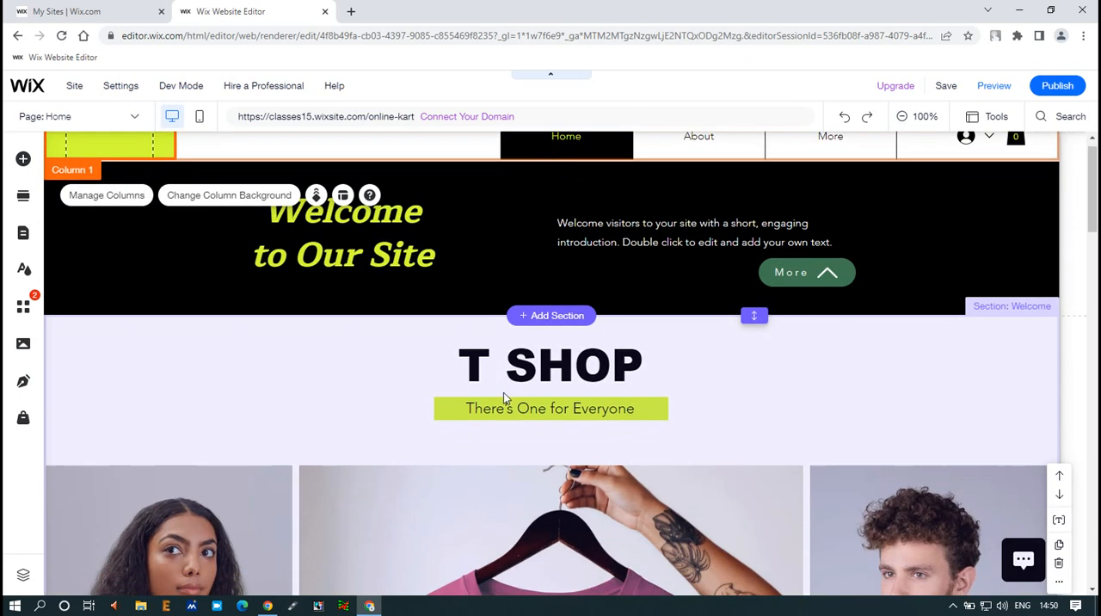